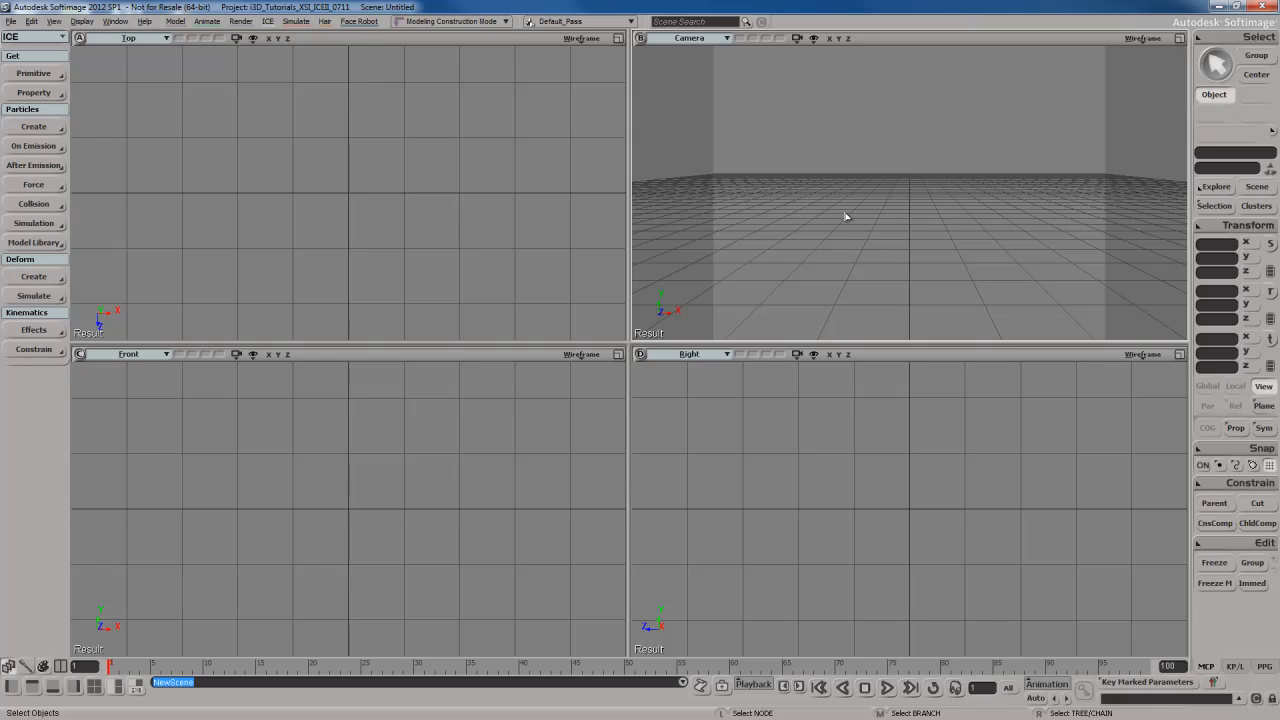
Open the Example_02_Paste scene from the project's Scenes folder
key(ctrl+o)
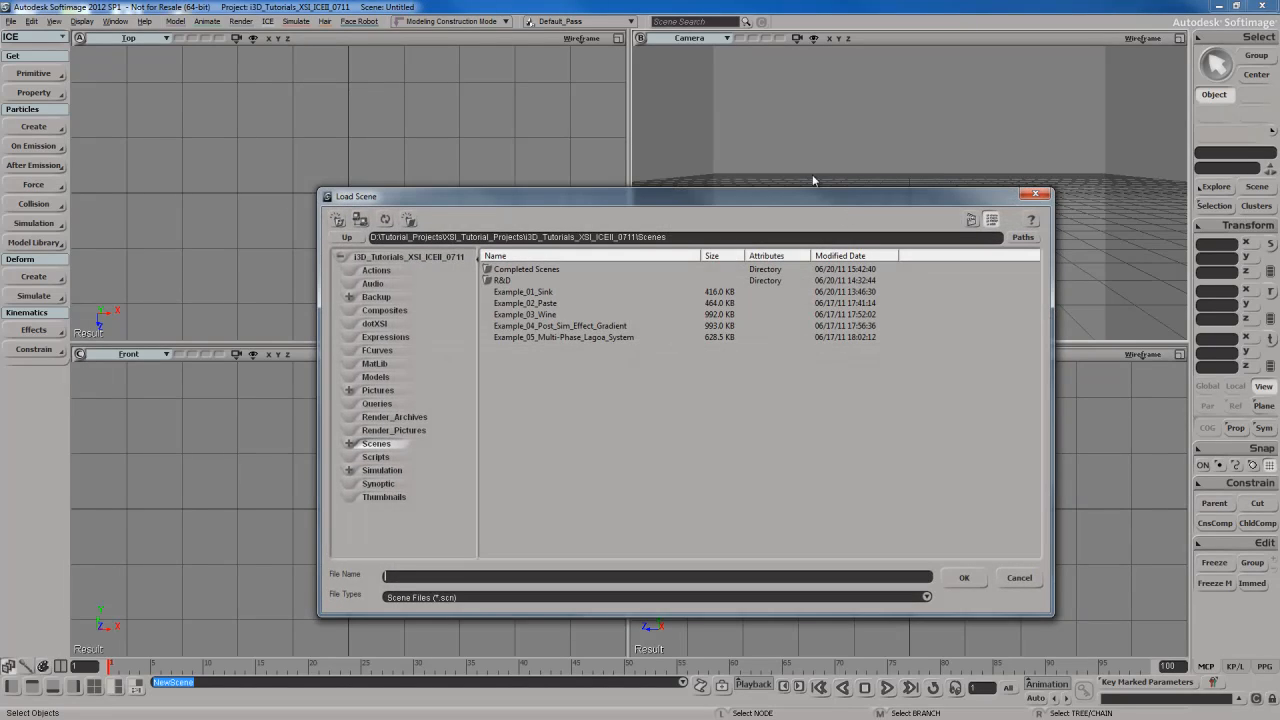
click(536, 304)
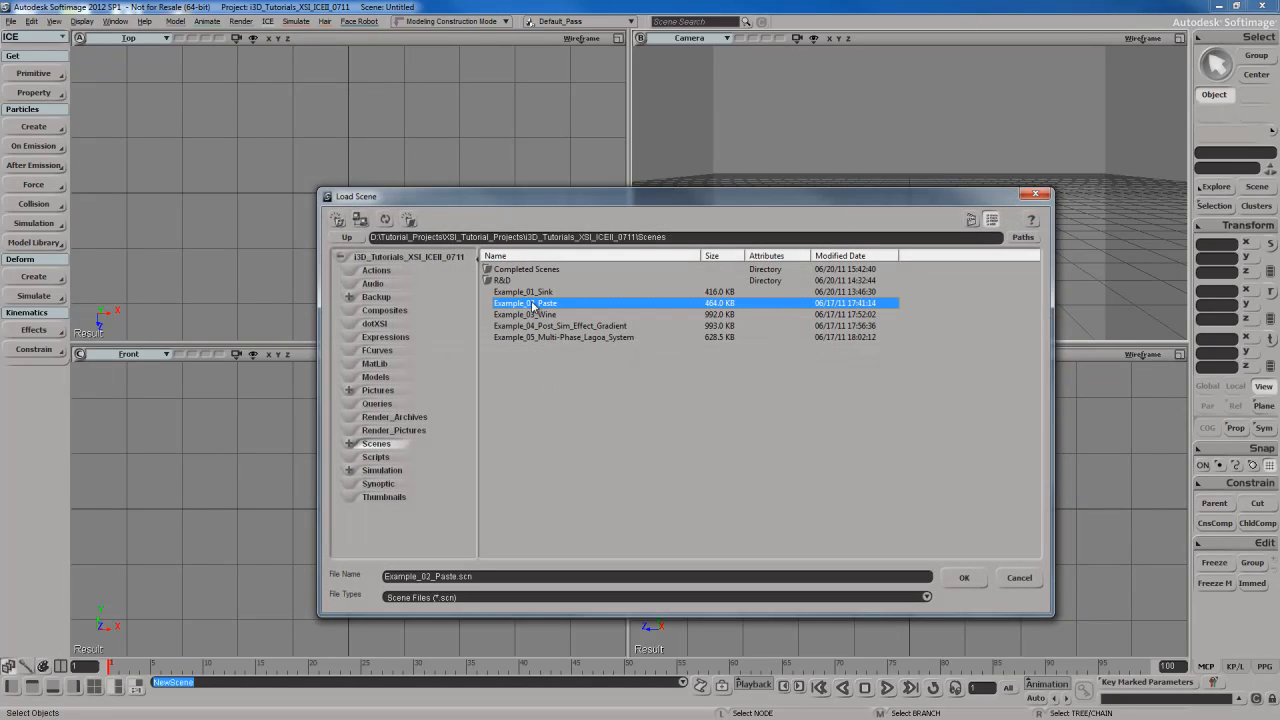
double_click(538, 304)
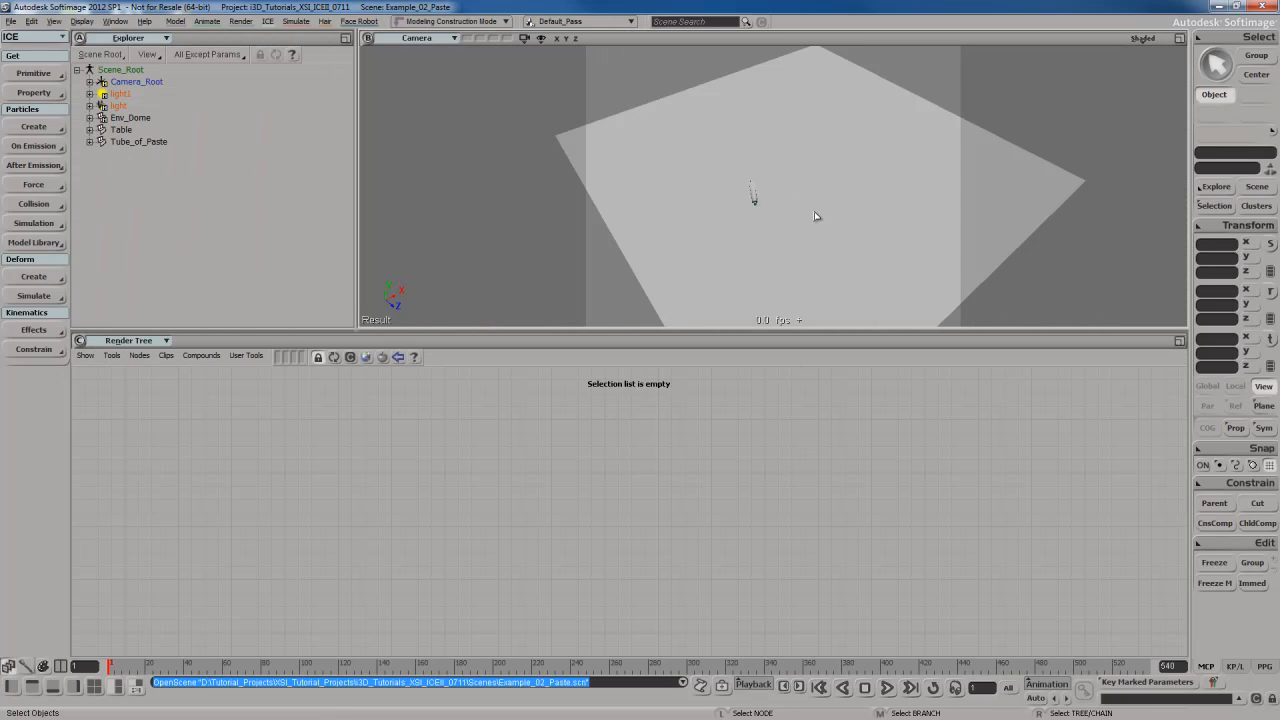
Enlarge the camera view, play the paste tube's animation to check its motion, and return to the first frame
click(1180, 39)
key(s)
right_drag(767, 336, 729, 328)
scroll(720, 333, up, 10)
scroll(729, 328, down, 5)
scroll(744, 316, down, 2)
key(s)
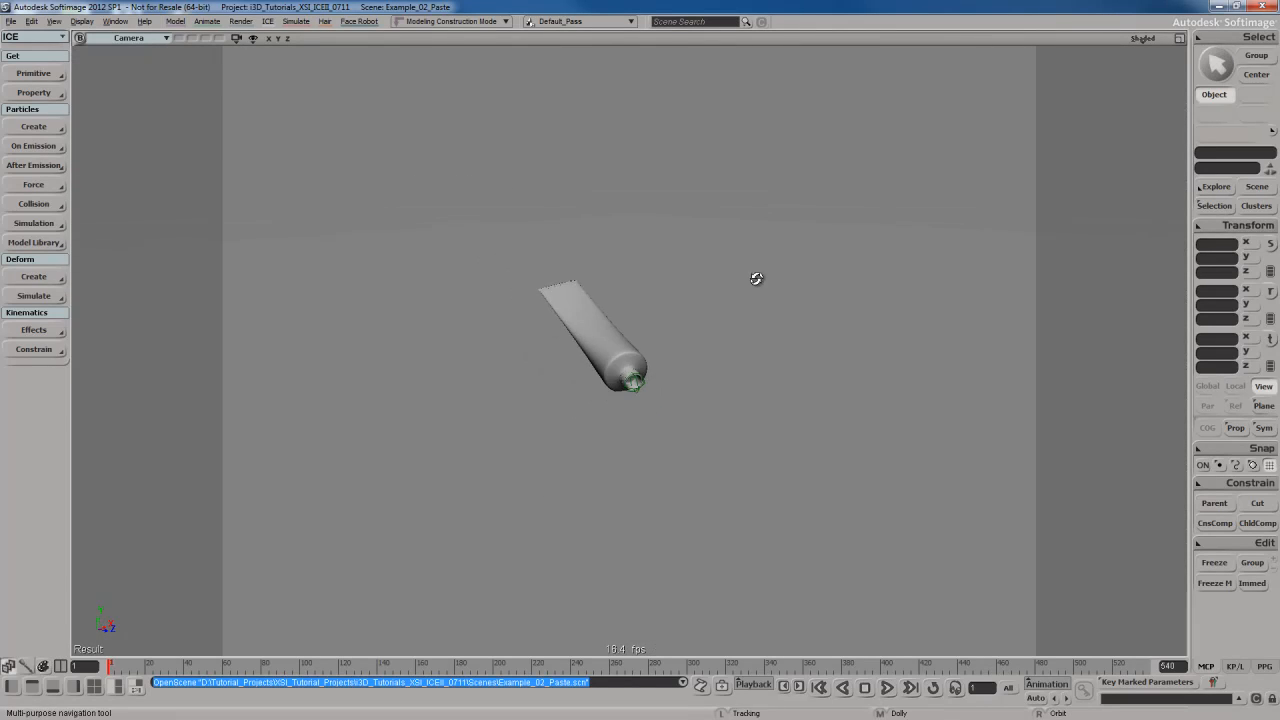
right_drag(757, 277, 758, 369)
scroll(748, 323, down, 5)
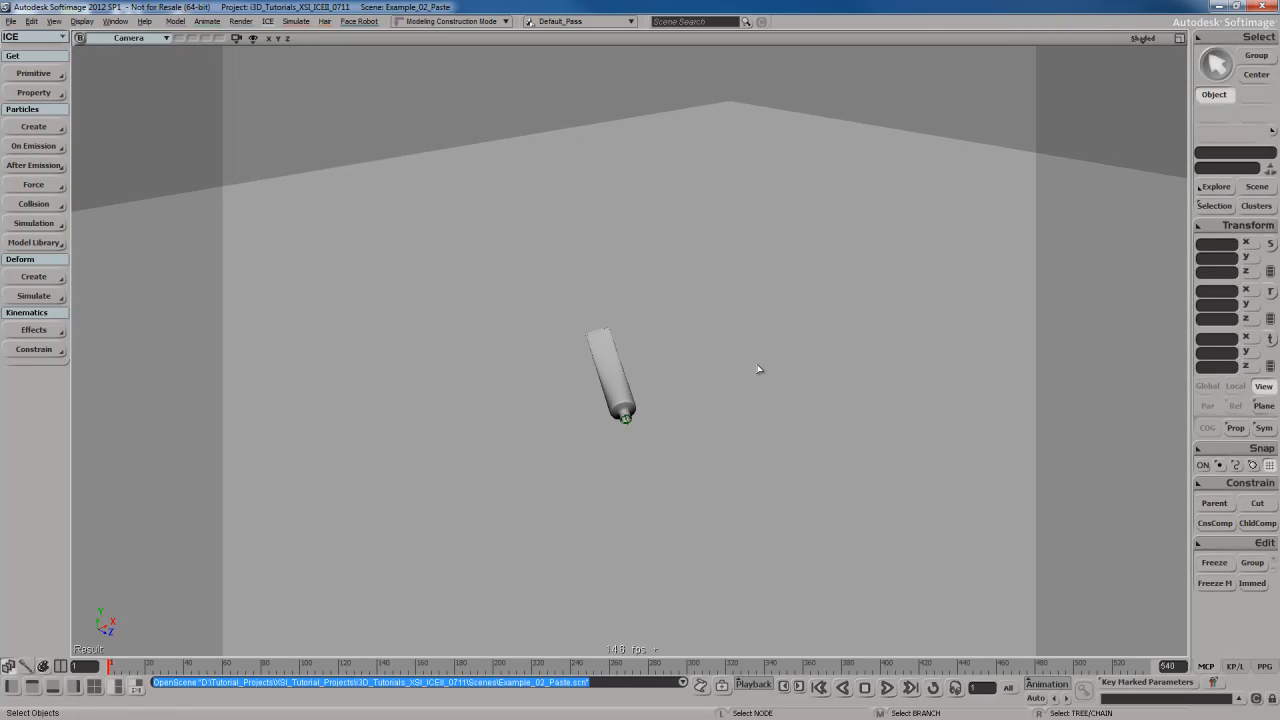
key(alt+v)
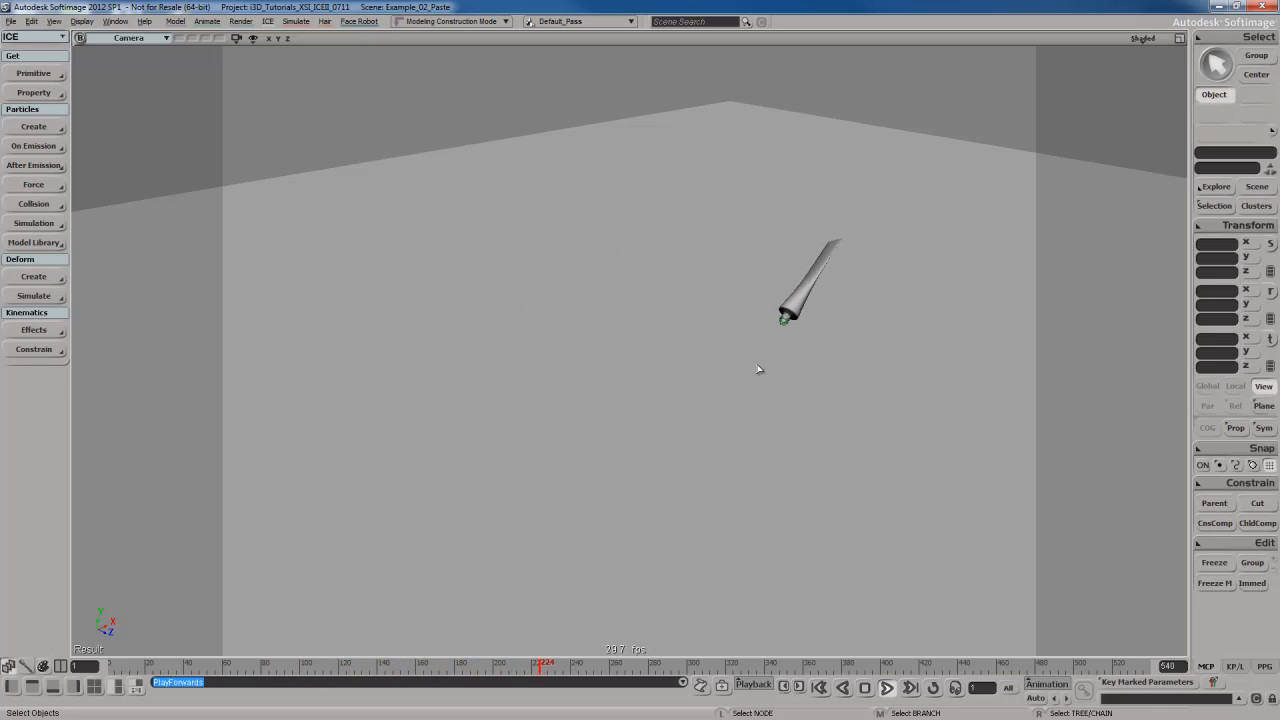
key(Escape)
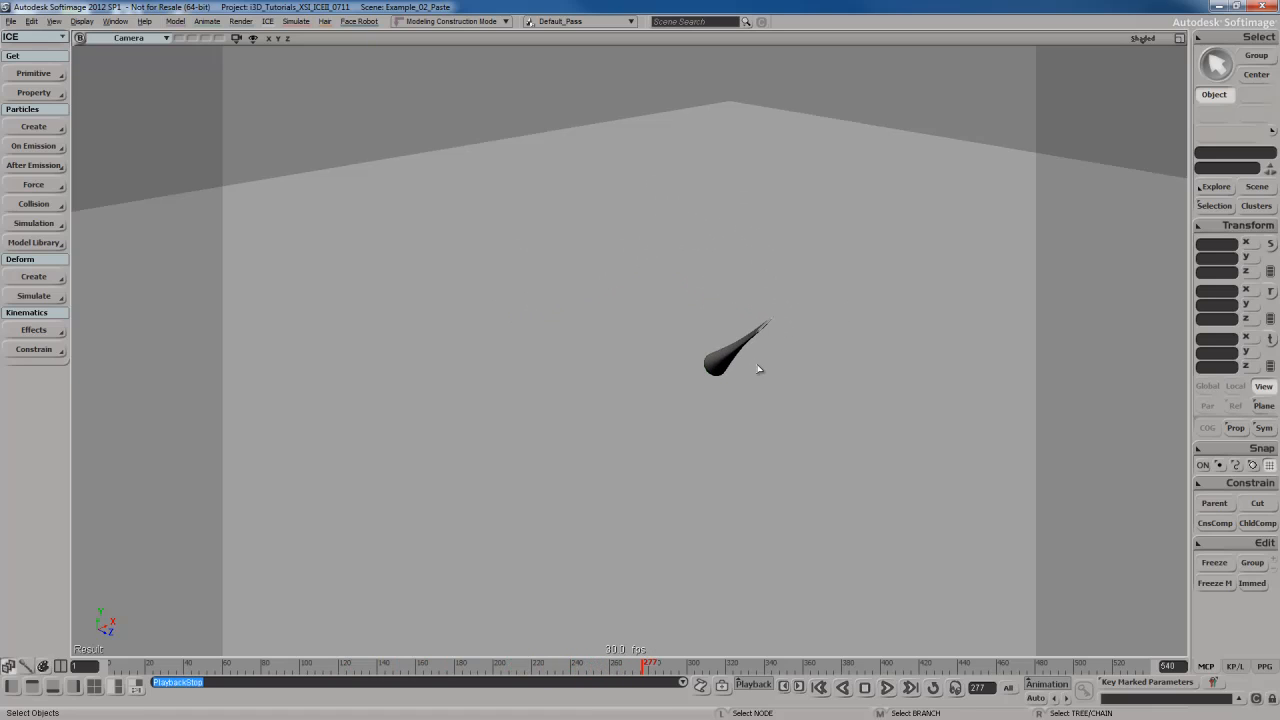
key(Home)
Select the null at the opening of the paste tube's nozzle
key(s)
drag(740, 430, 744, 389)
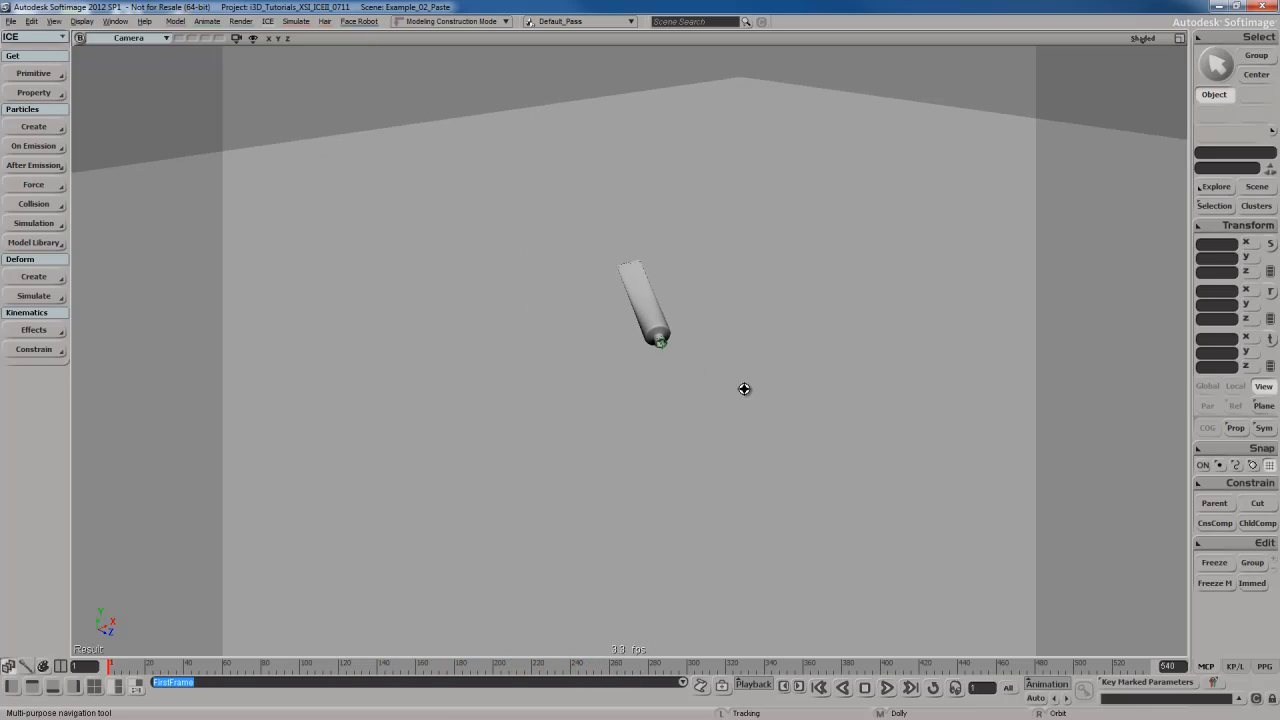
right_drag(744, 389, 689, 388)
middle_drag(689, 388, 760, 323)
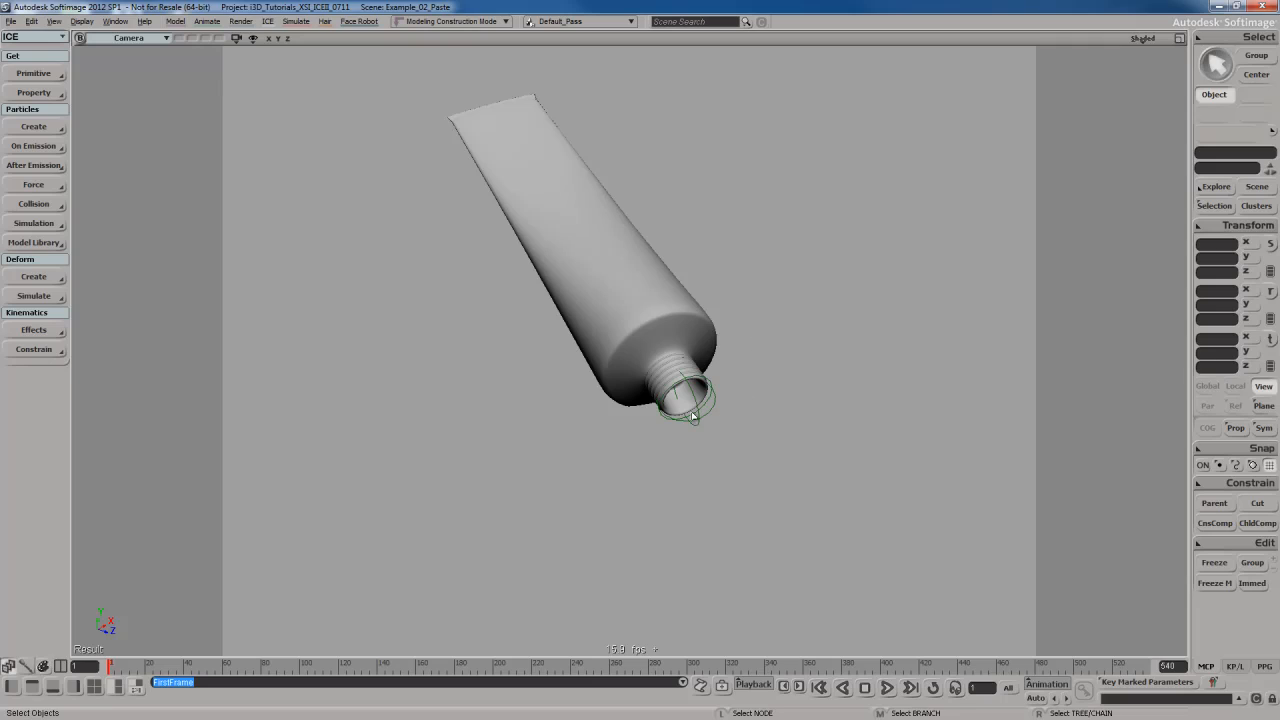
click(699, 415)
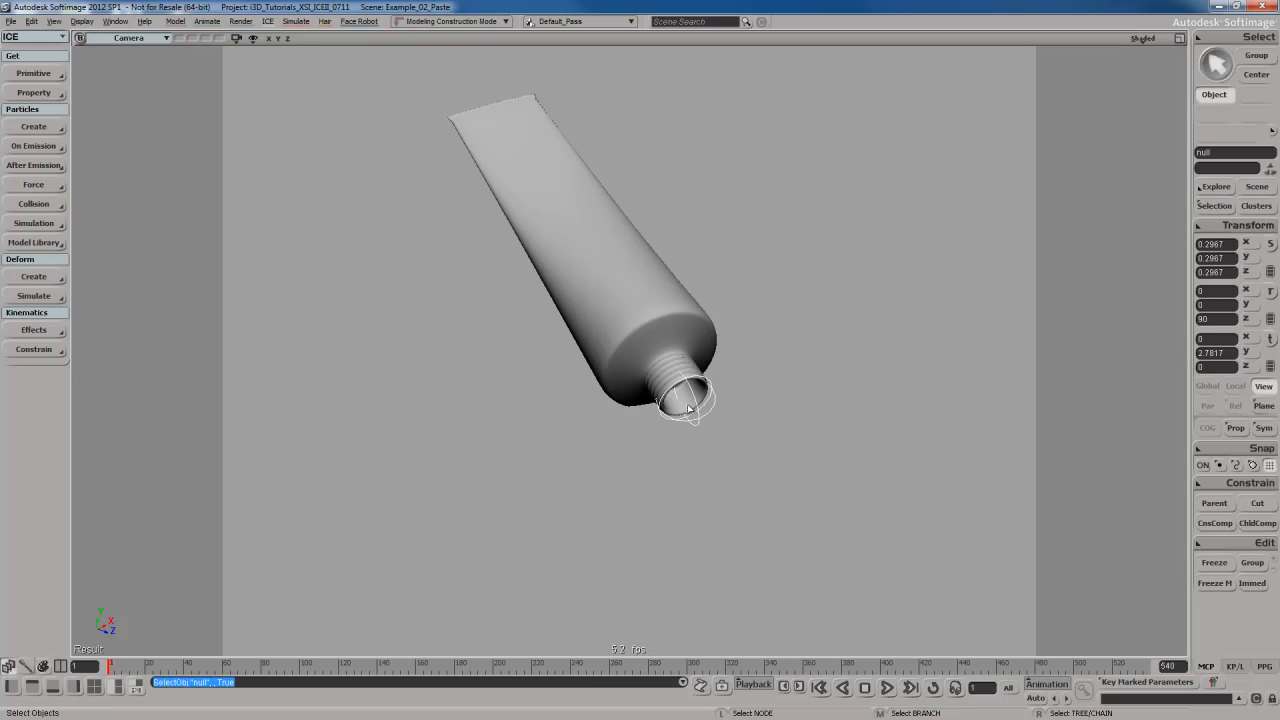
key(r)
Restore the multi-view layout and create a Lagoa Sticky Paste simulation emitting from the null, with Table as the passive body
click(1180, 39)
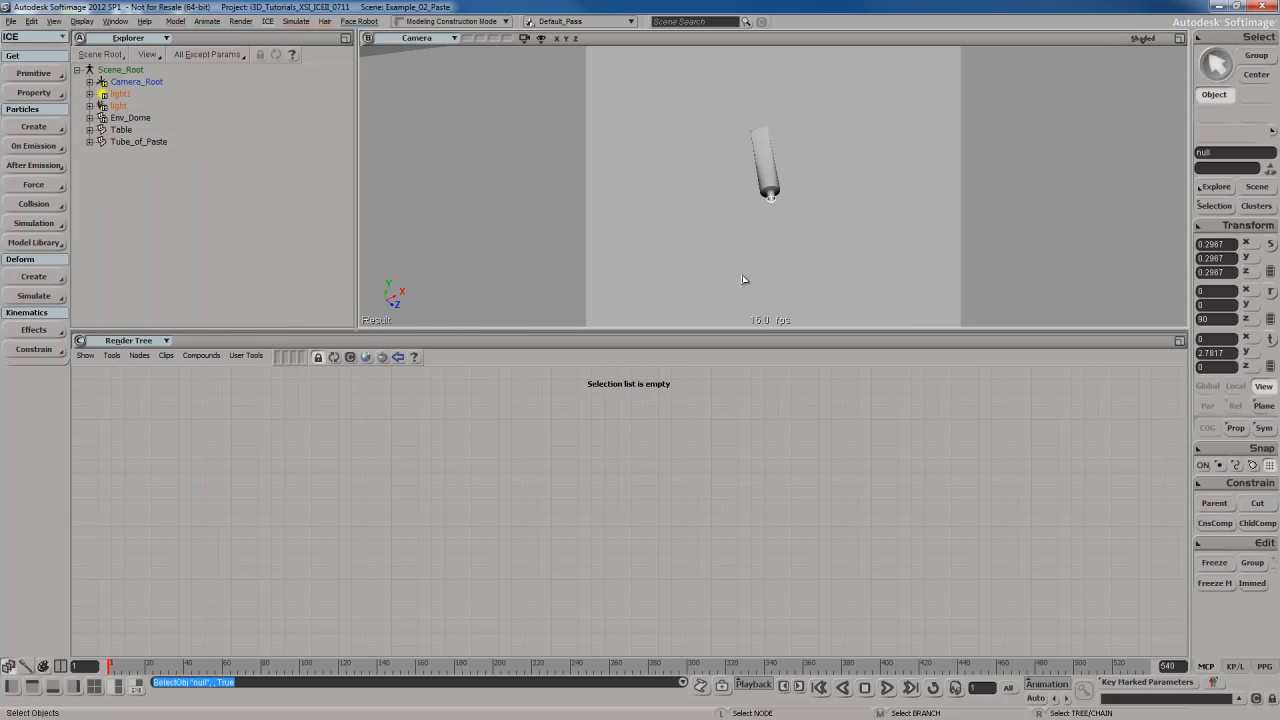
key(s)
mouse_move(692, 270)
right_down()
mouse_move(686, 234)
mouse_move(697, 246)
right_up()
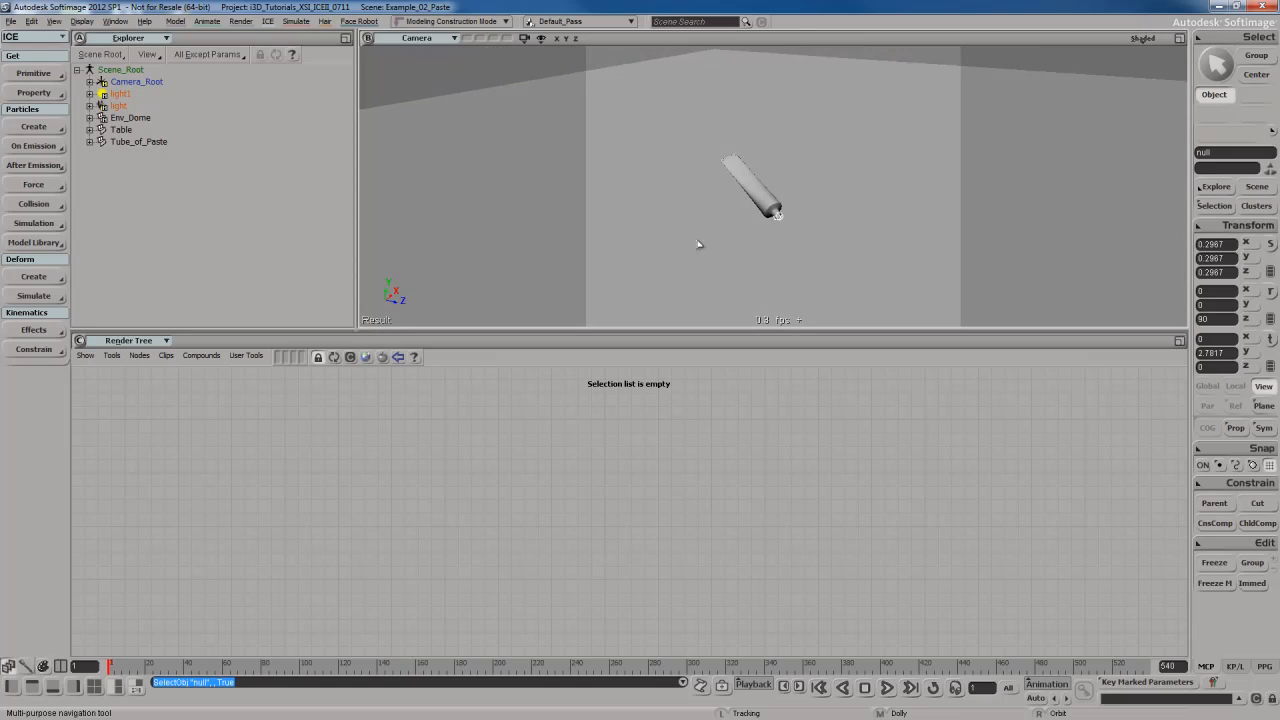
middle_drag(697, 246, 742, 229)
right_drag(742, 229, 746, 230)
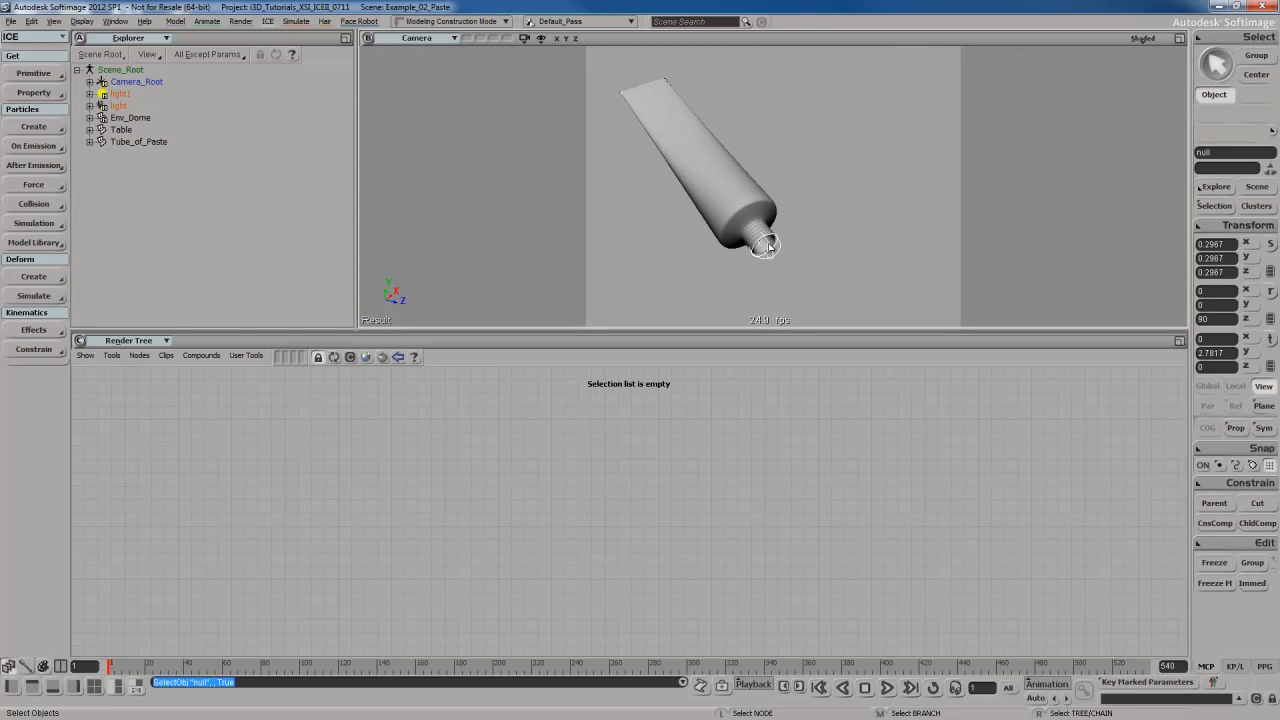
click(35, 126)
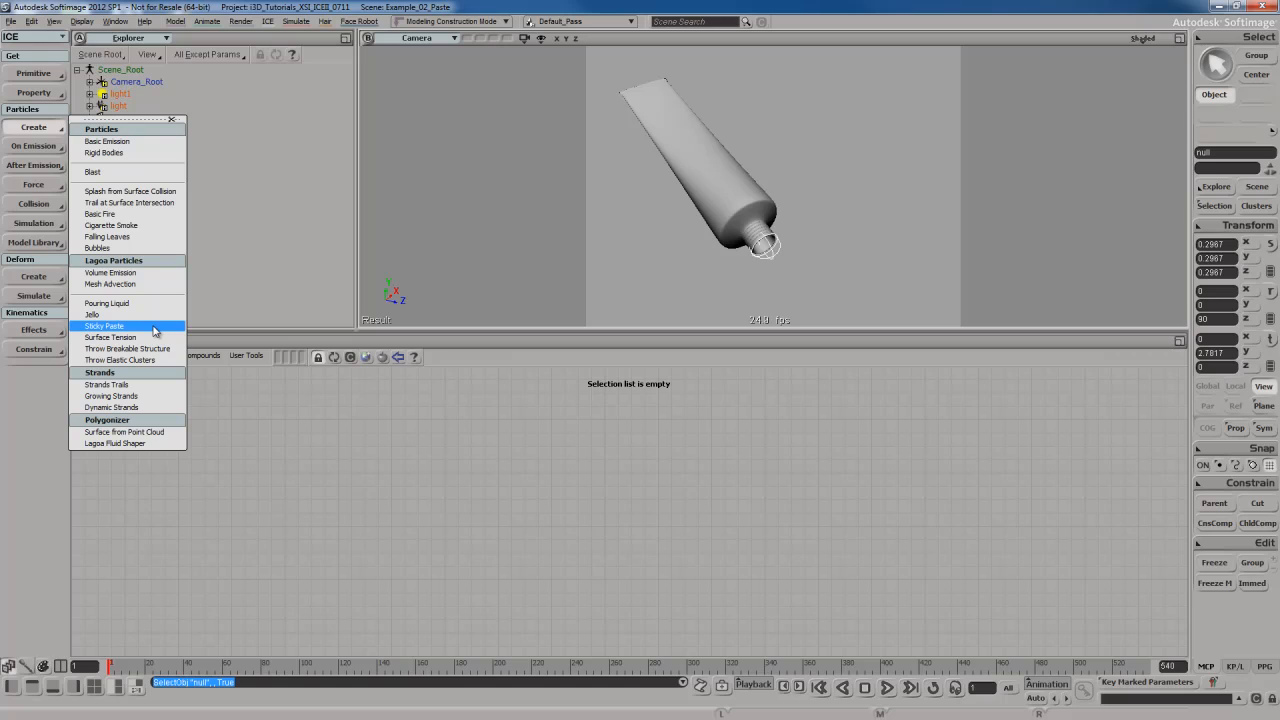
click(104, 326)
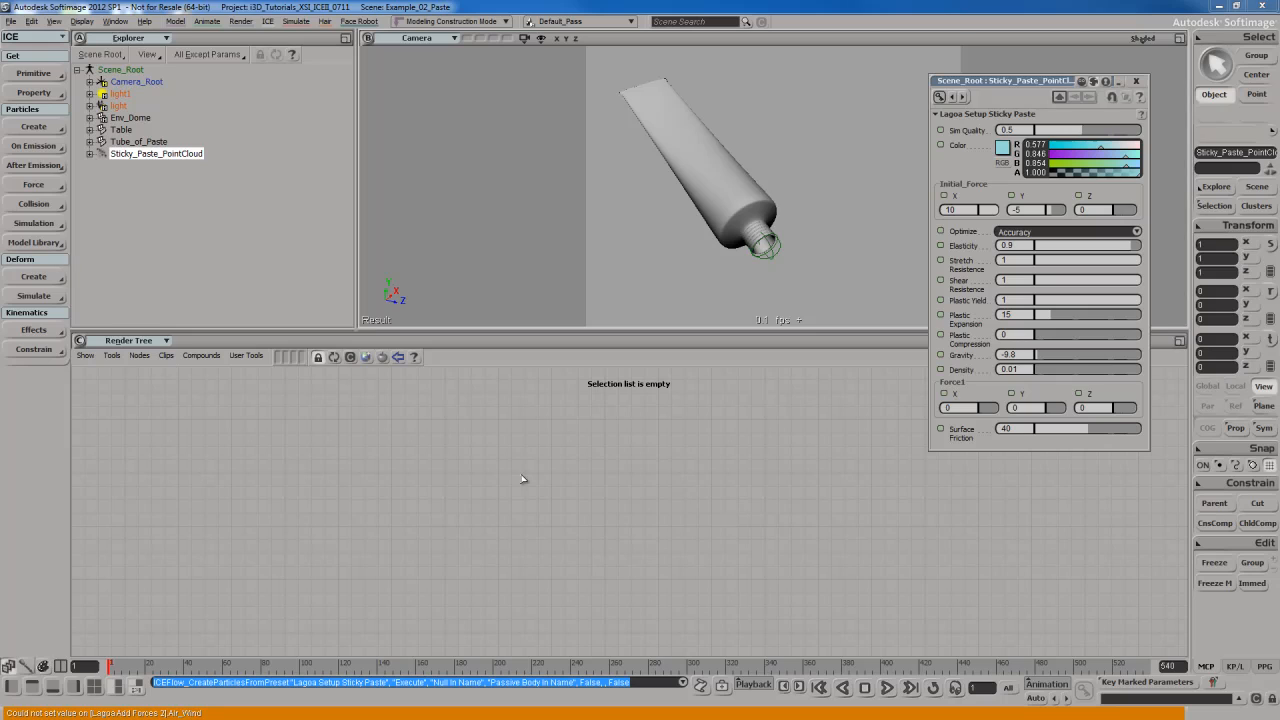
Replace the Render Tree view with the ICE Tree and load the new point cloud's nodes into it
click(332, 357)
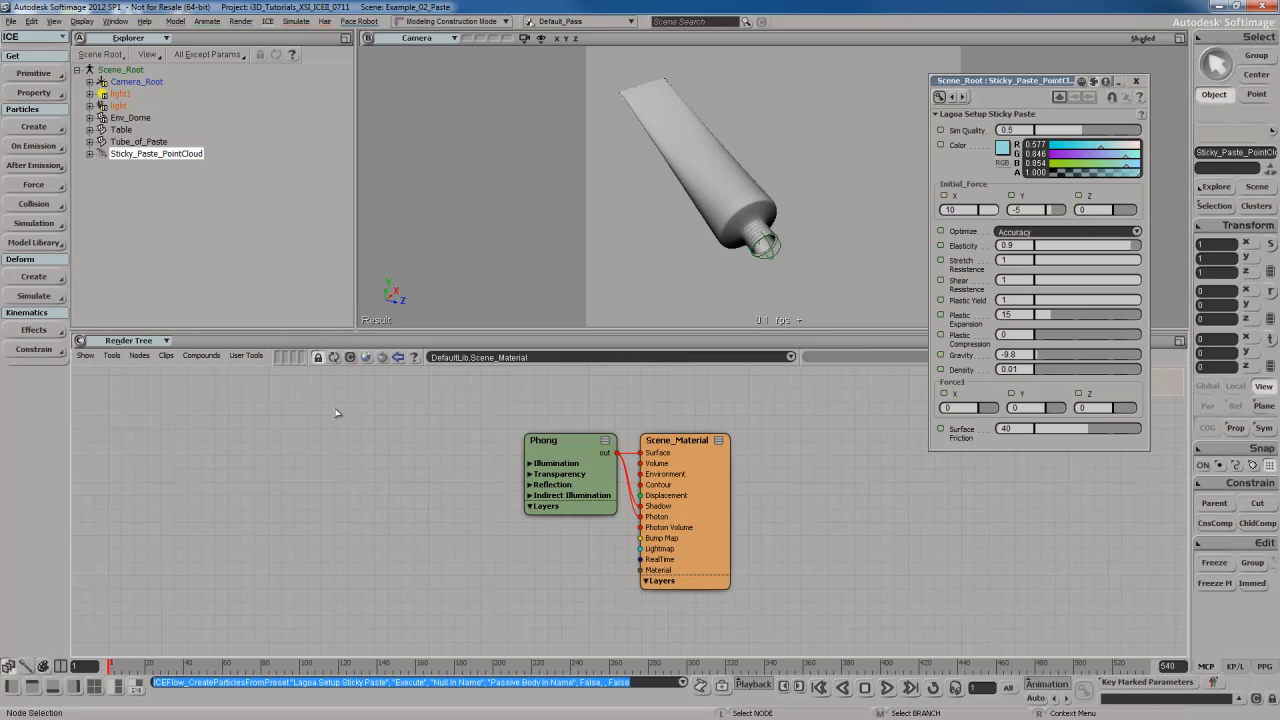
click(148, 341)
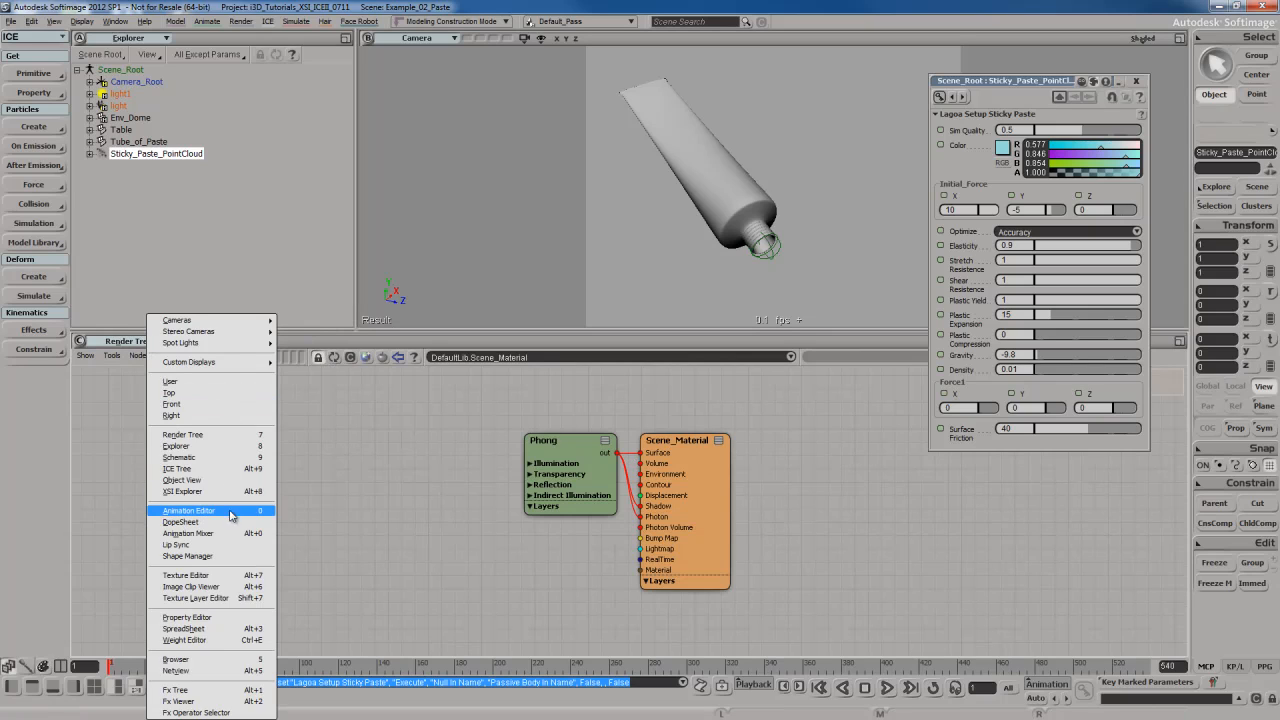
click(222, 469)
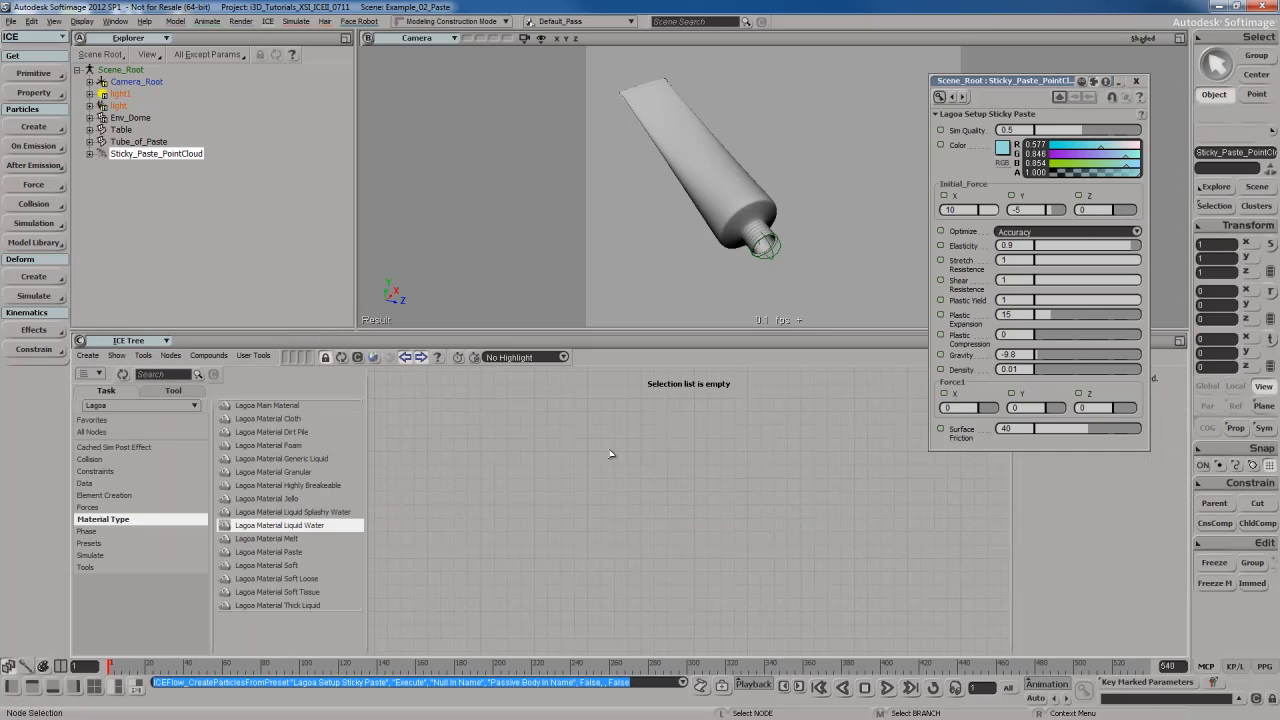
click(342, 358)
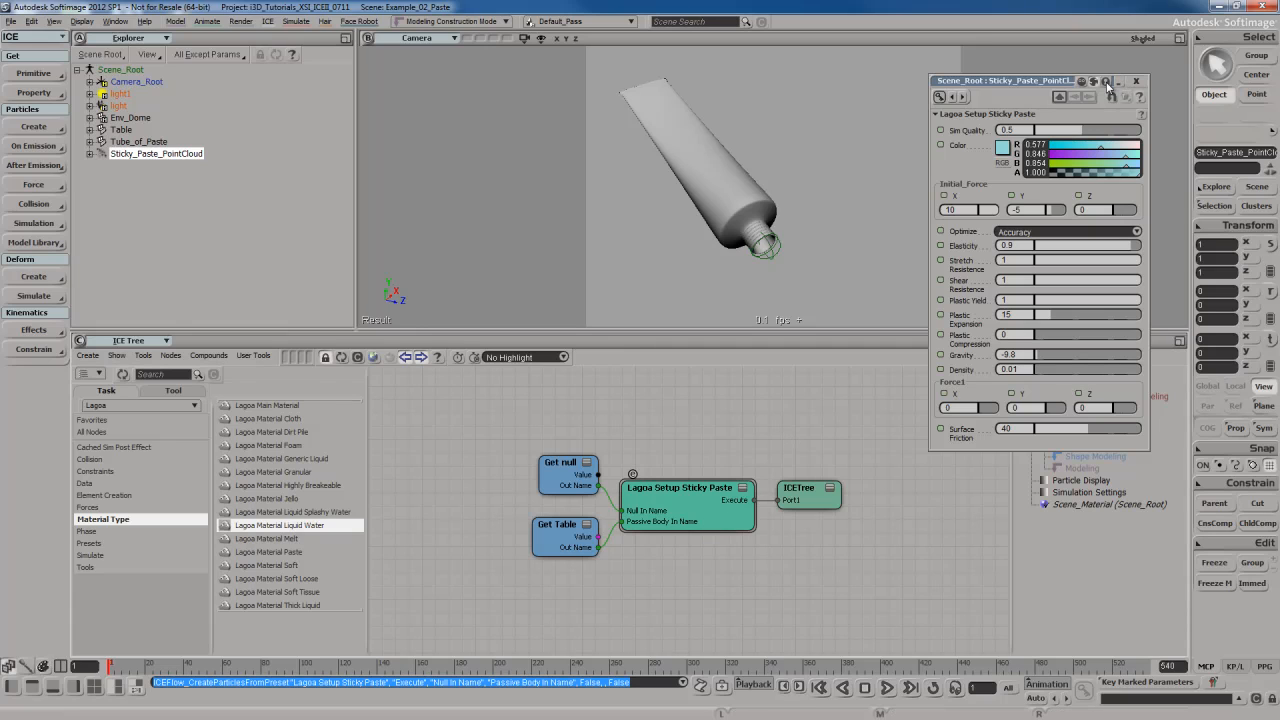
Move the Sticky Paste properties clear of the camera view, play the simulation's opening frames, and stop to inspect the emitted particles
drag(1043, 78, 386, 15)
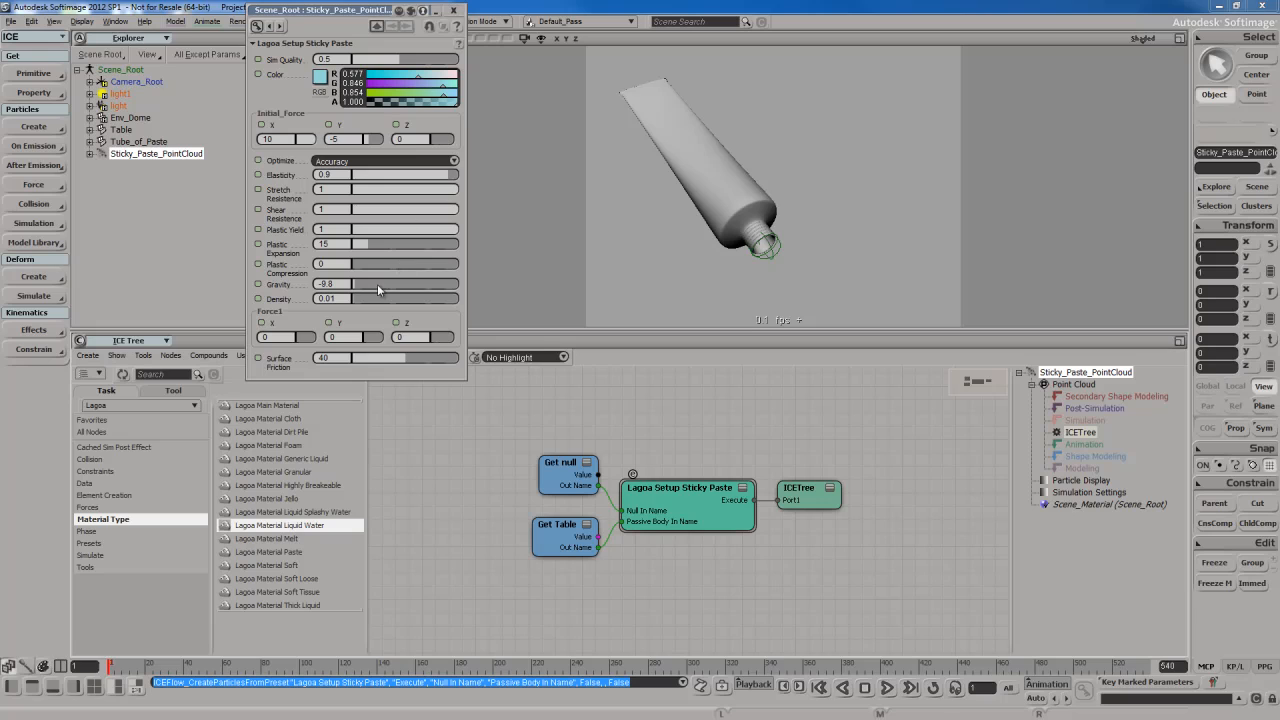
drag(386, 12, 266, 35)
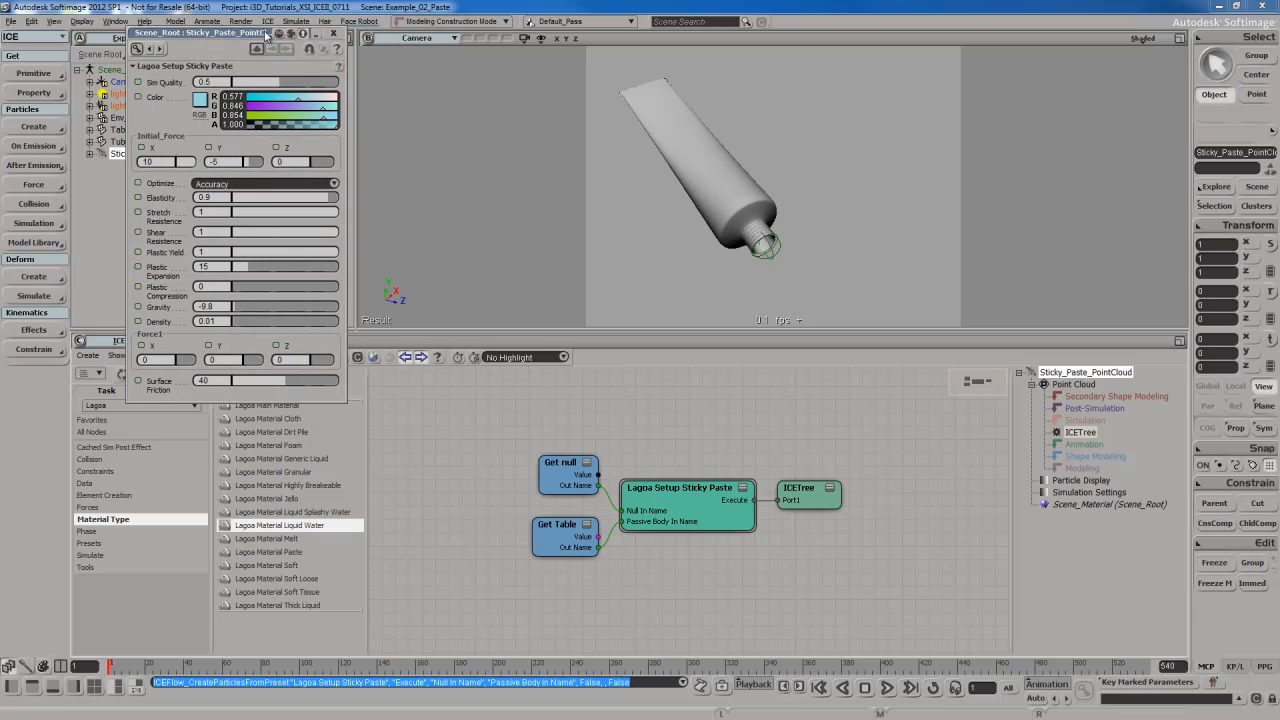
scroll(794, 291, down, 5)
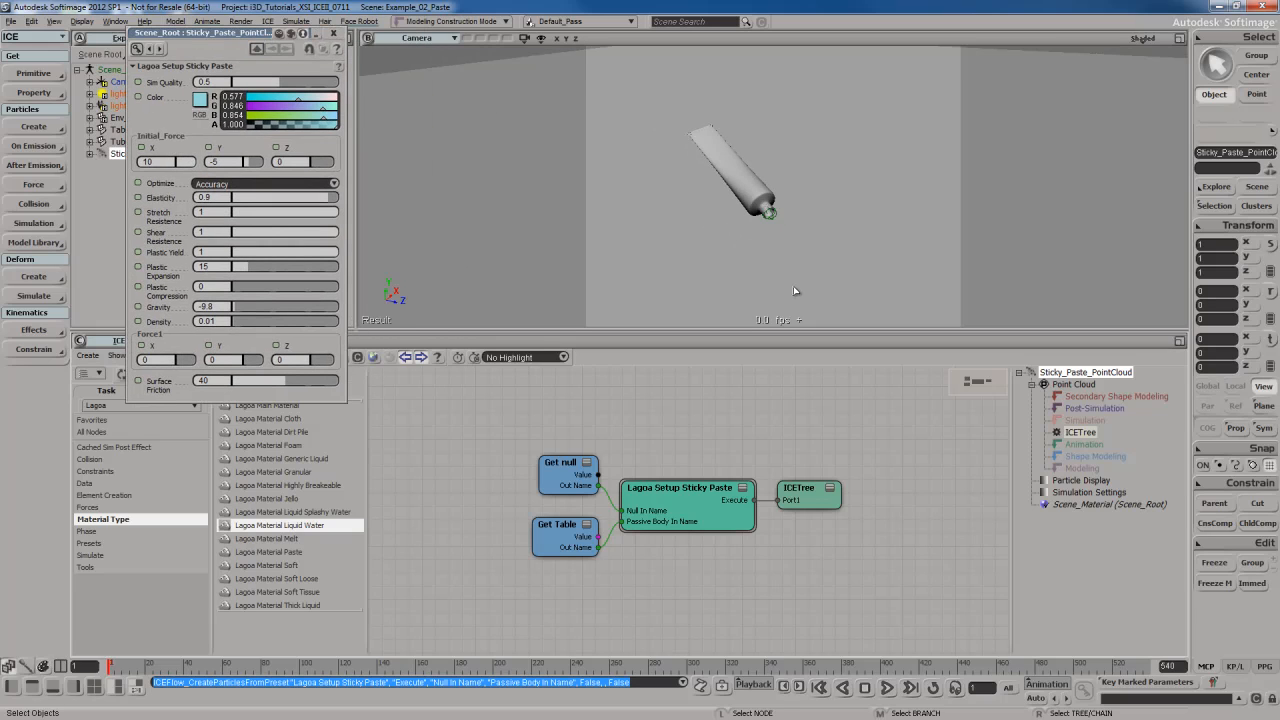
key(Up)
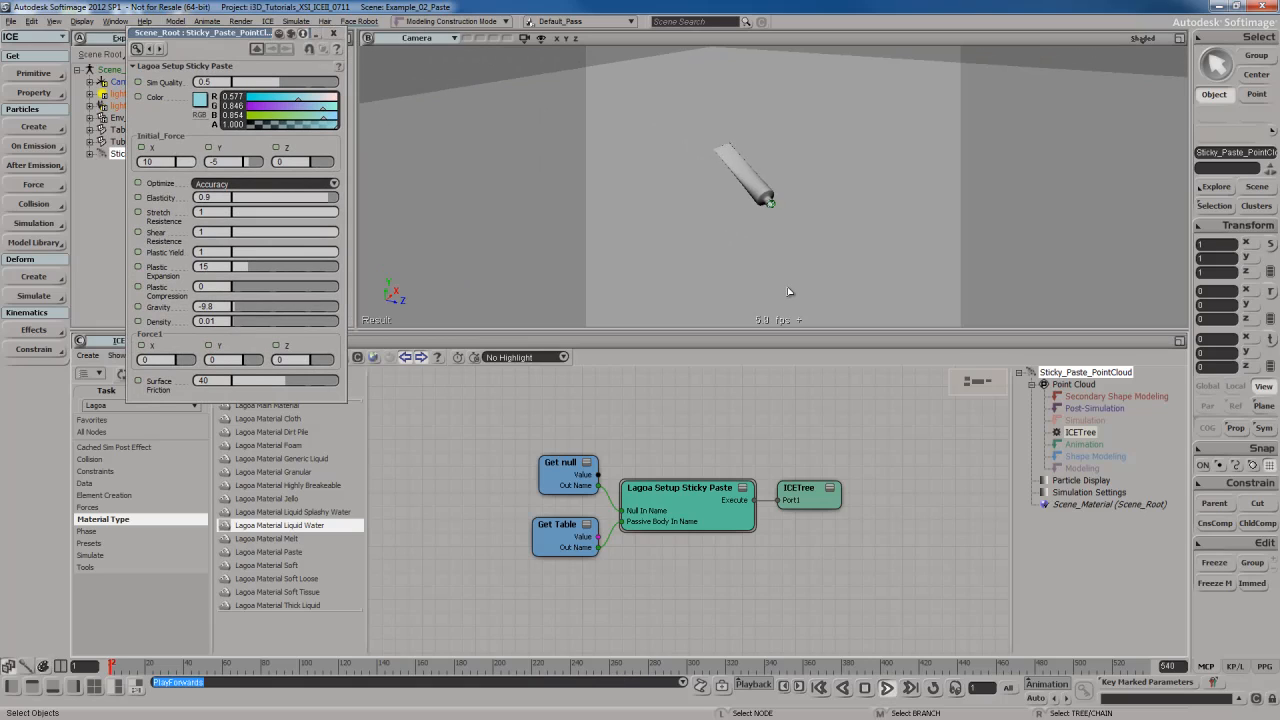
key(Escape)
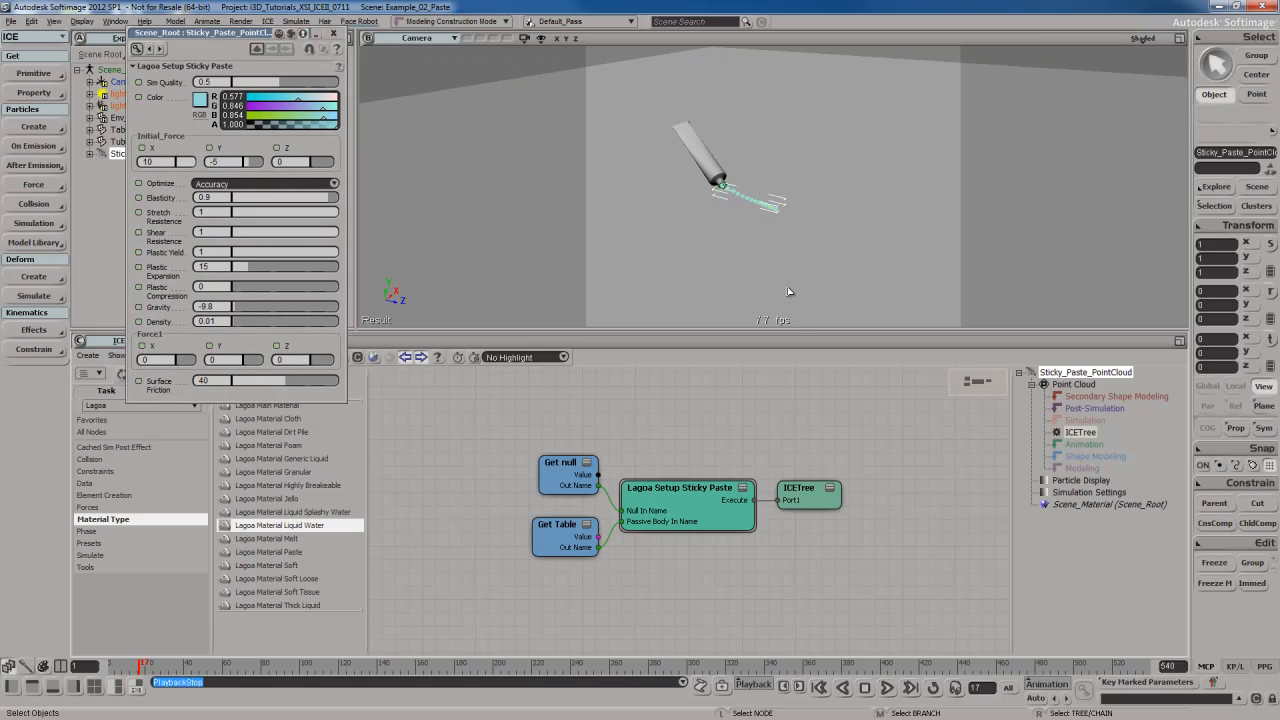
scroll(788, 291, up, 8)
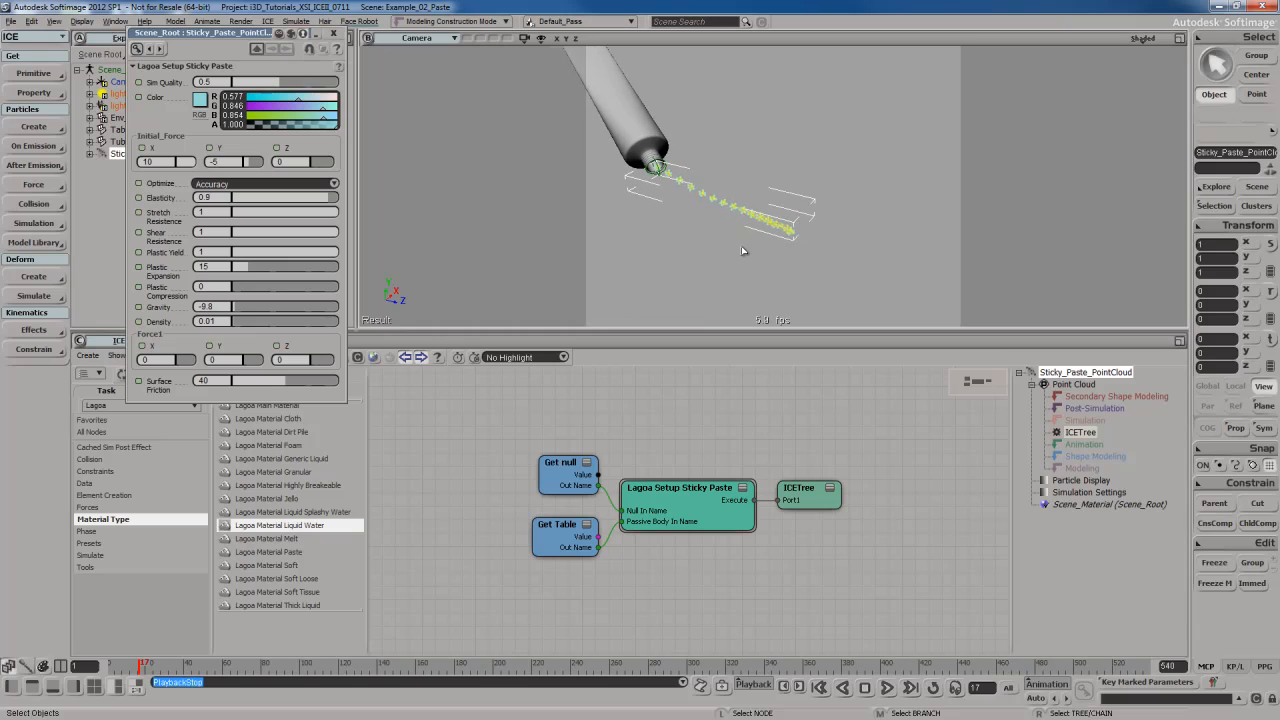
Resume playback, examine the paste trail on the table from several angles, and return to the first frame
key(Up)
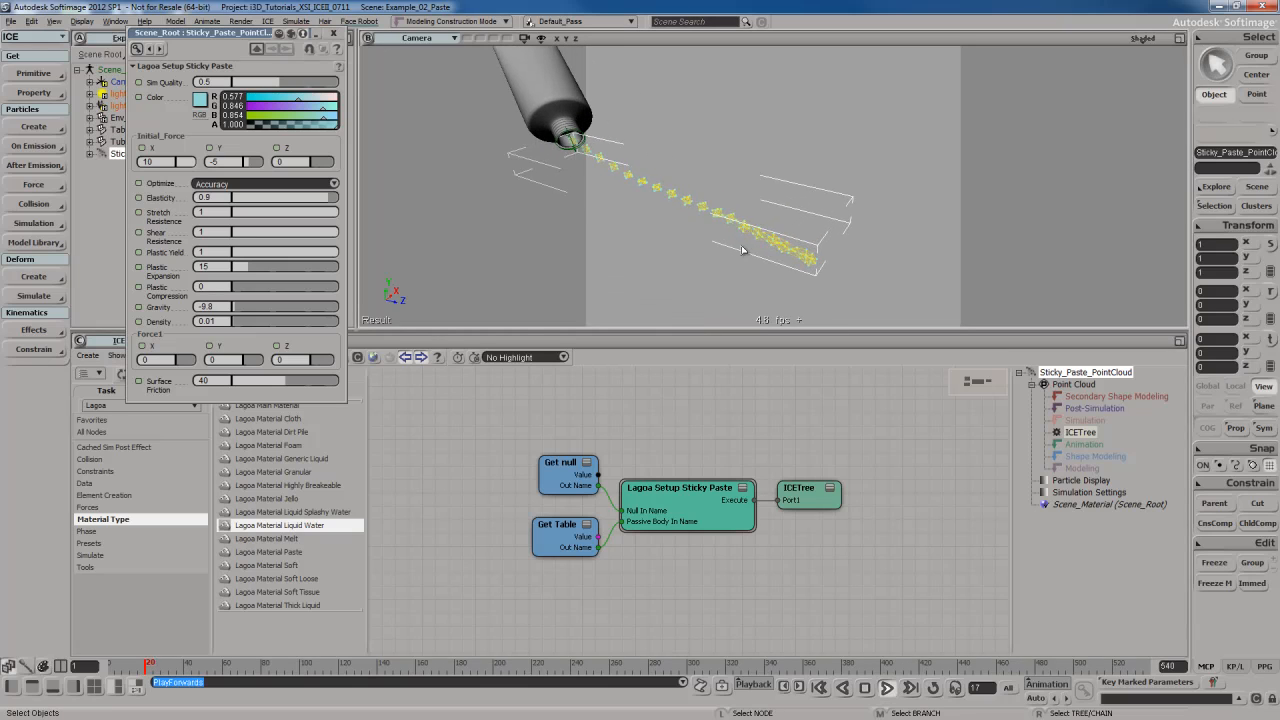
key(s)
right_drag(741, 246, 740, 234)
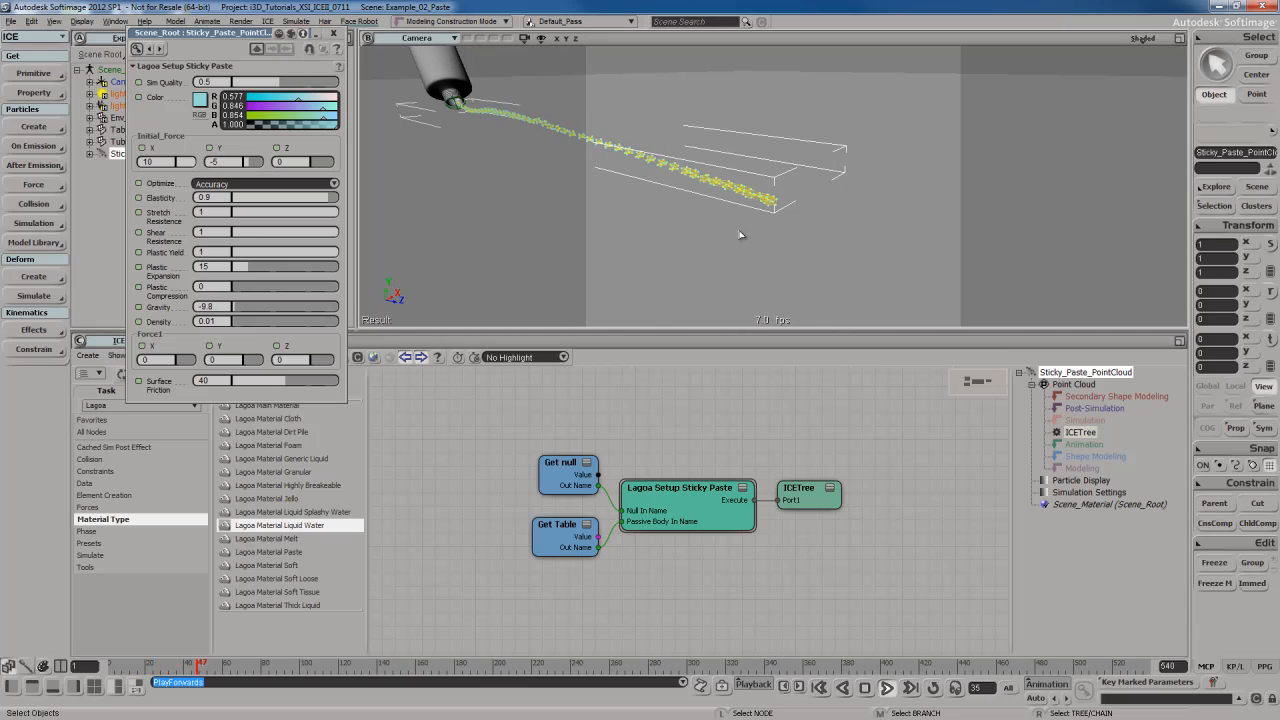
right_drag(804, 205, 803, 223)
scroll(803, 223, down, 5)
key(s)
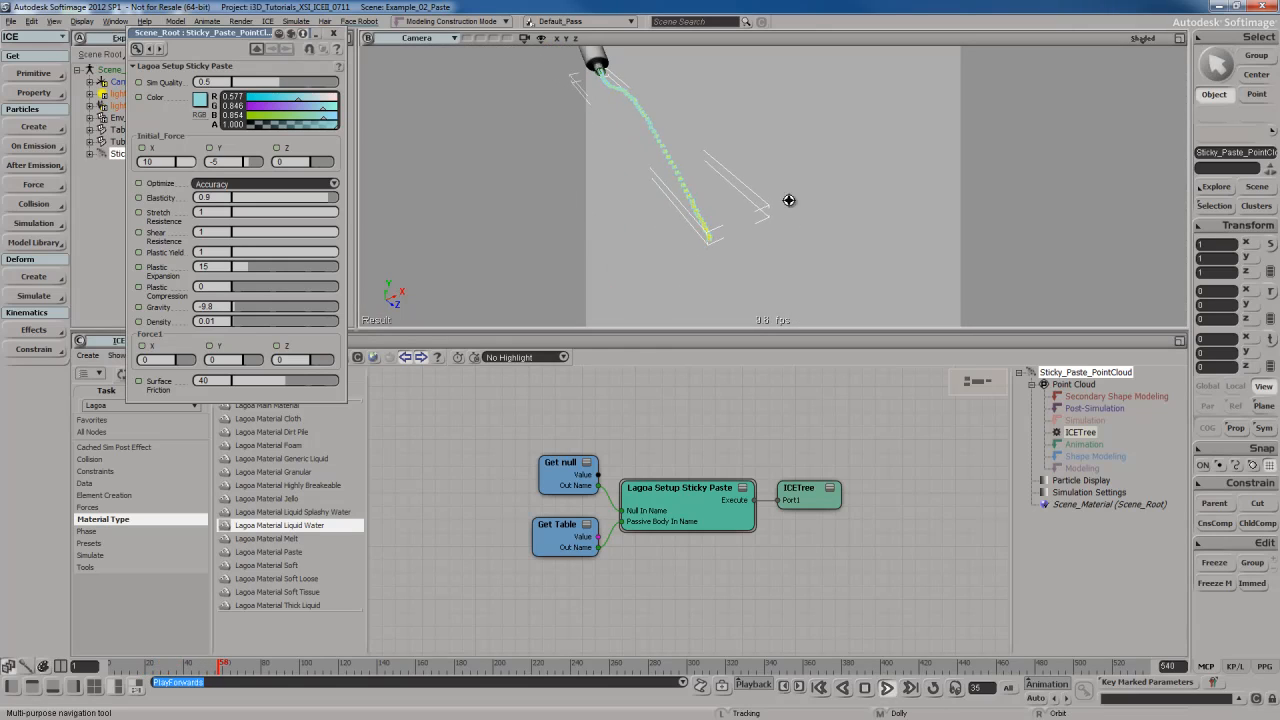
drag(789, 200, 782, 199)
right_drag(781, 199, 781, 194)
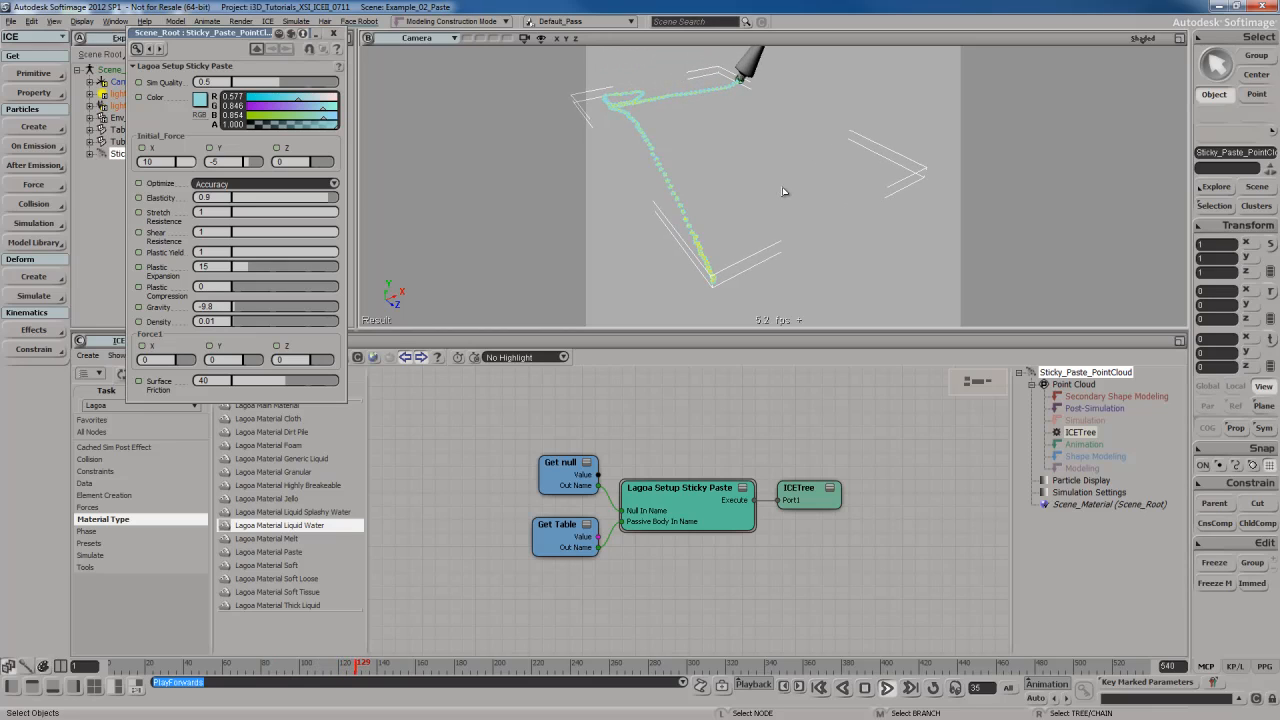
key(Home)
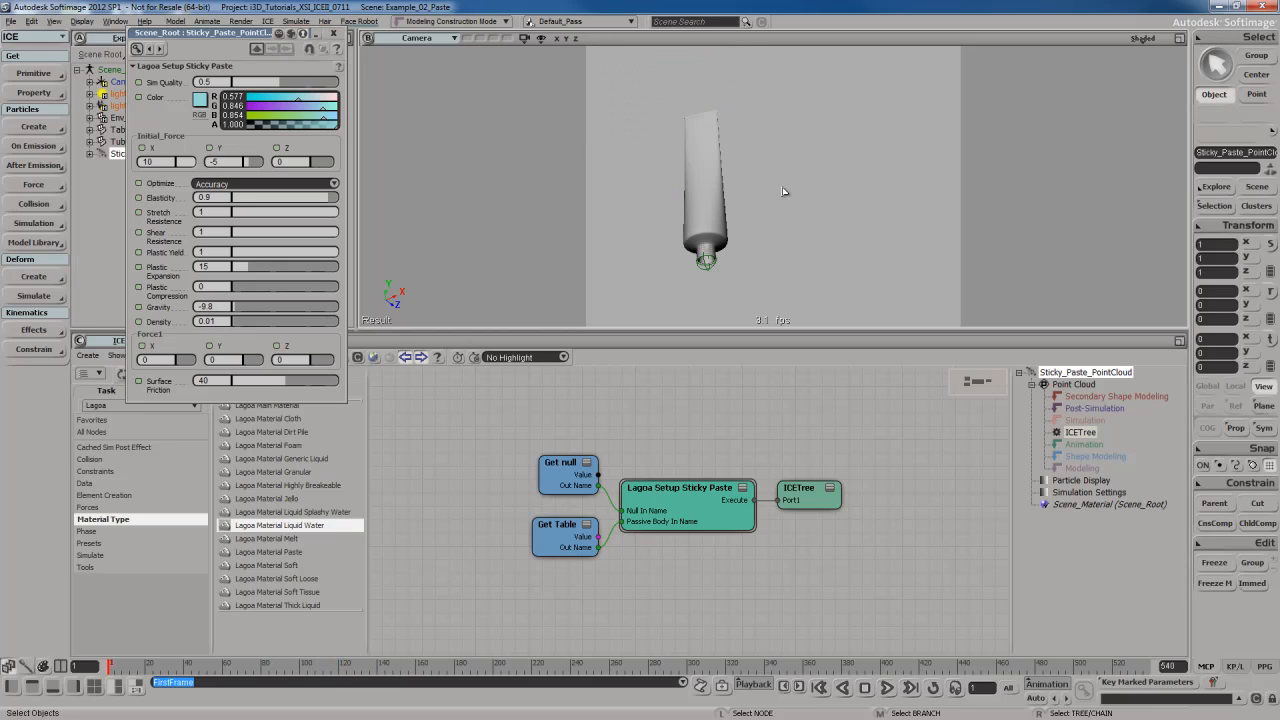
key(s)
right_drag(791, 190, 770, 195)
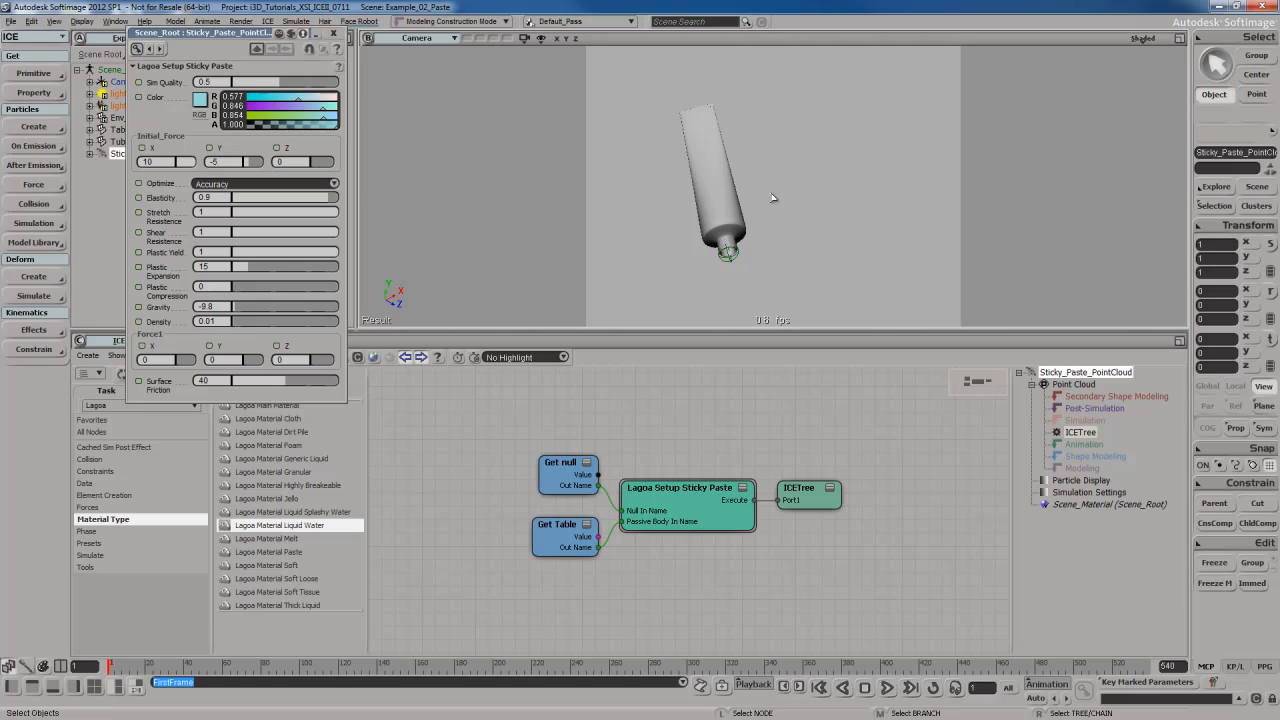
Reopen and close the Lagoa Setup Sticky Paste node's properties, and select Sticky_Paste_PointCloud in the scene hierarchy
click(334, 34)
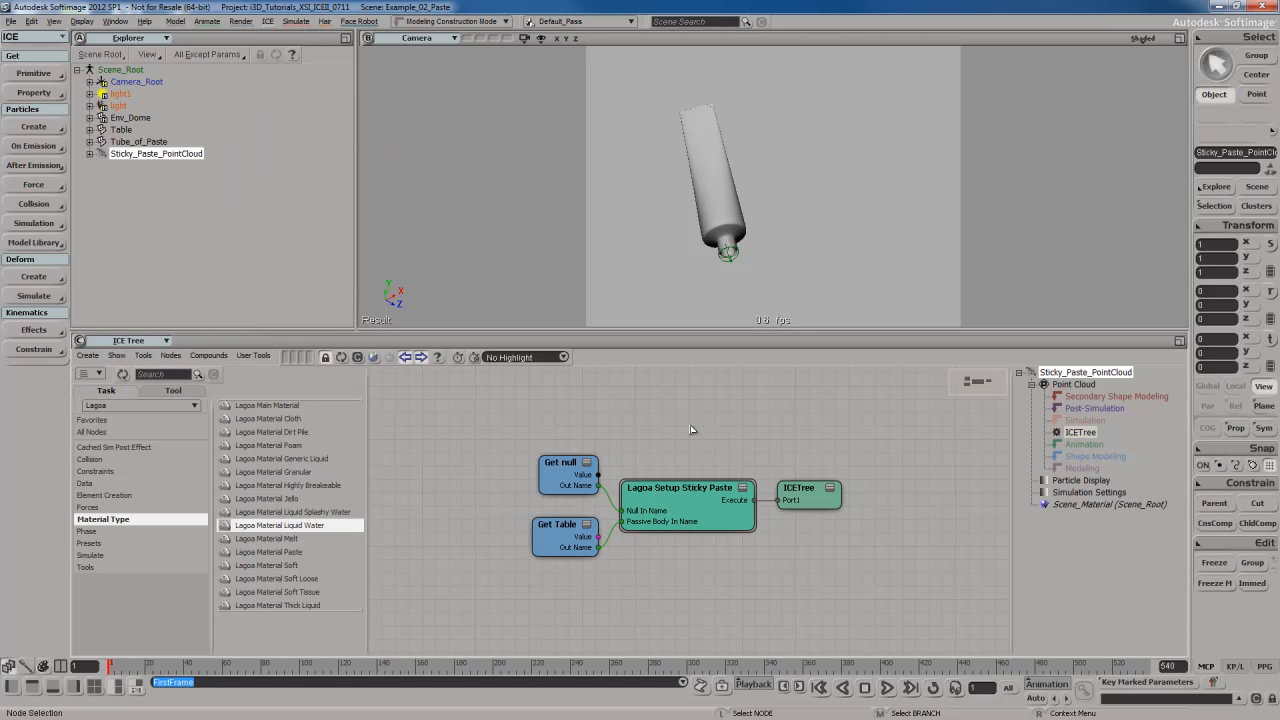
double_click(703, 522)
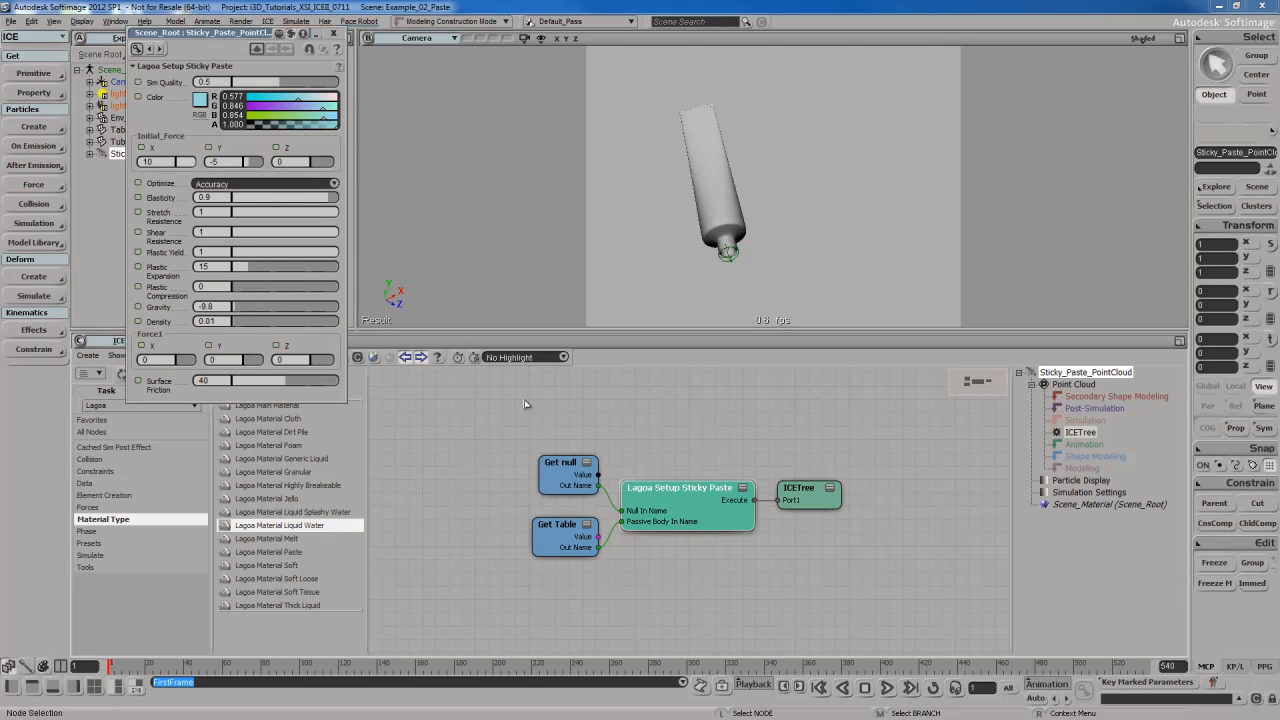
click(334, 34)
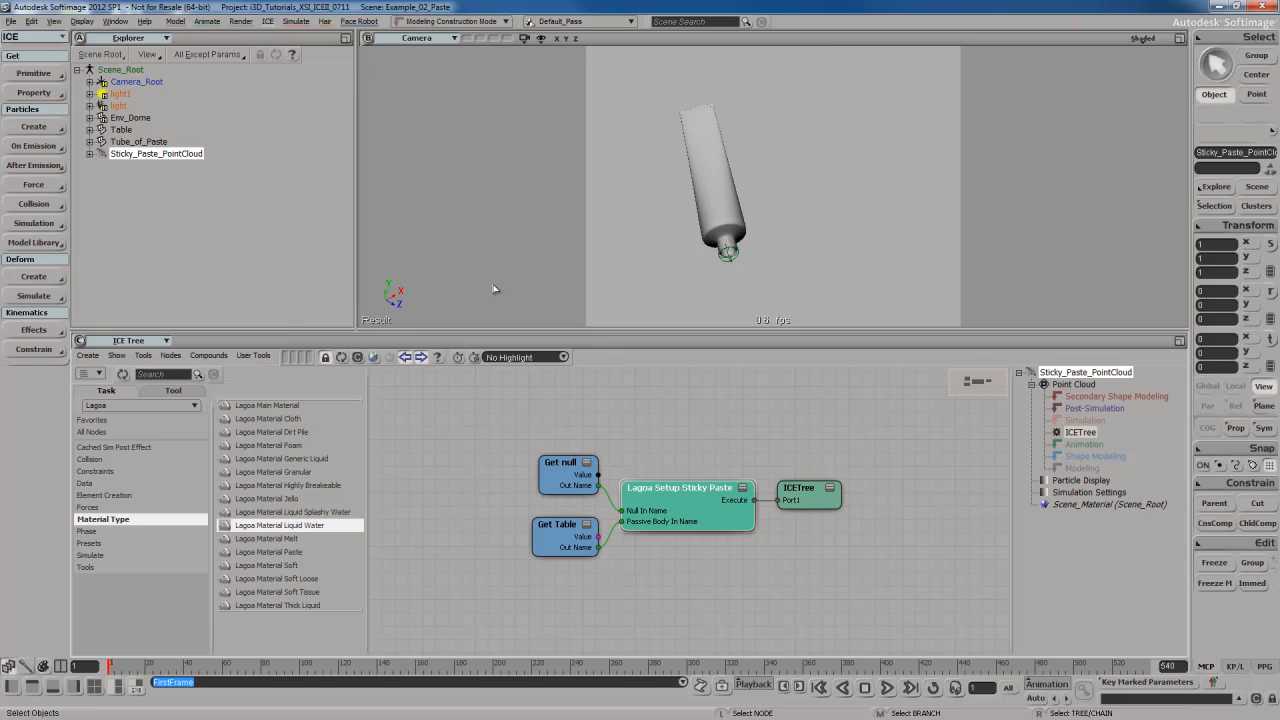
click(172, 155)
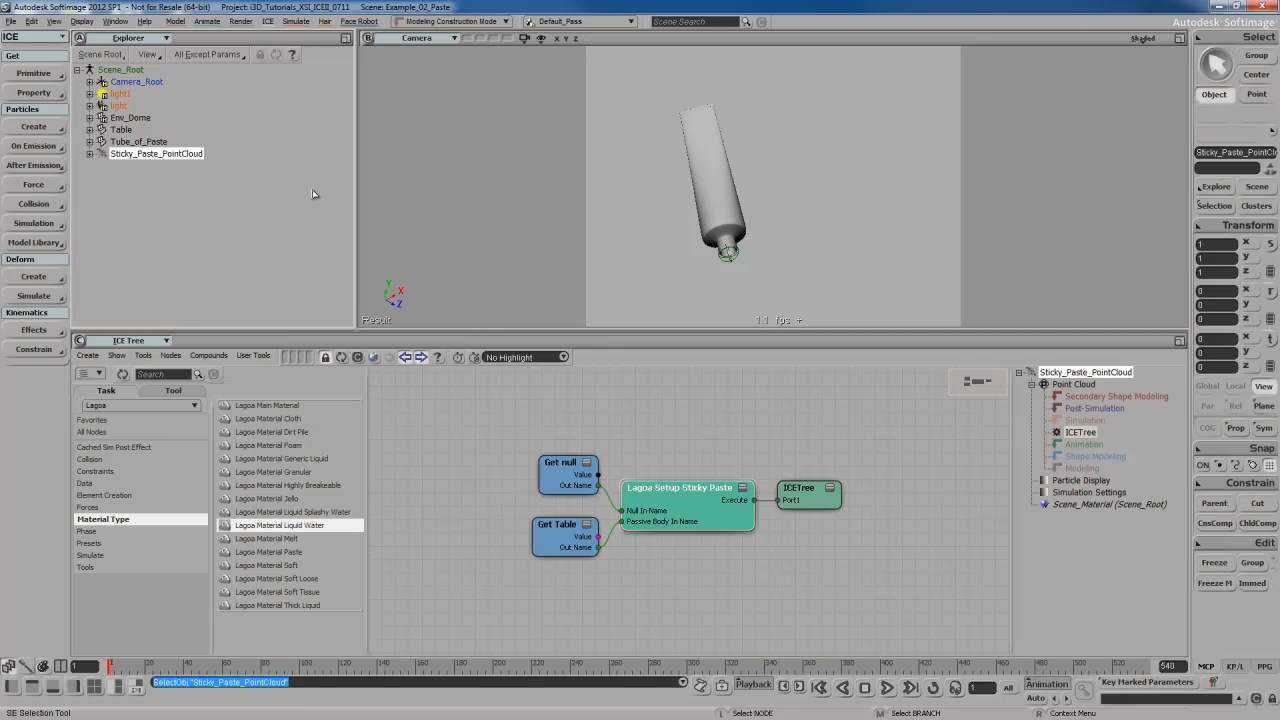
Delete Sticky_Paste_PointCloud and create a Lagoa Volume Emission from the null at the tube's nozzle, with the Table as collider
key(Delete)
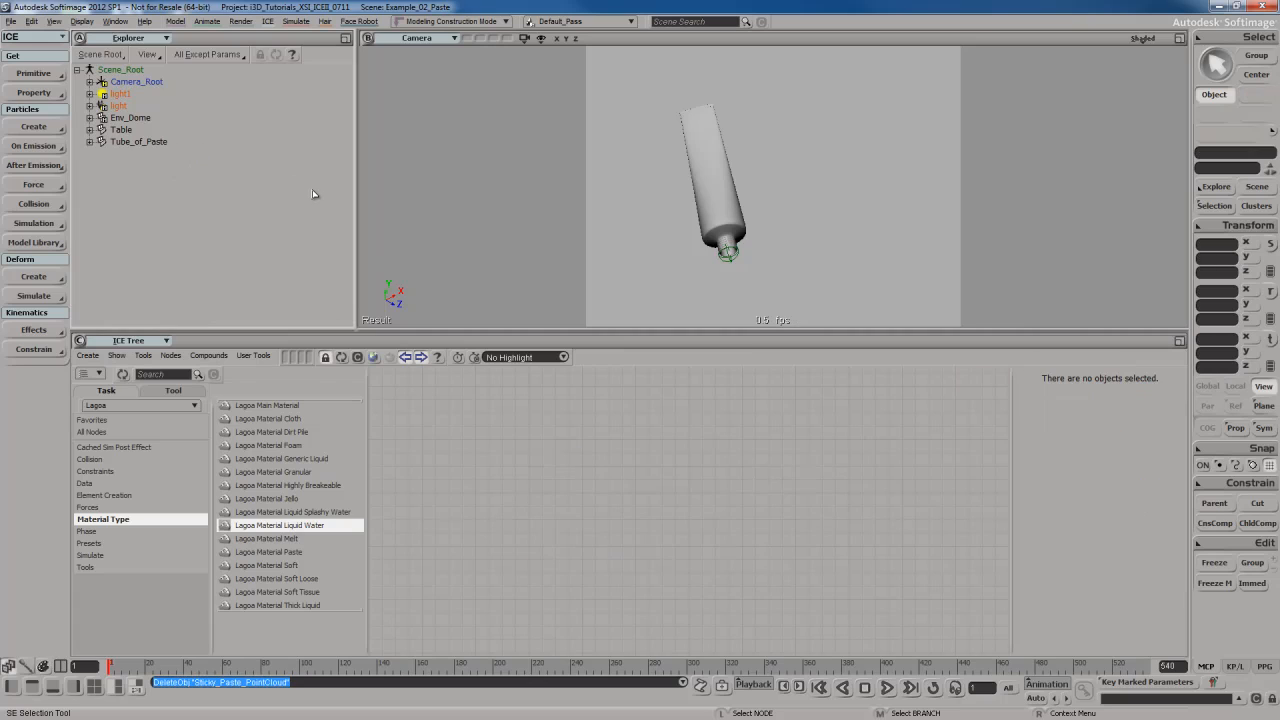
click(733, 260)
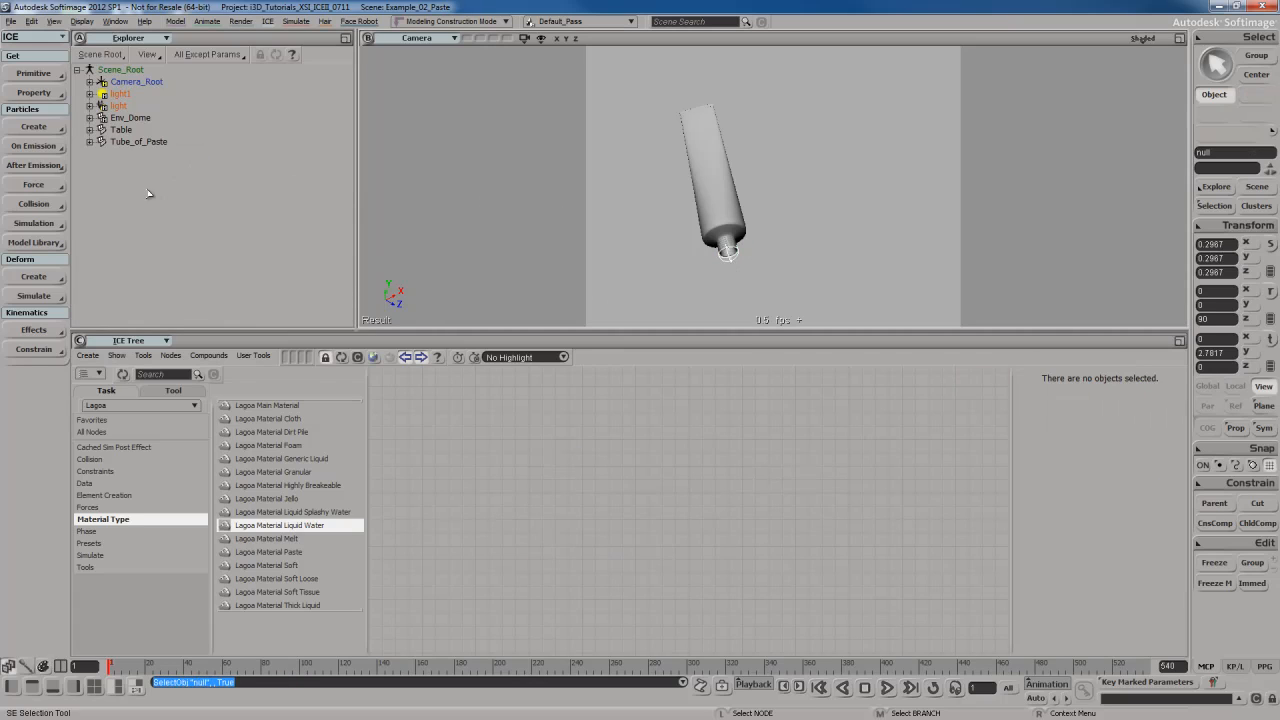
click(34, 127)
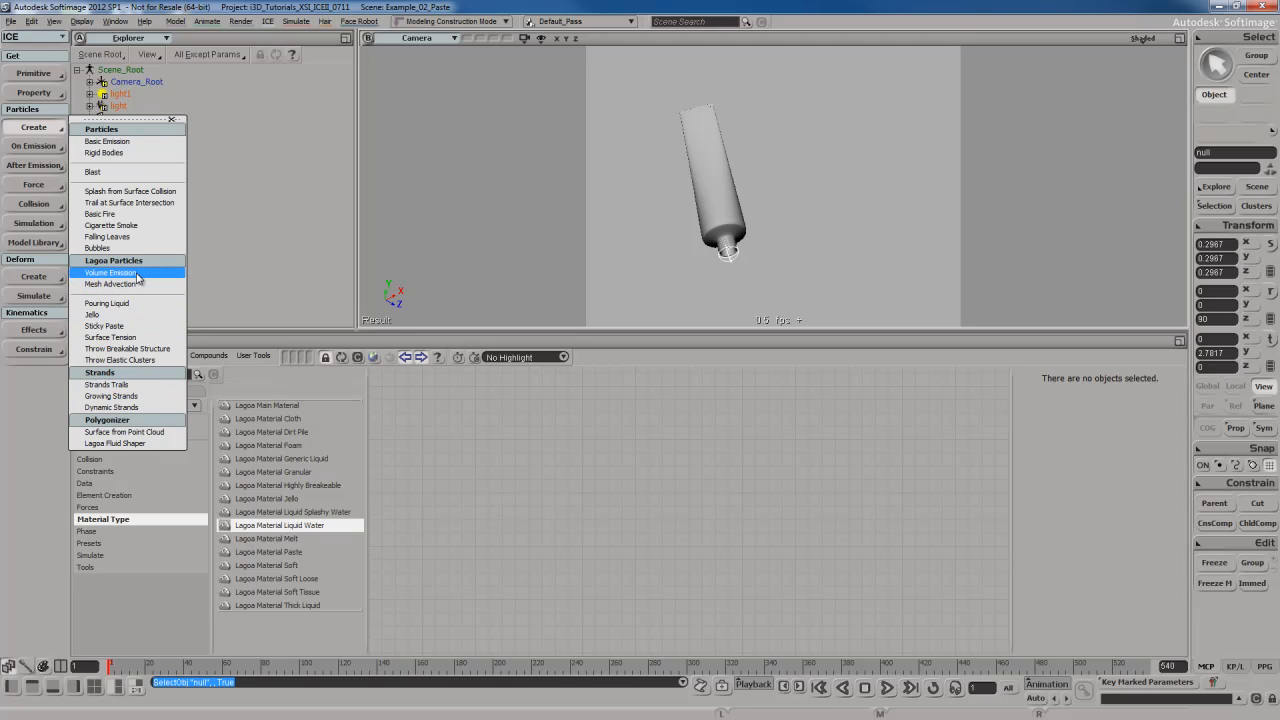
click(110, 272)
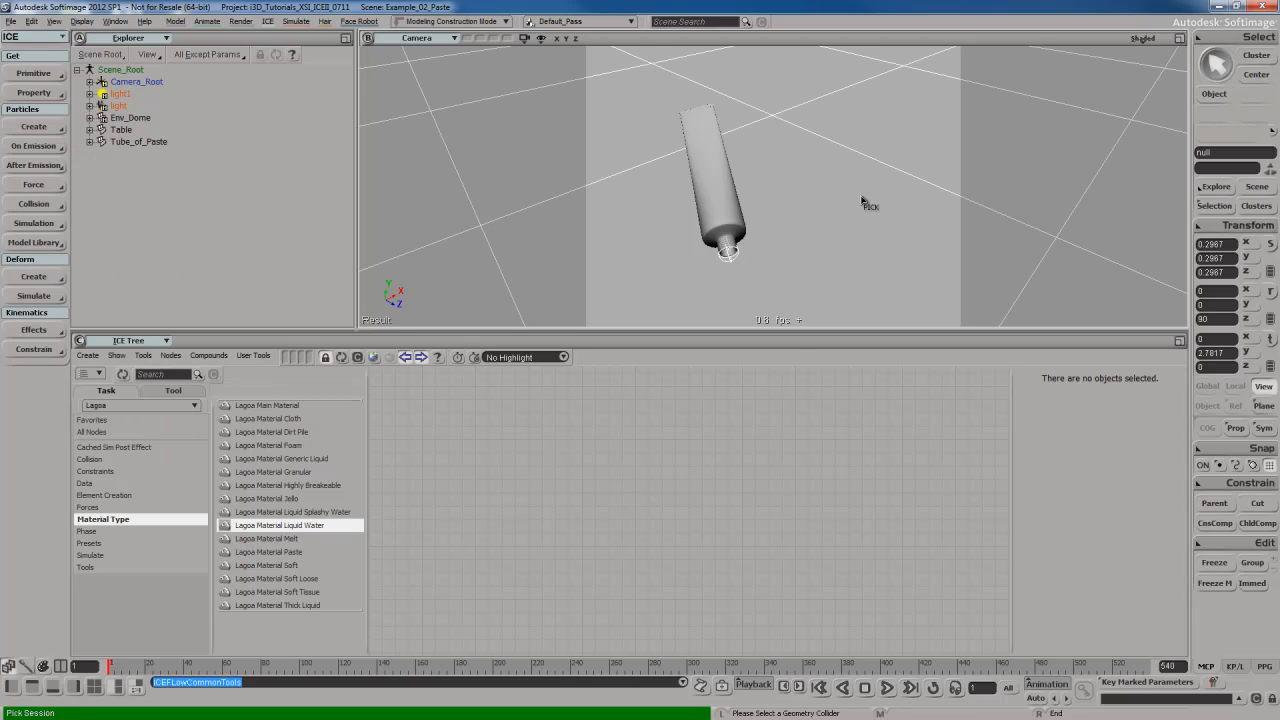
right_click(880, 458)
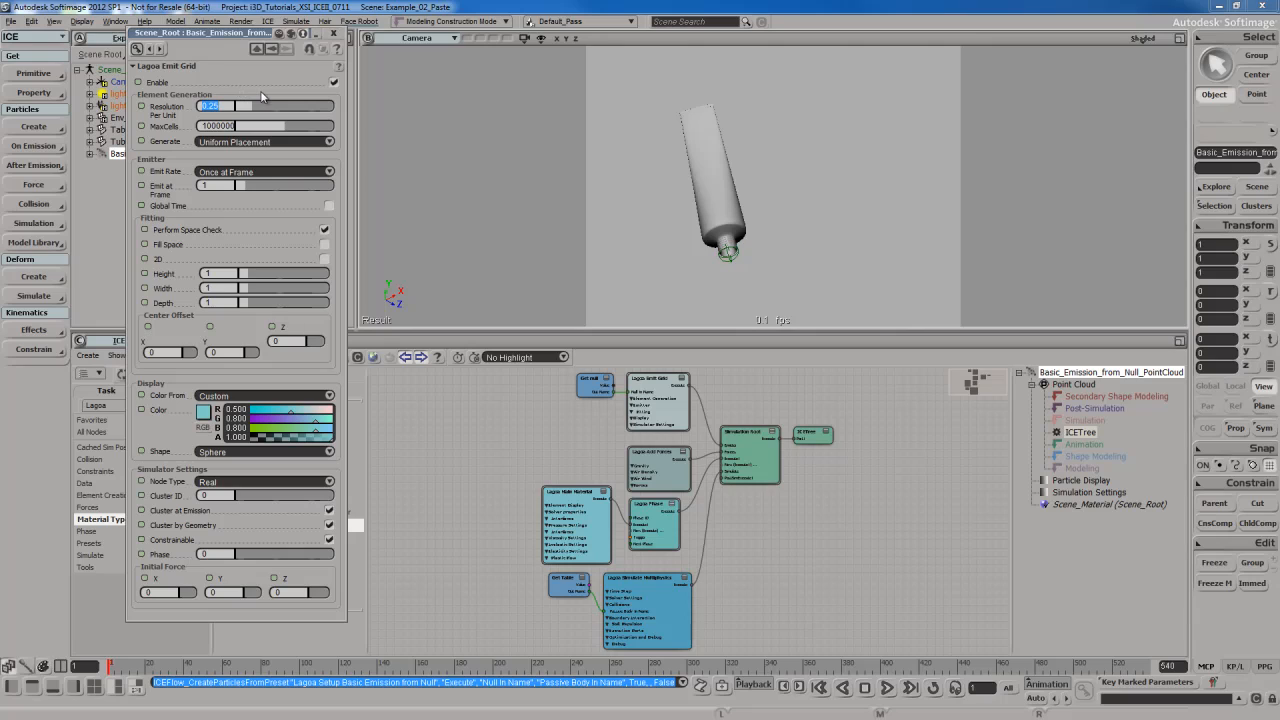
Set the Lagoa Emit Grid's Resolution Per Unit to 0.4, Generate to Hex, and Emit Rate to Every Frame
text(0.4)
key(Return)
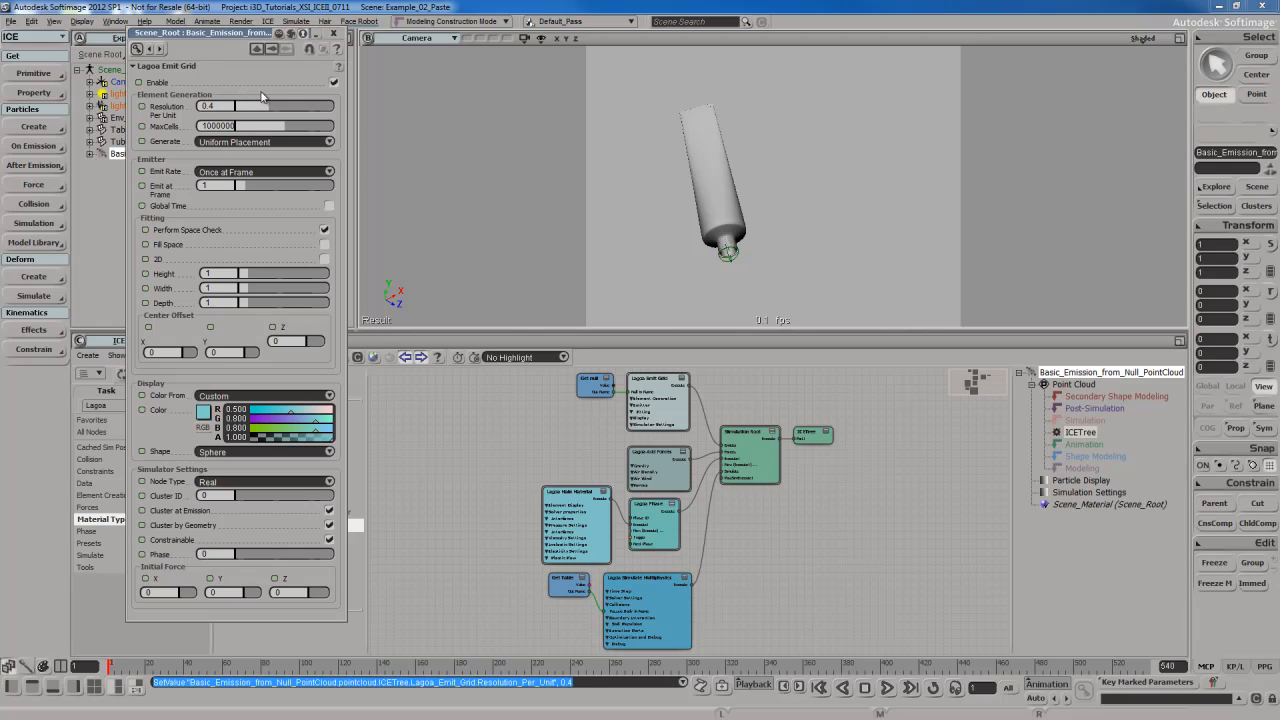
click(268, 141)
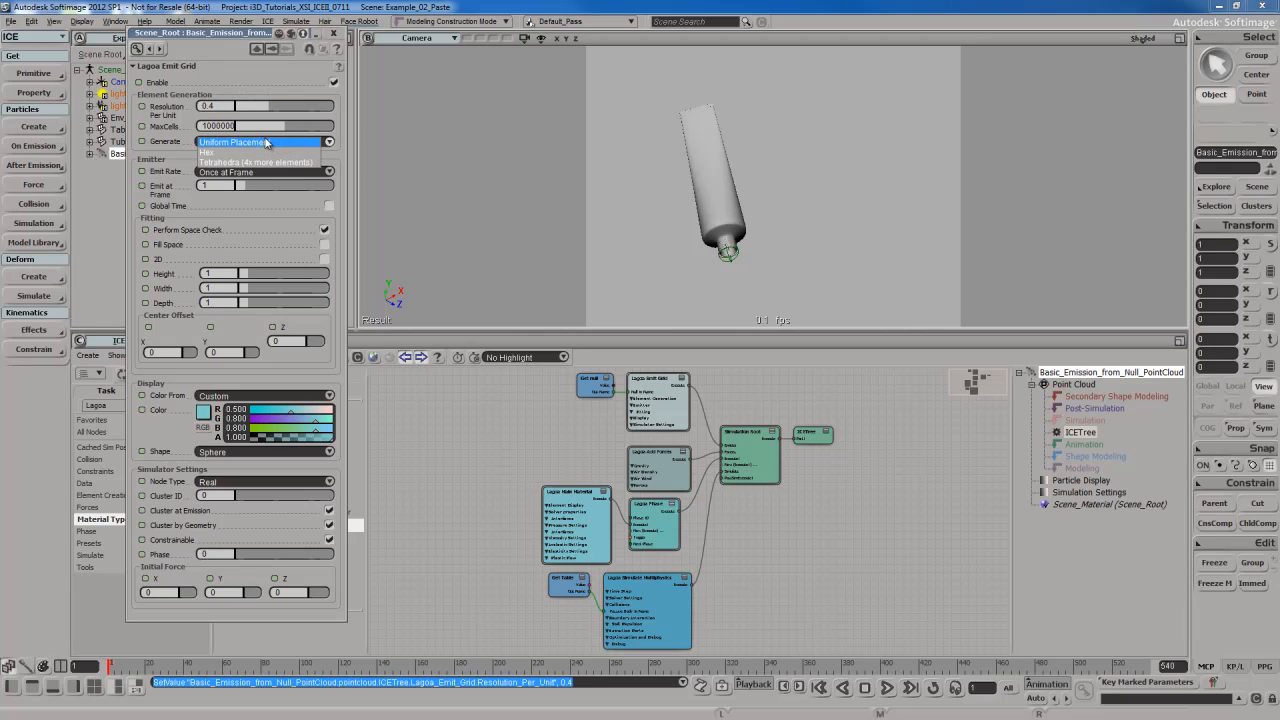
click(258, 152)
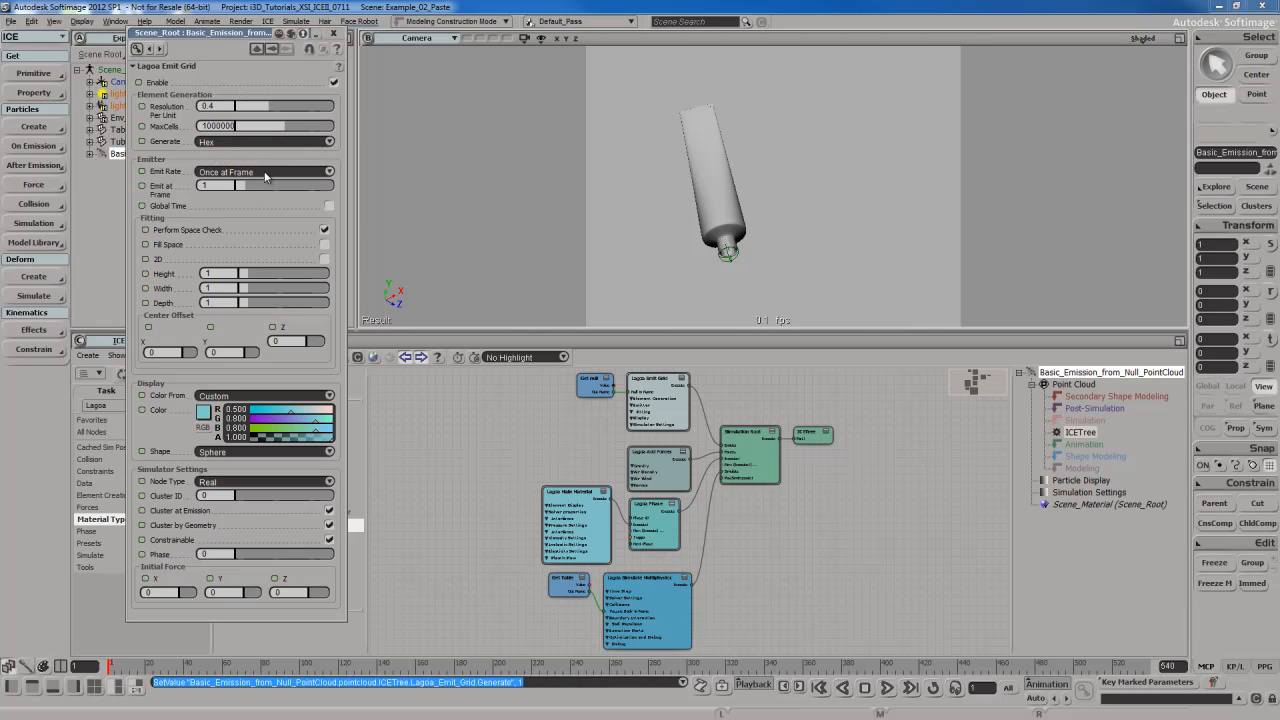
click(266, 173)
click(265, 183)
Disable Air Density in the Lagoa Add Forces node and collapse the Emit Grid properties window
double_click(675, 490)
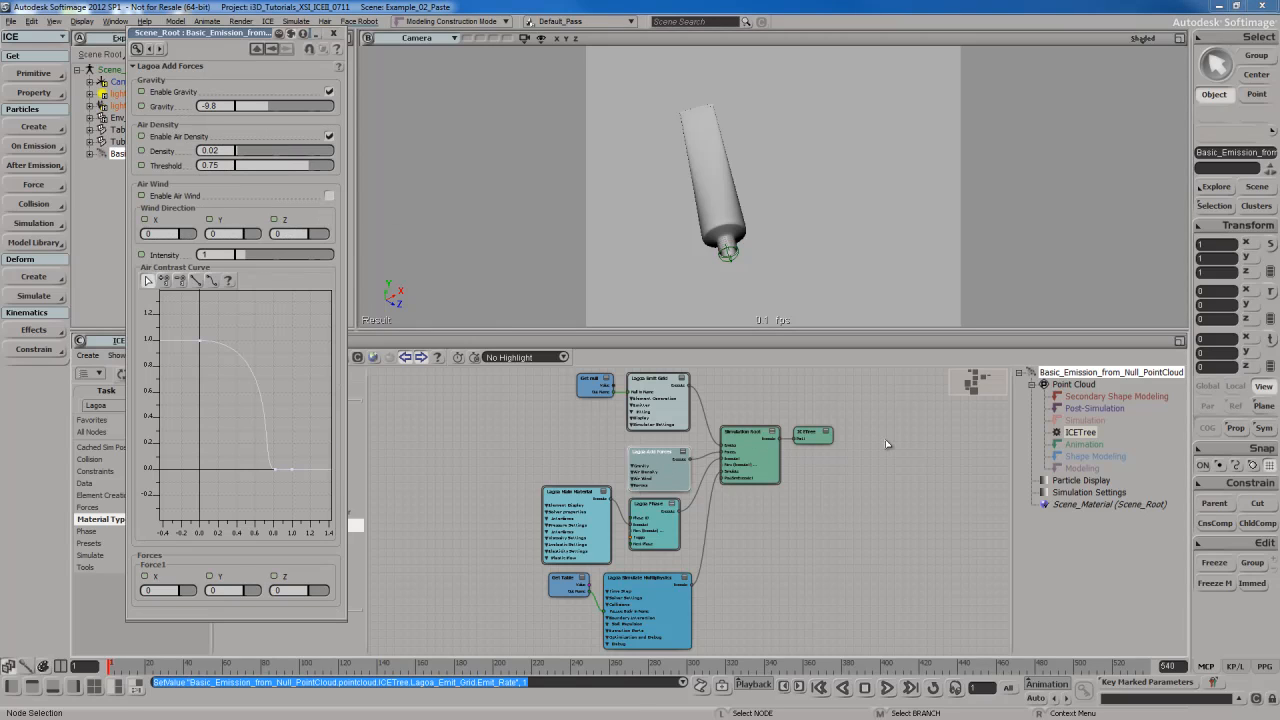
drag(340, 59, 982, 38)
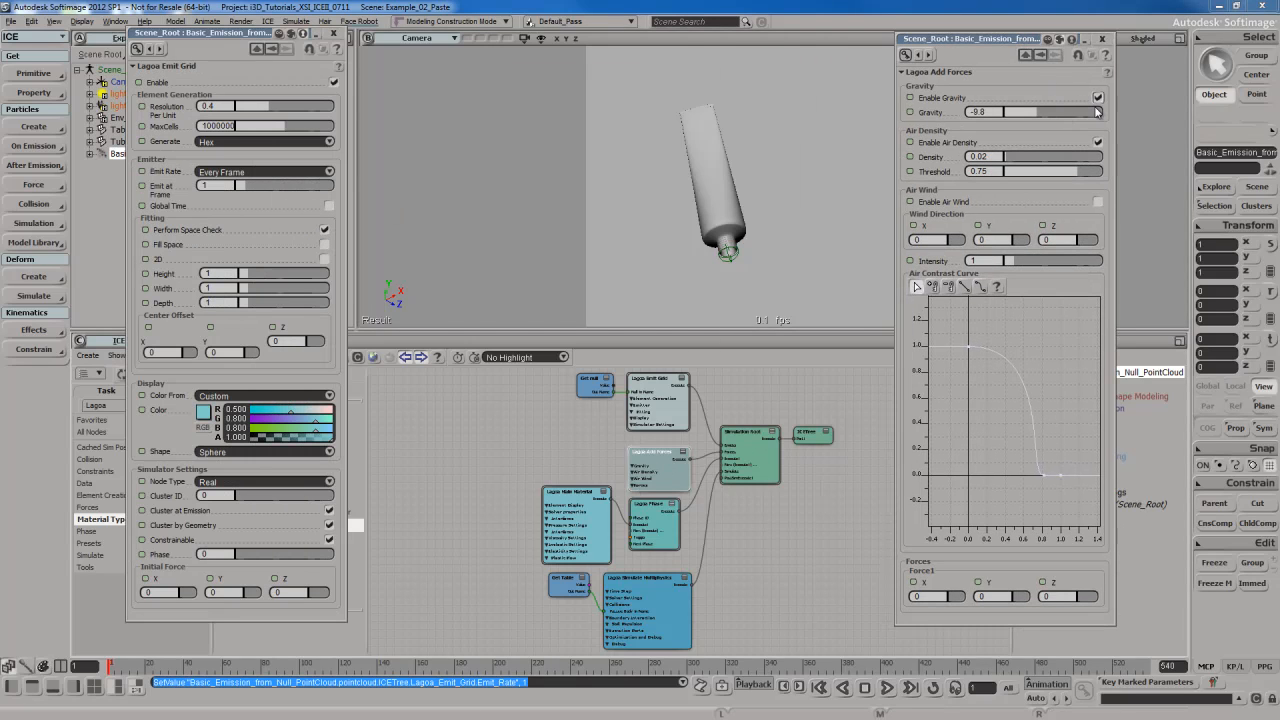
click(1098, 142)
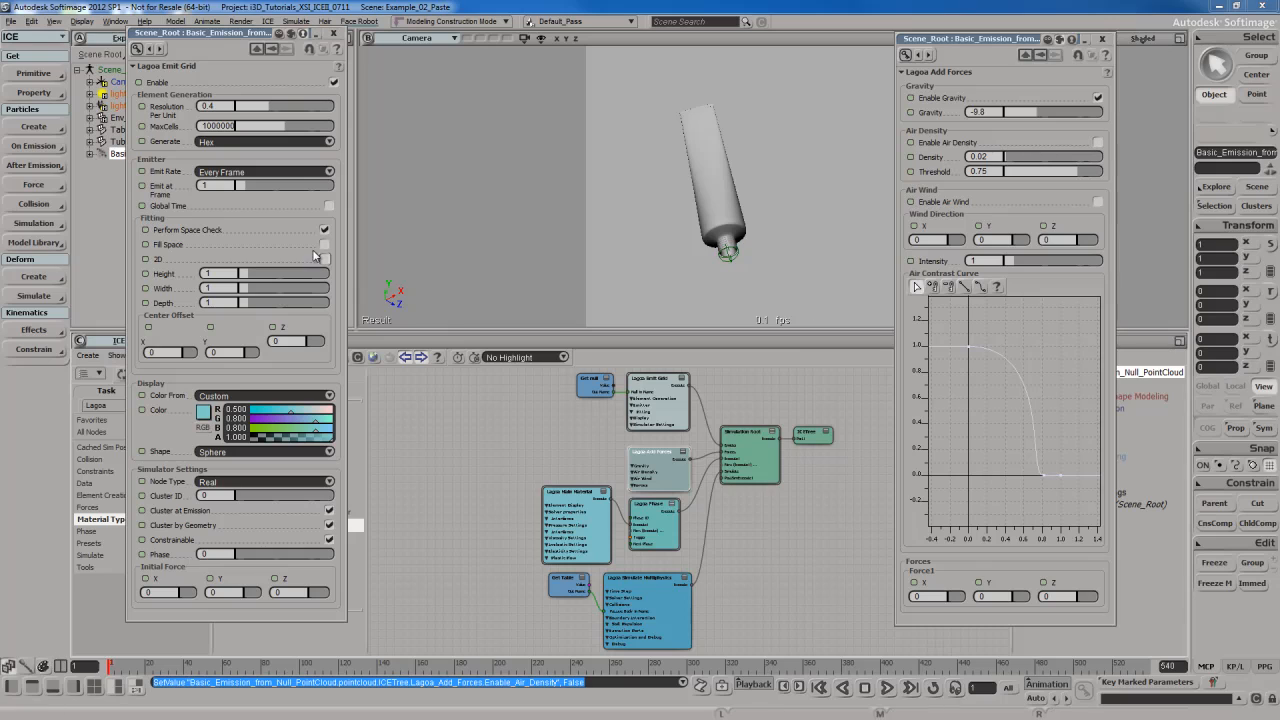
double_click(239, 34)
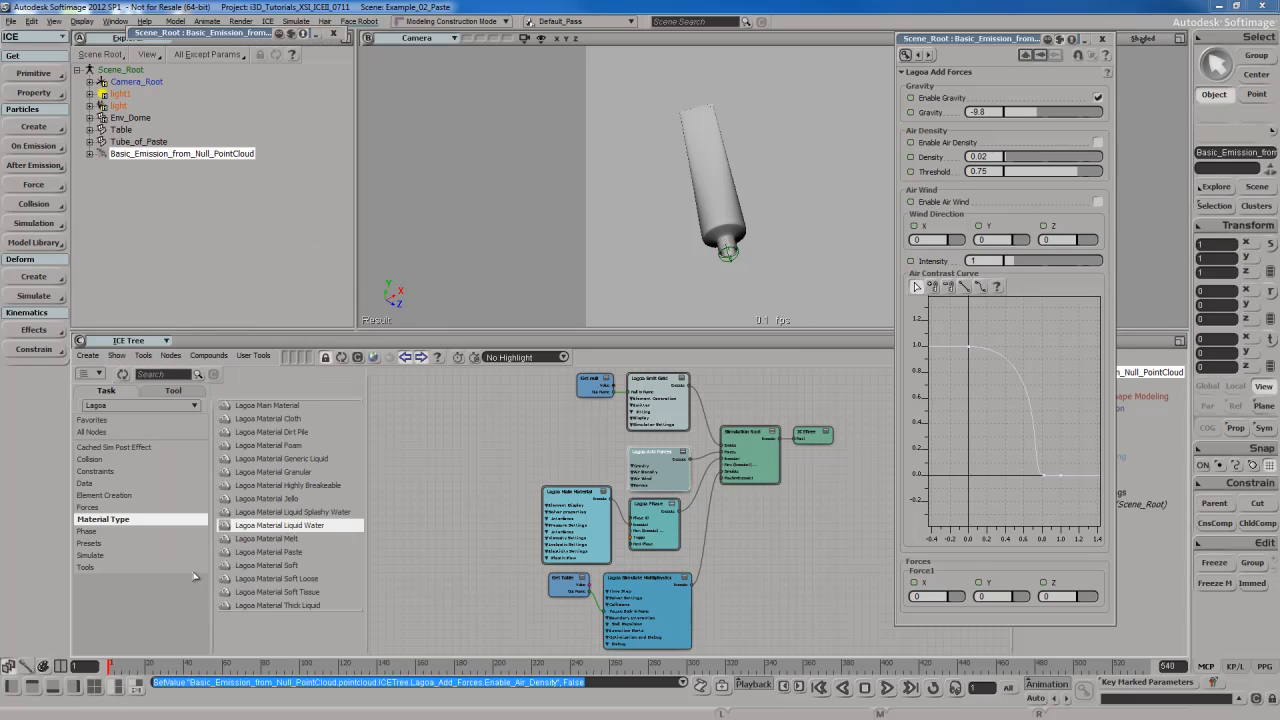
Add a Lagoa Air Density node to the ICE tree and connect it to the Force1 input of Lagoa Add Forces
click(89, 507)
drag(263, 418, 659, 472)
click(757, 494)
click(685, 452)
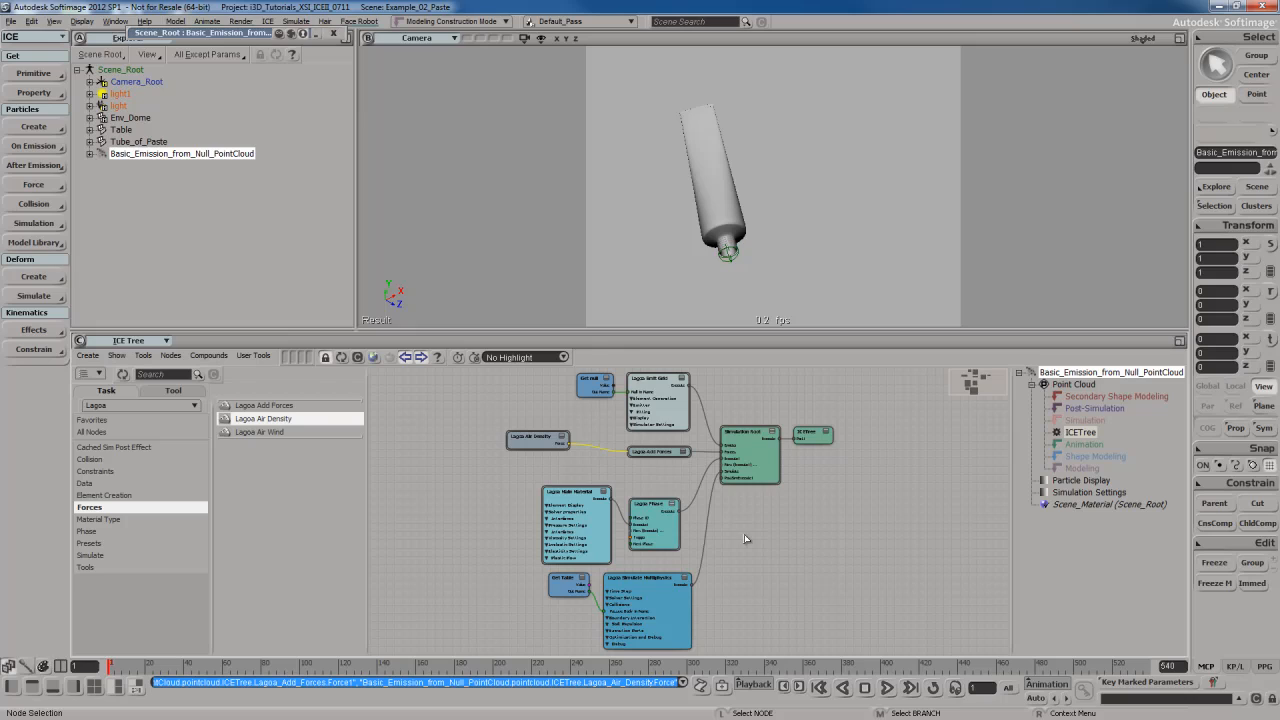
Replace the Lagoa Main Material node with Lagoa Material Paste feeding Lagoa Phase, and open the paste's properties beside the camera view
drag(595, 526, 556, 521)
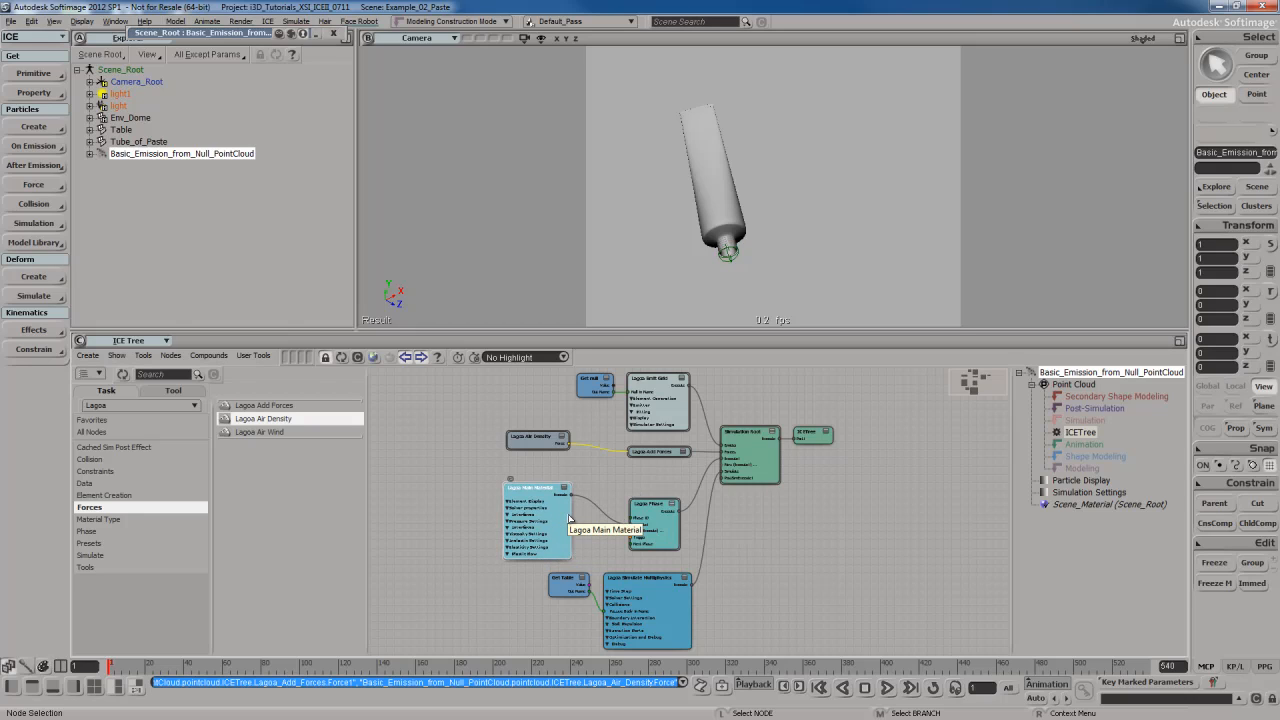
key(Delete)
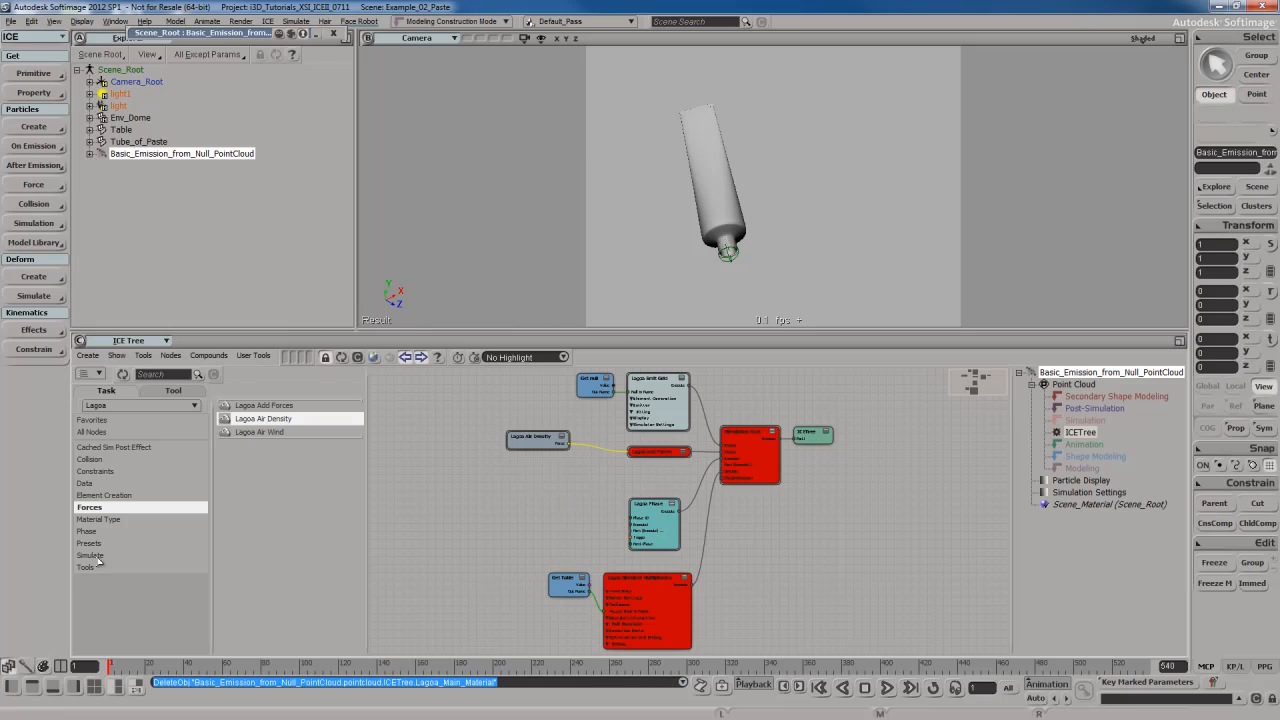
click(97, 519)
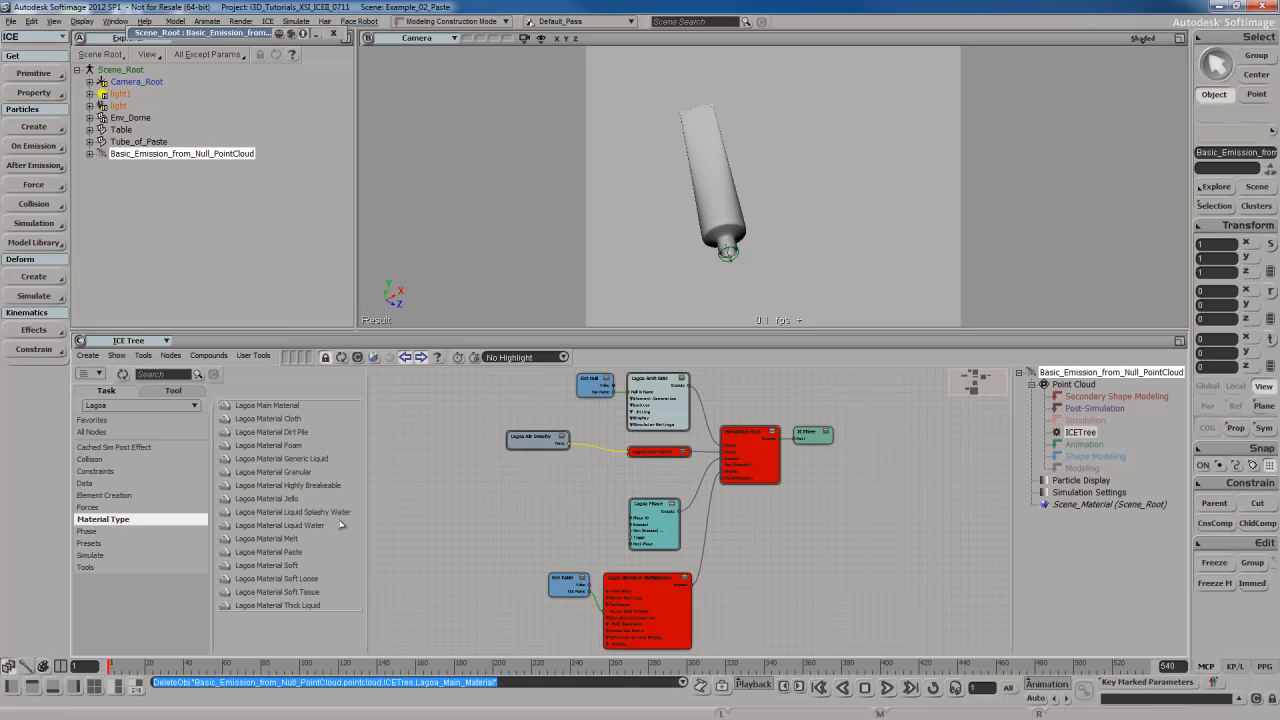
click(273, 553)
drag(258, 555, 673, 524)
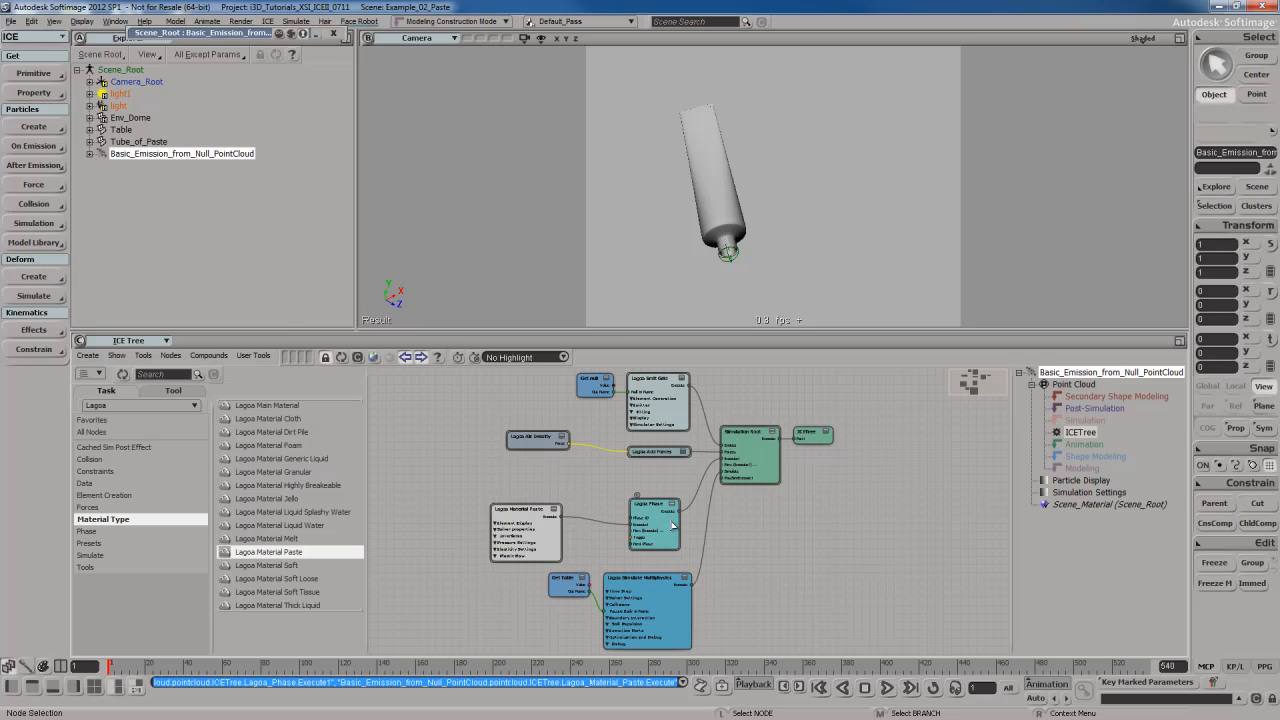
drag(537, 520, 575, 513)
double_click(587, 519)
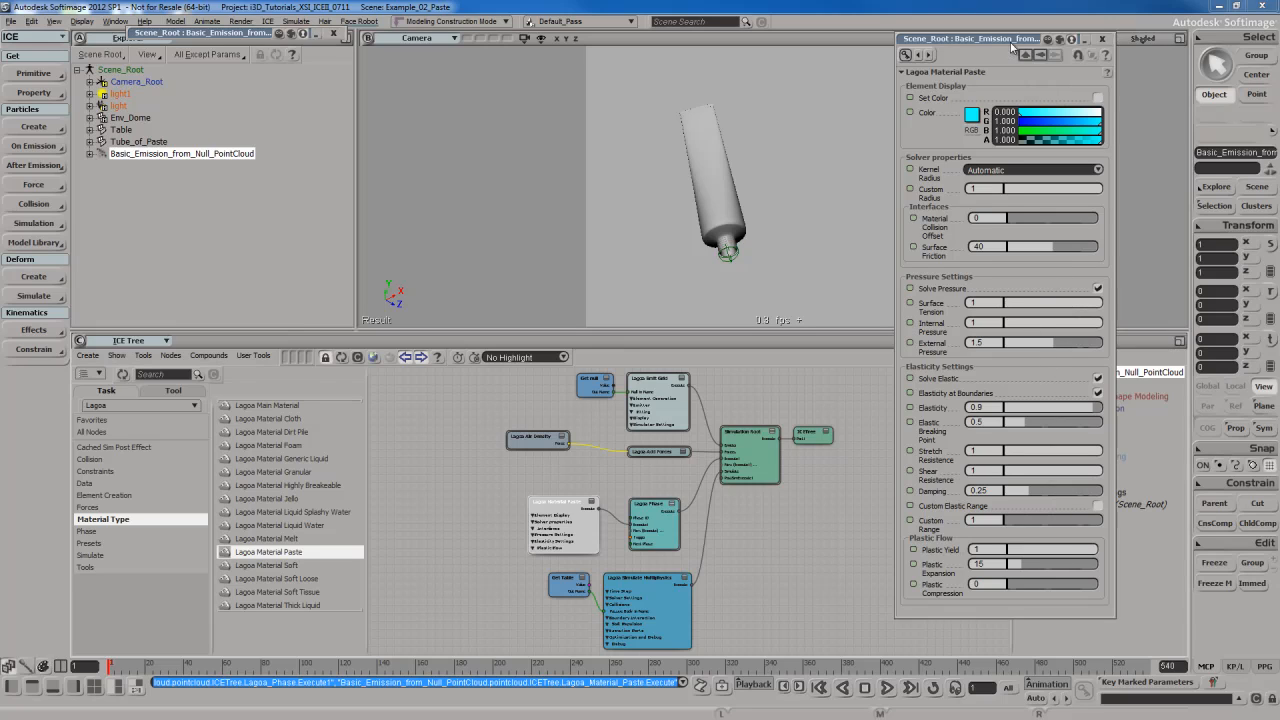
drag(1012, 45, 1100, 46)
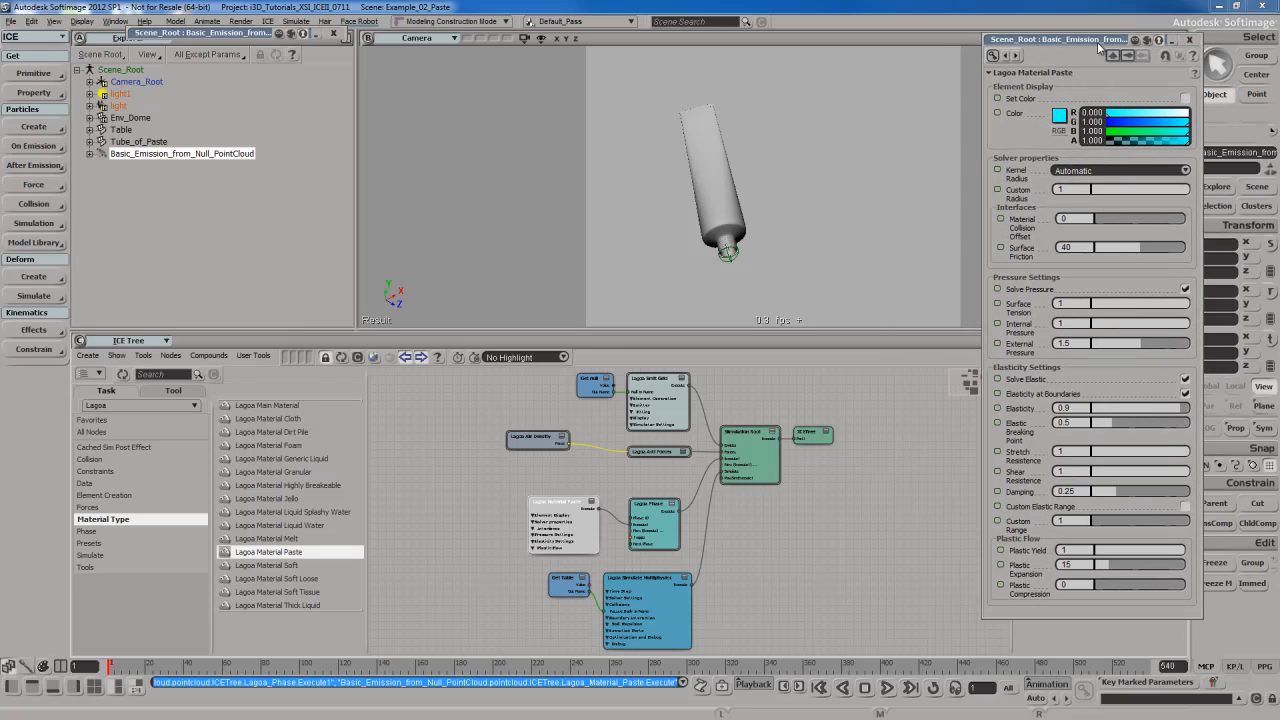
Disable Inelastics and Viscosity in the Lagoa Simulate Multiphysics node and close its properties
double_click(673, 615)
drag(1040, 40, 367, 10)
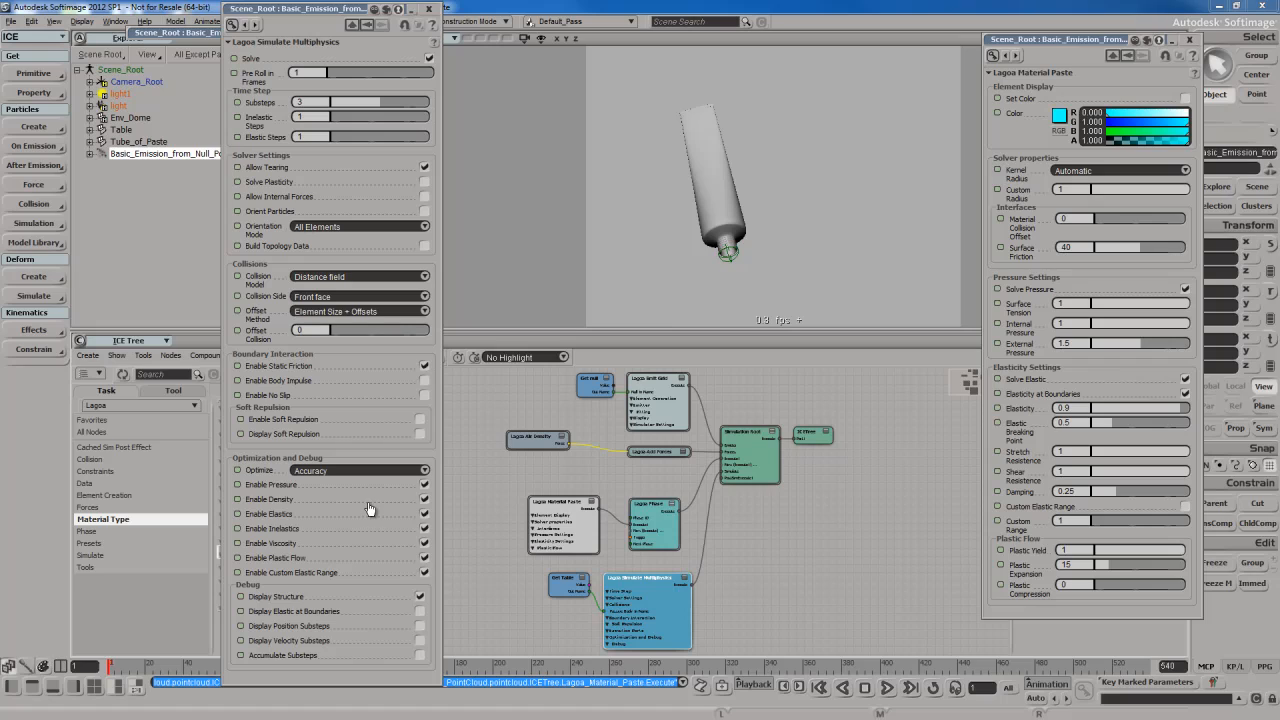
click(425, 528)
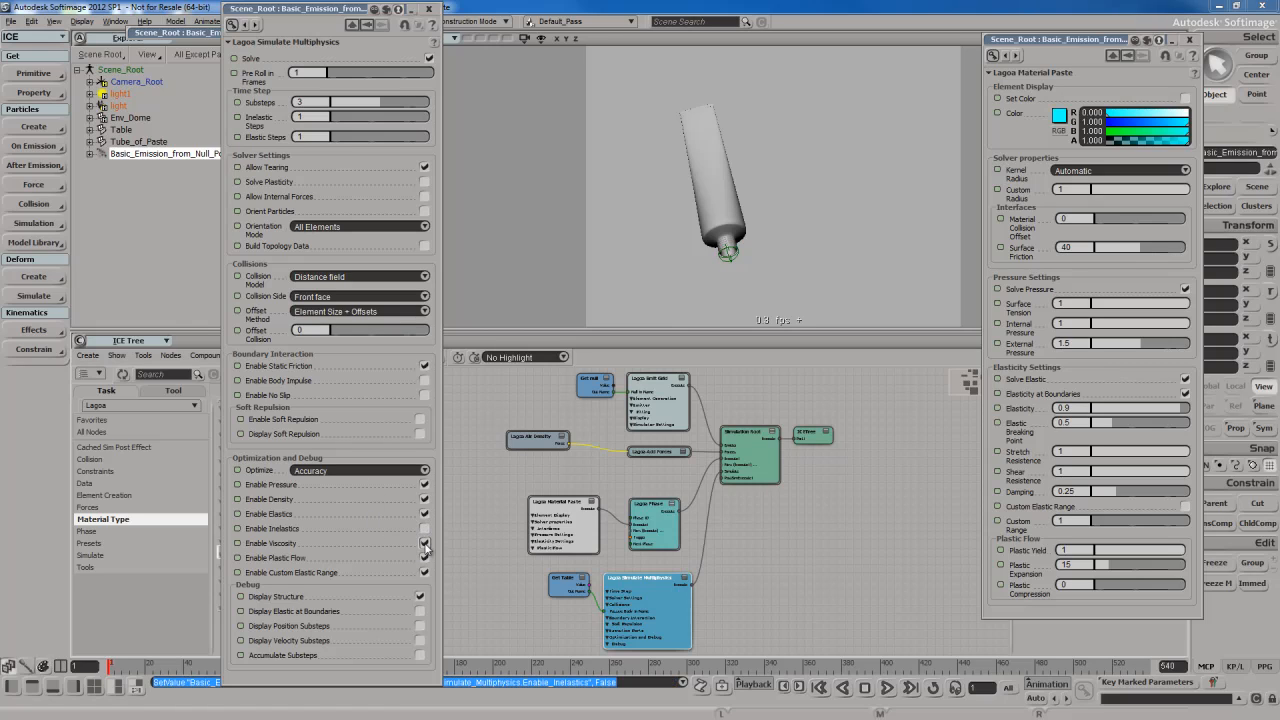
click(425, 543)
click(430, 10)
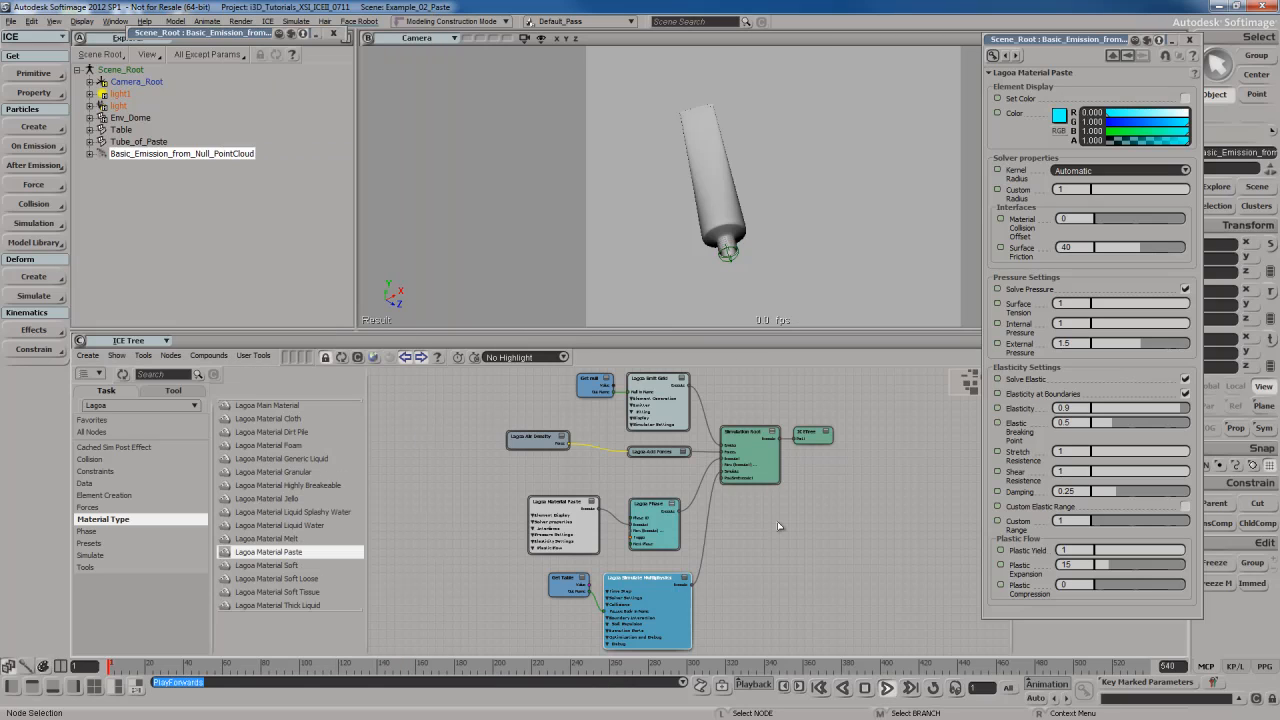
Play the simulation's opening frames, stop, and examine the spacing of the emitted particle clusters up close
key(alt+space)
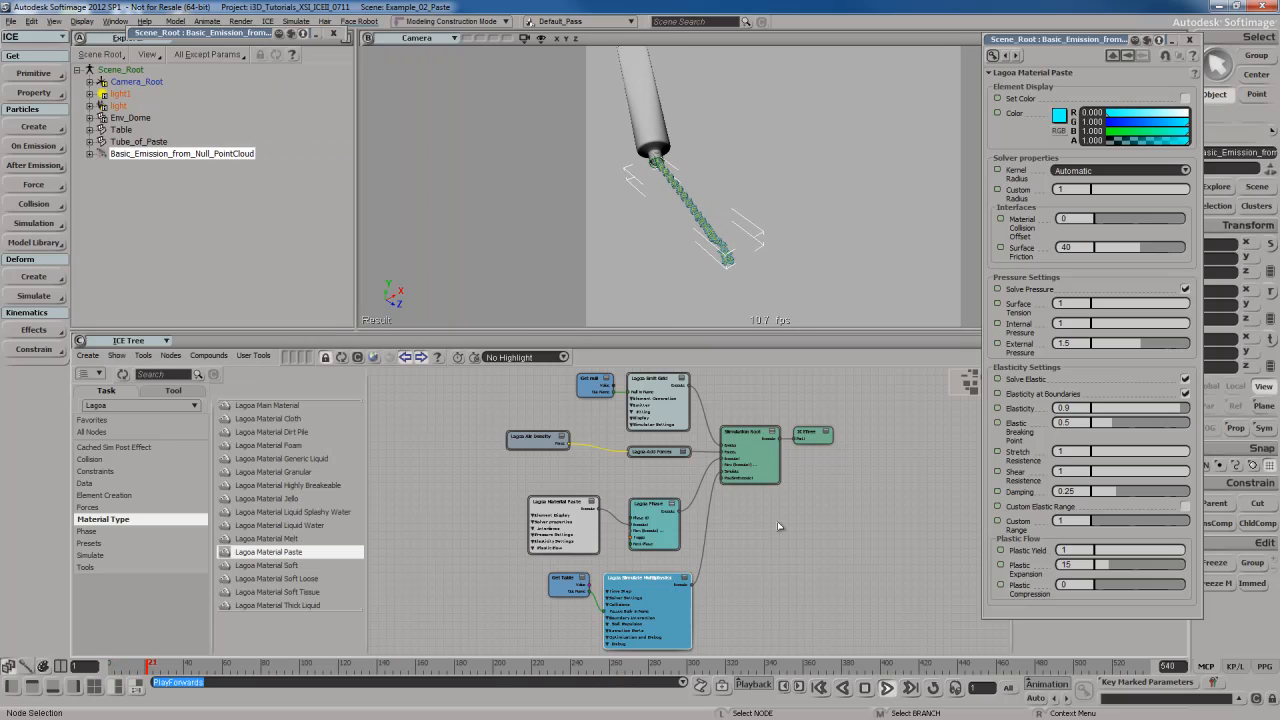
key(s)
right_drag(680, 237, 723, 203)
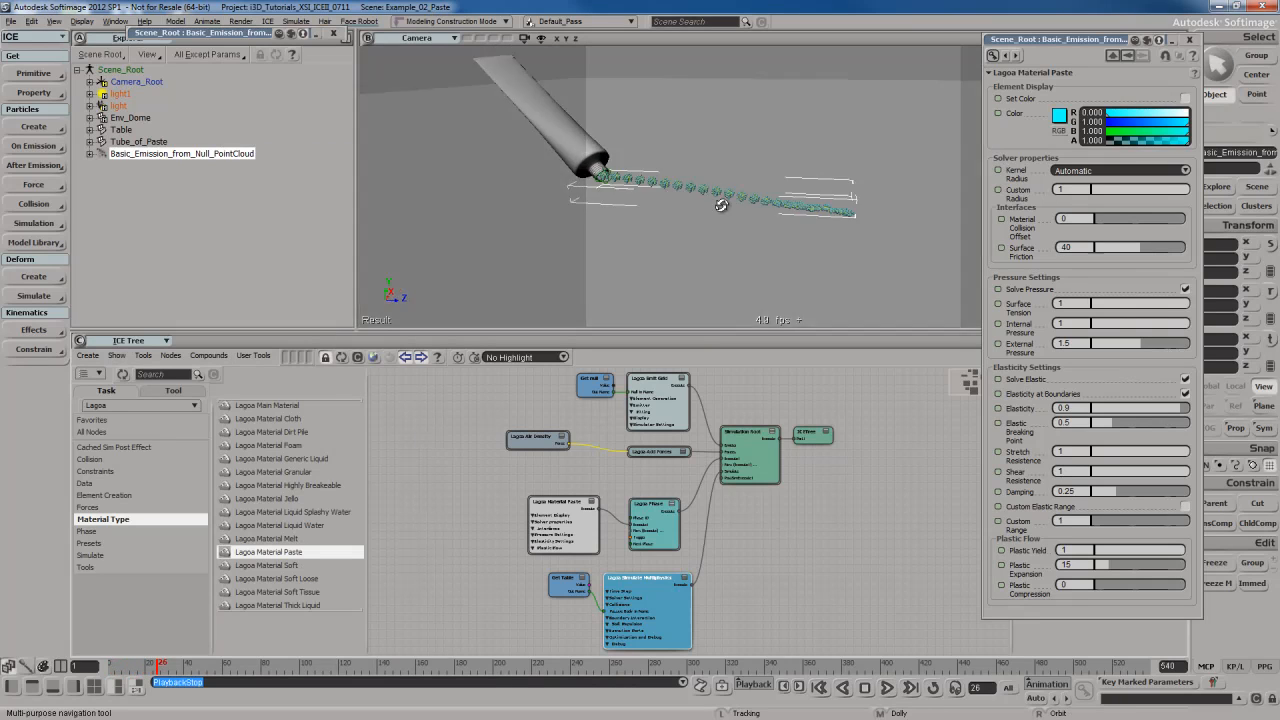
middle_drag(723, 203, 886, 209)
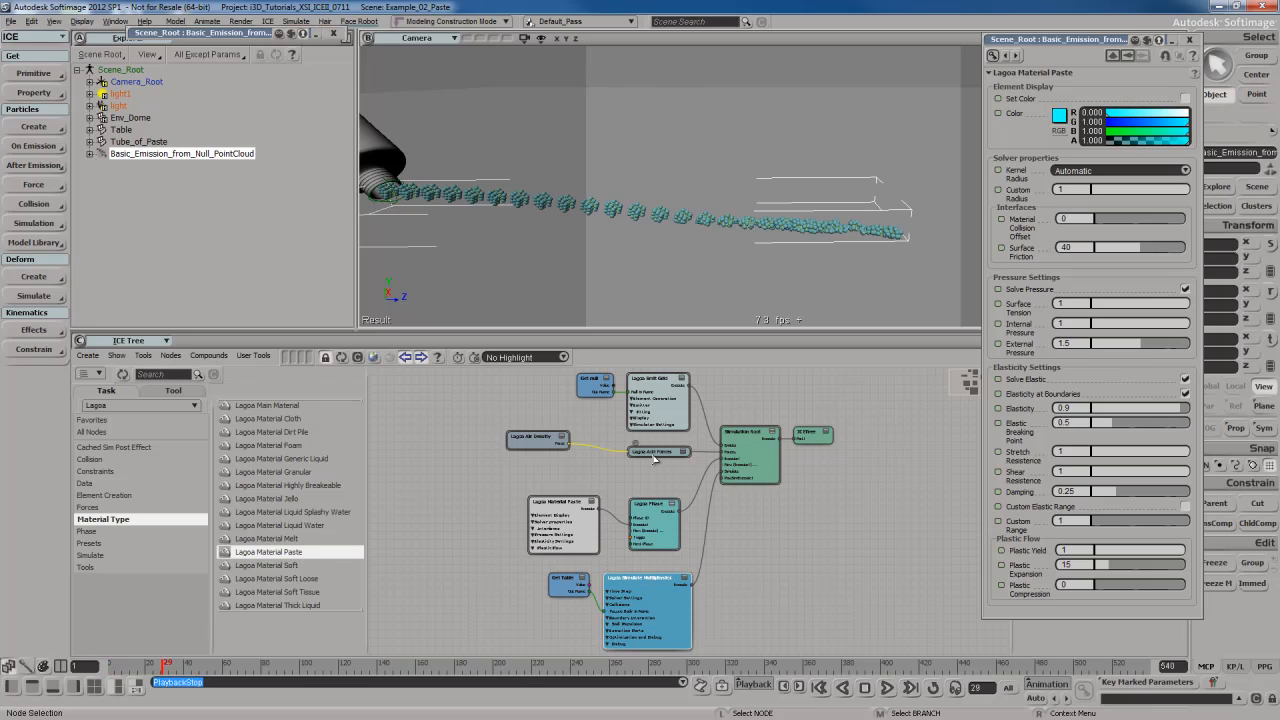
Raise the Lagoa Emit Grid's Resolution Per Unit to 0.5 and close its properties
double_click(657, 390)
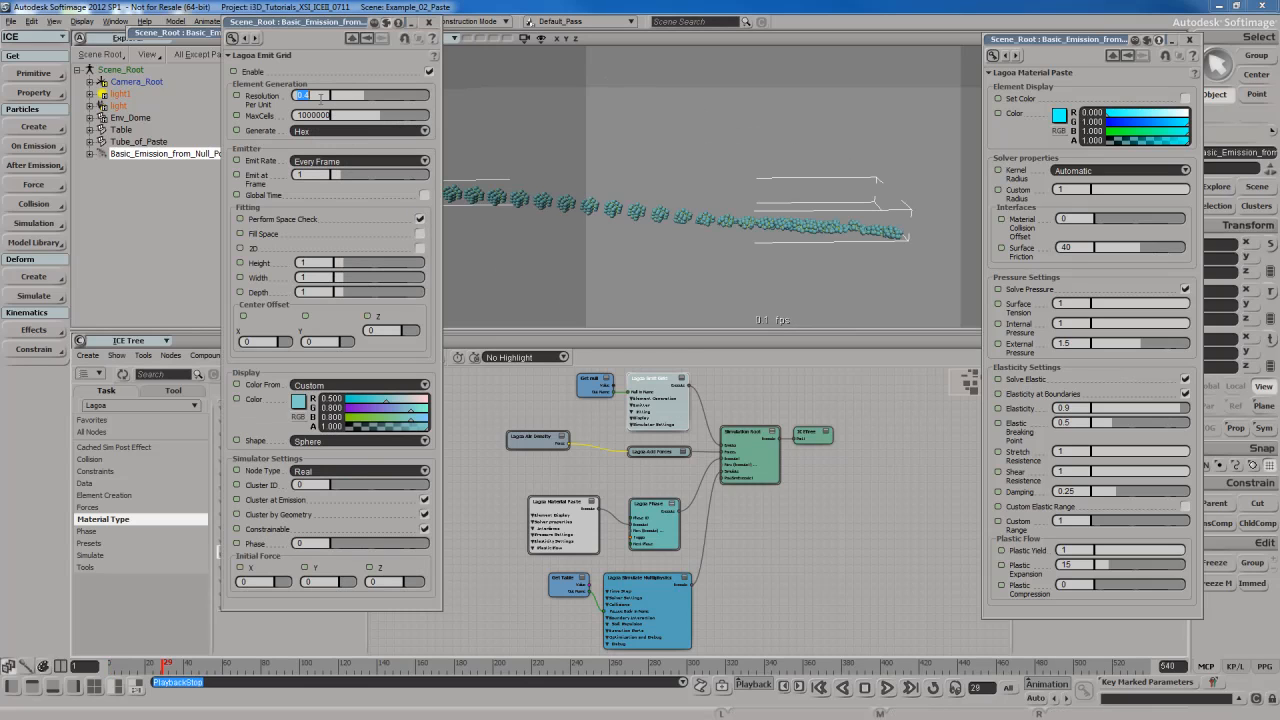
text(0.5)
key(Return)
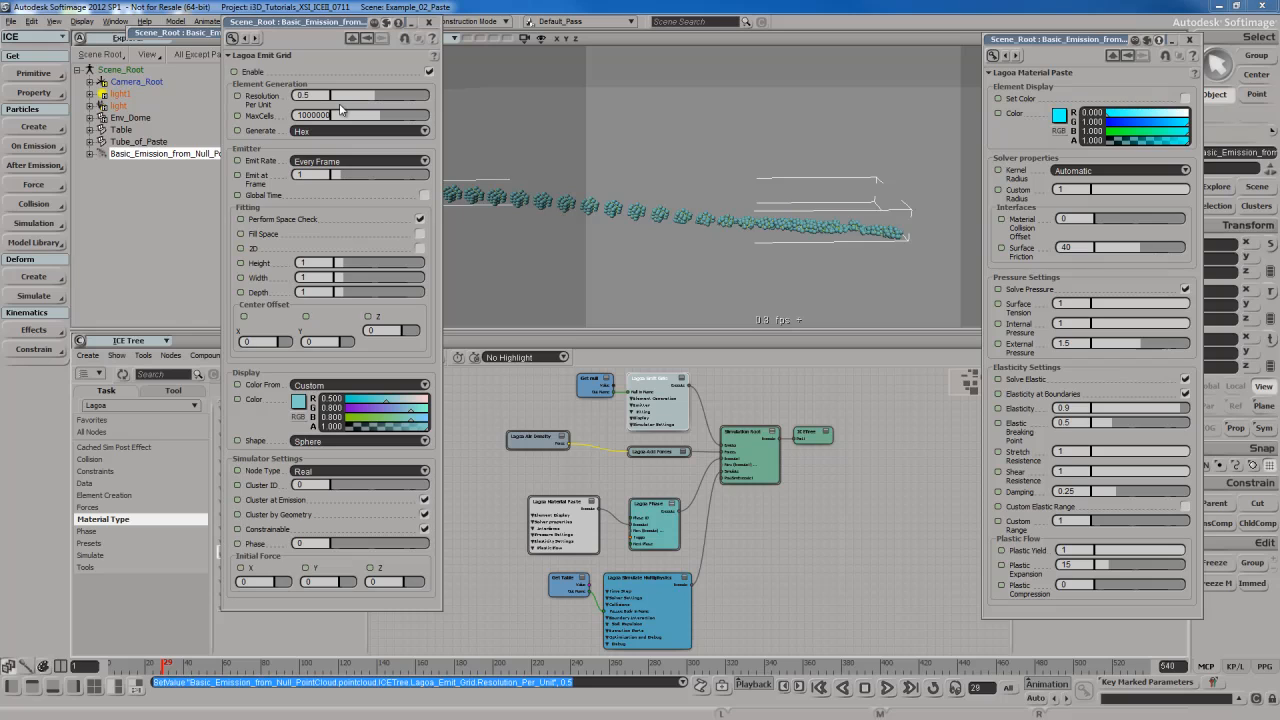
click(430, 22)
Replay the simulation, stop at frame 35, and examine the paste stream from a higher angle
key(alt+period)
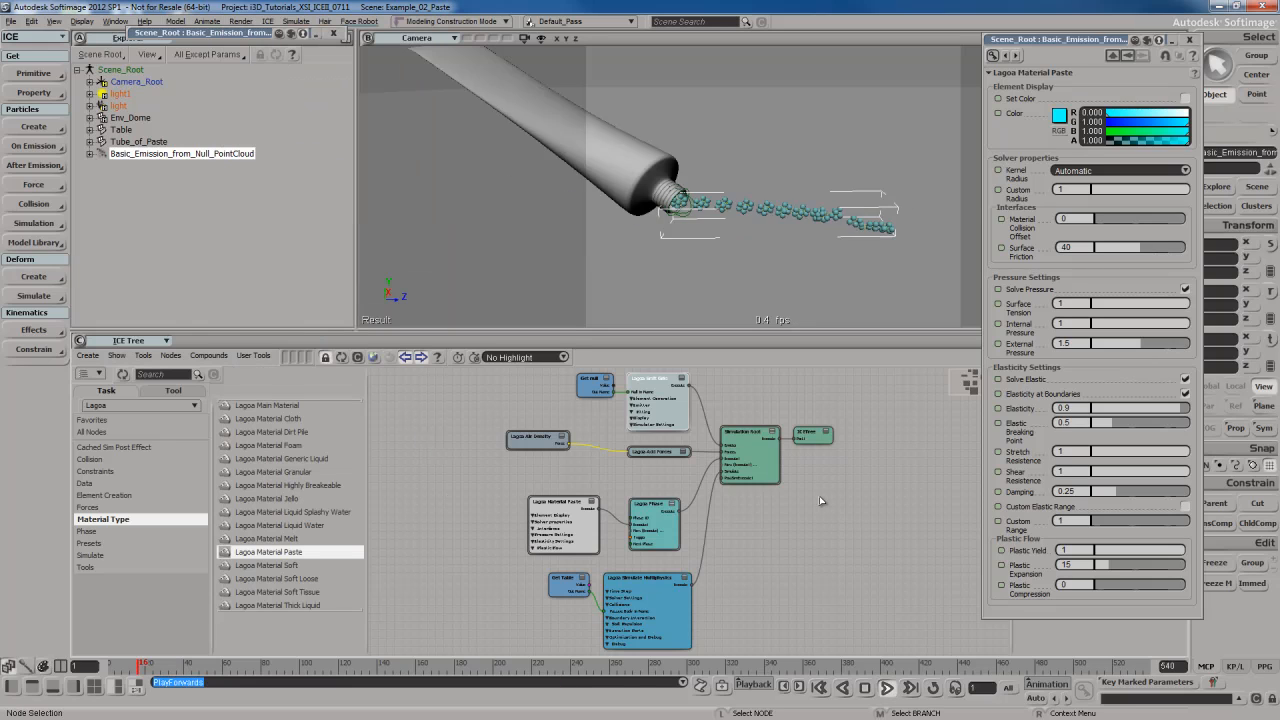
key(Escape)
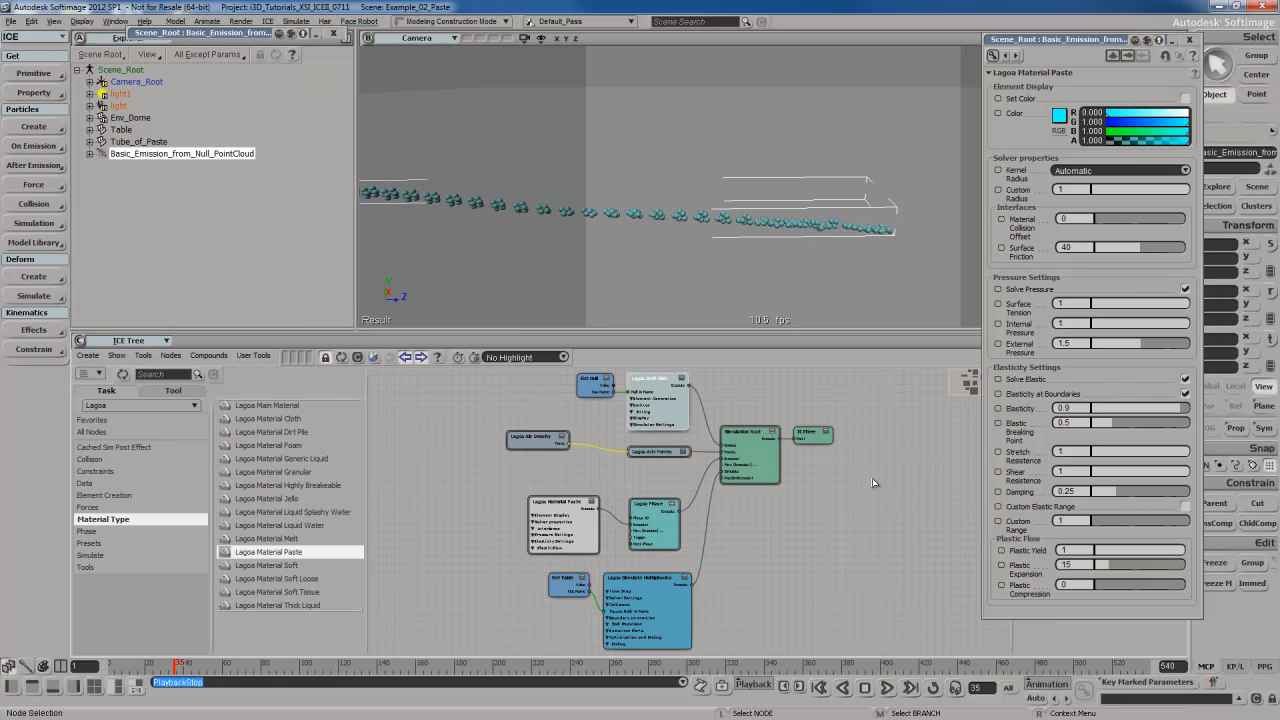
key(s)
right_drag(737, 234, 802, 250)
Reopen the Lagoa Emit Grid properties, close those of Lagoa Material Paste, and keyframe the emitter's Enable parameter on at frame 1
double_click(679, 410)
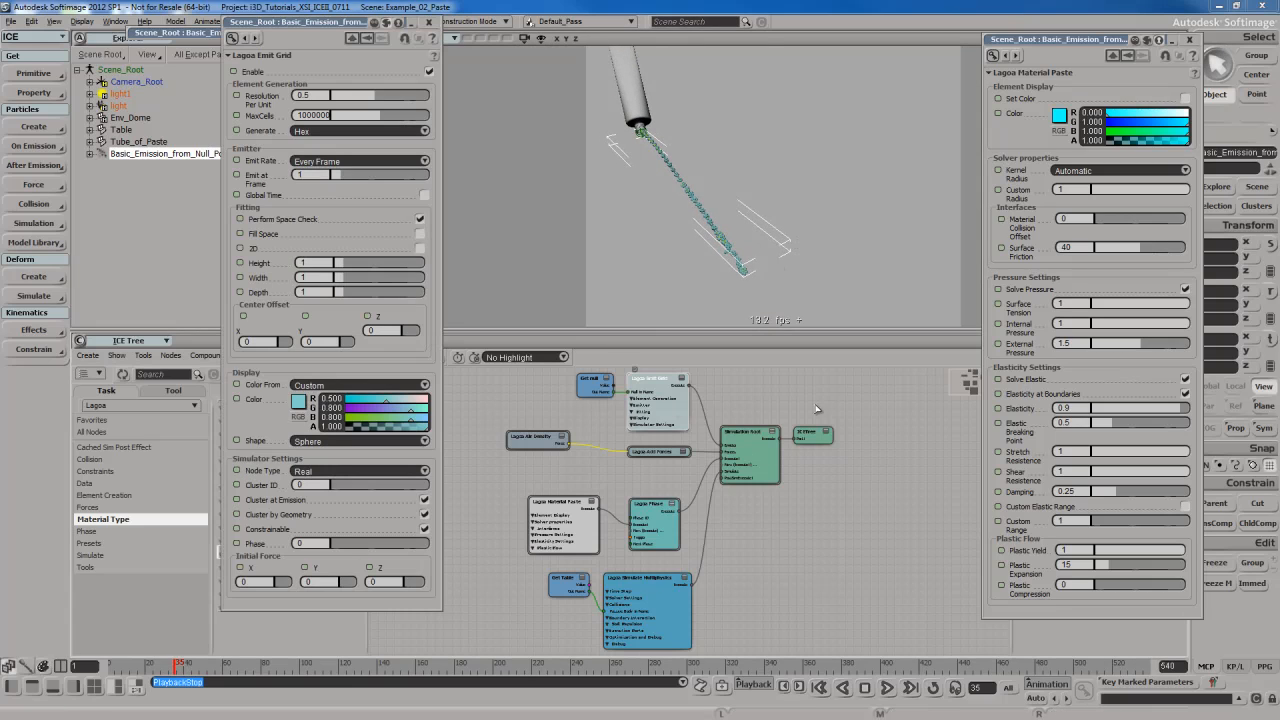
click(1189, 40)
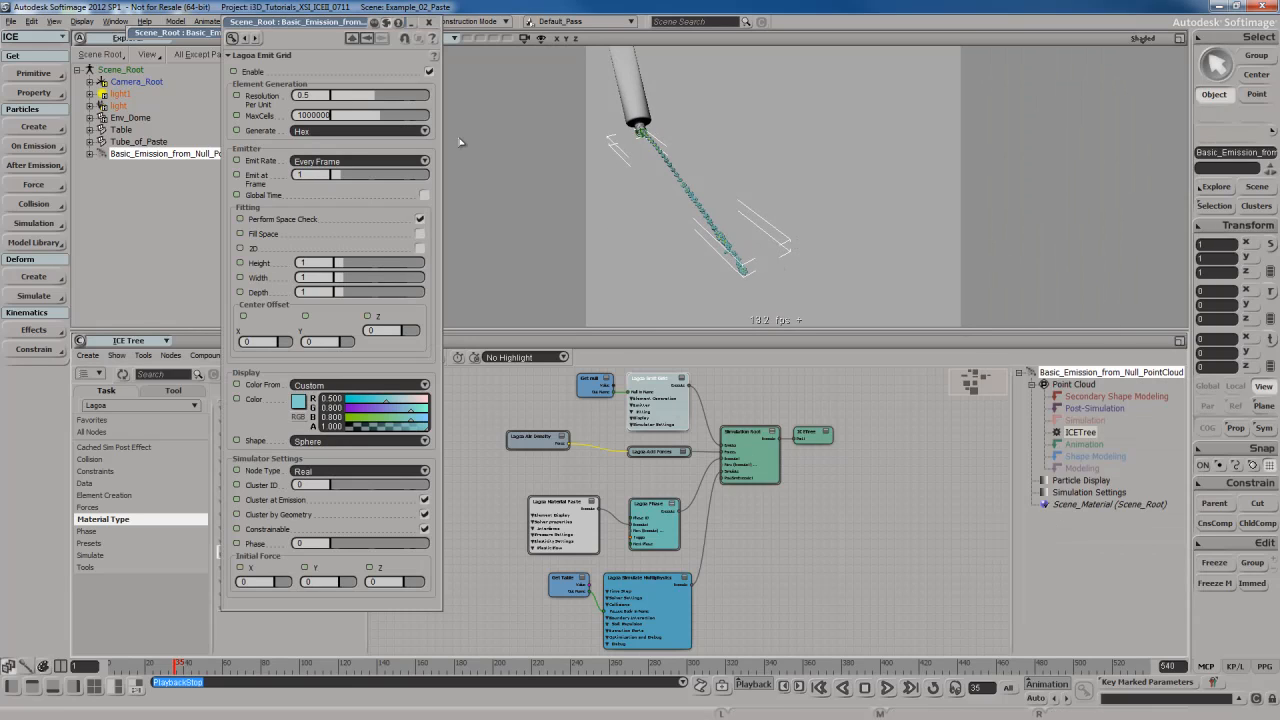
drag(304, 24, 232, 27)
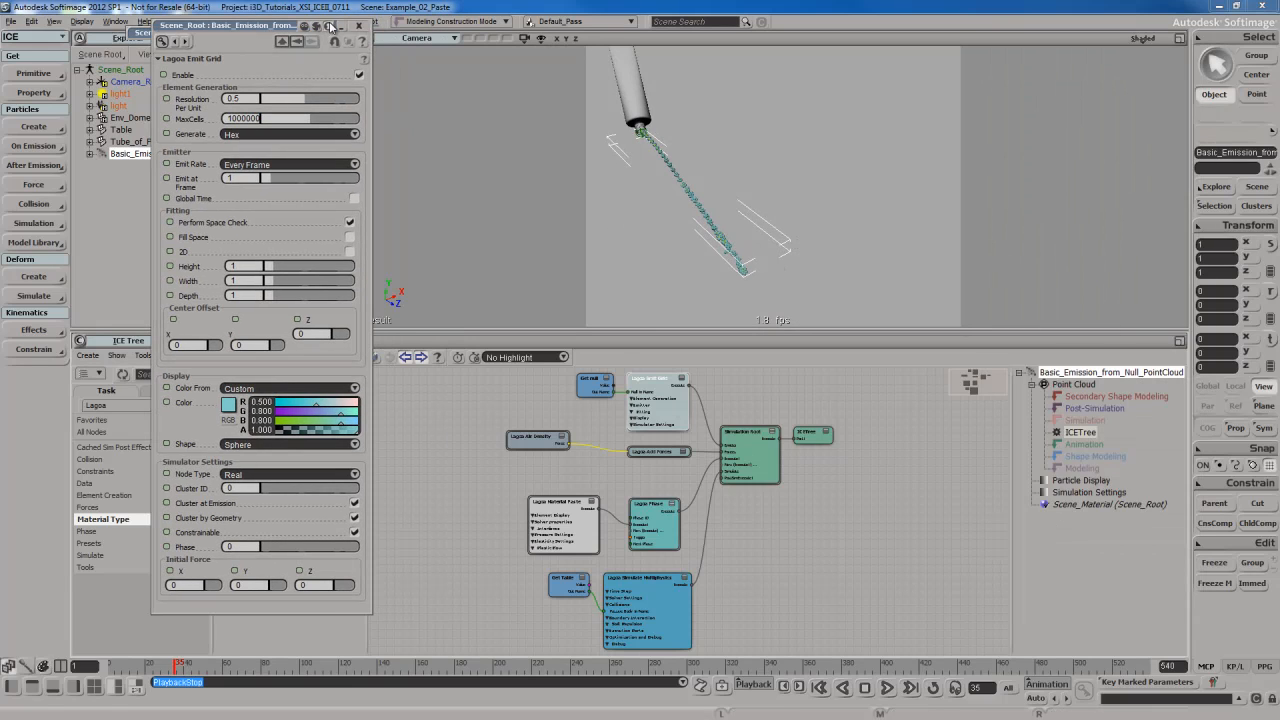
right_drag(656, 158, 733, 229)
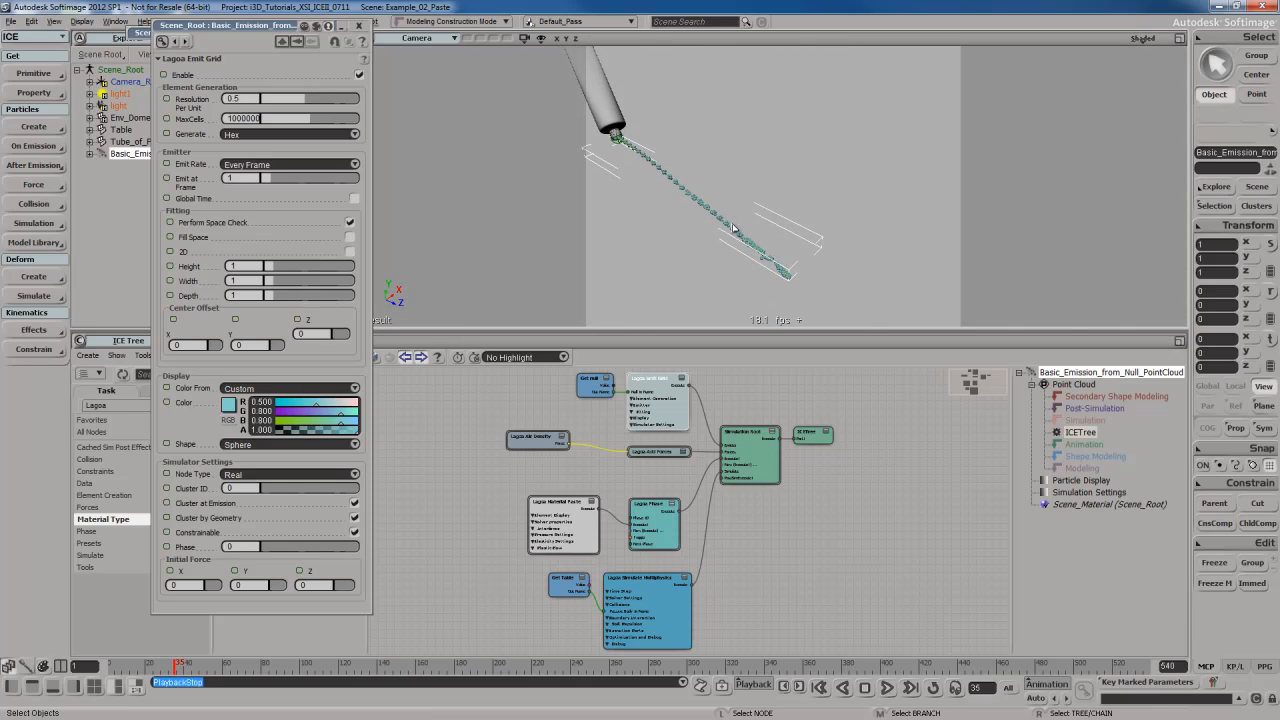
key(shift+comma)
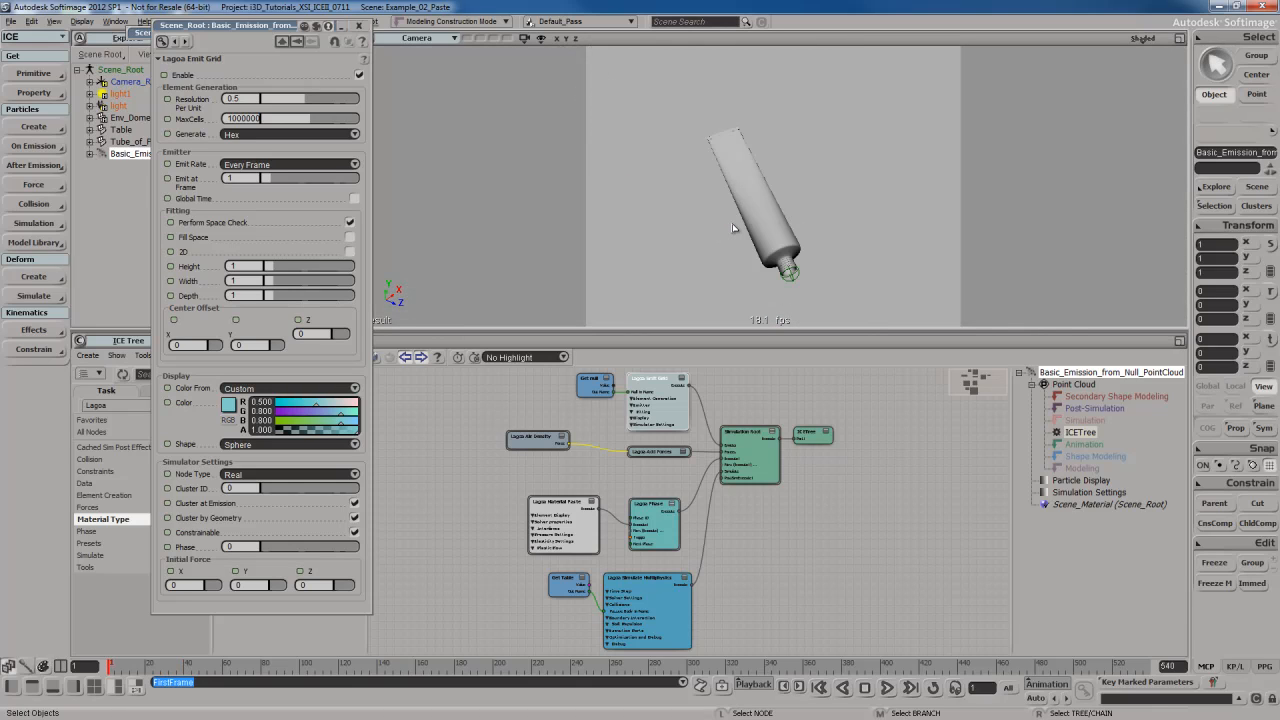
click(164, 75)
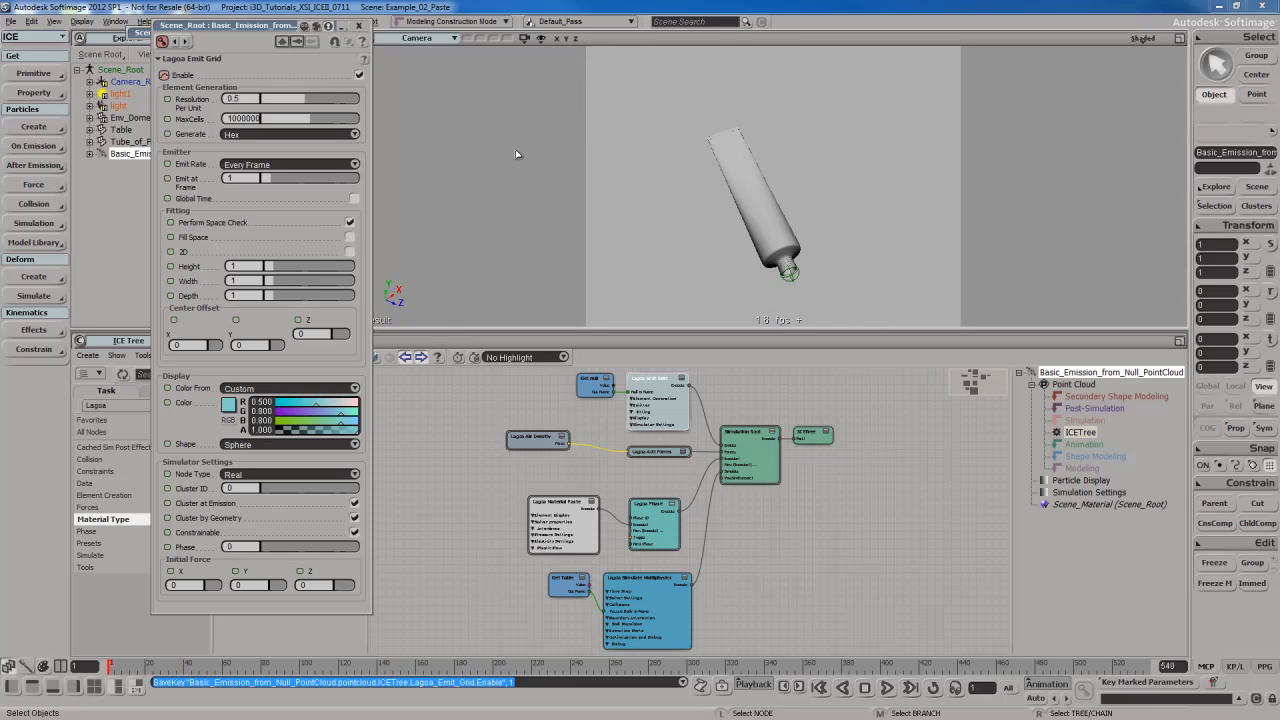
Play the simulation, stop at frame 95, and keyframe the Lagoa Emit Grid's Enable parameter off there
key(alt+period)
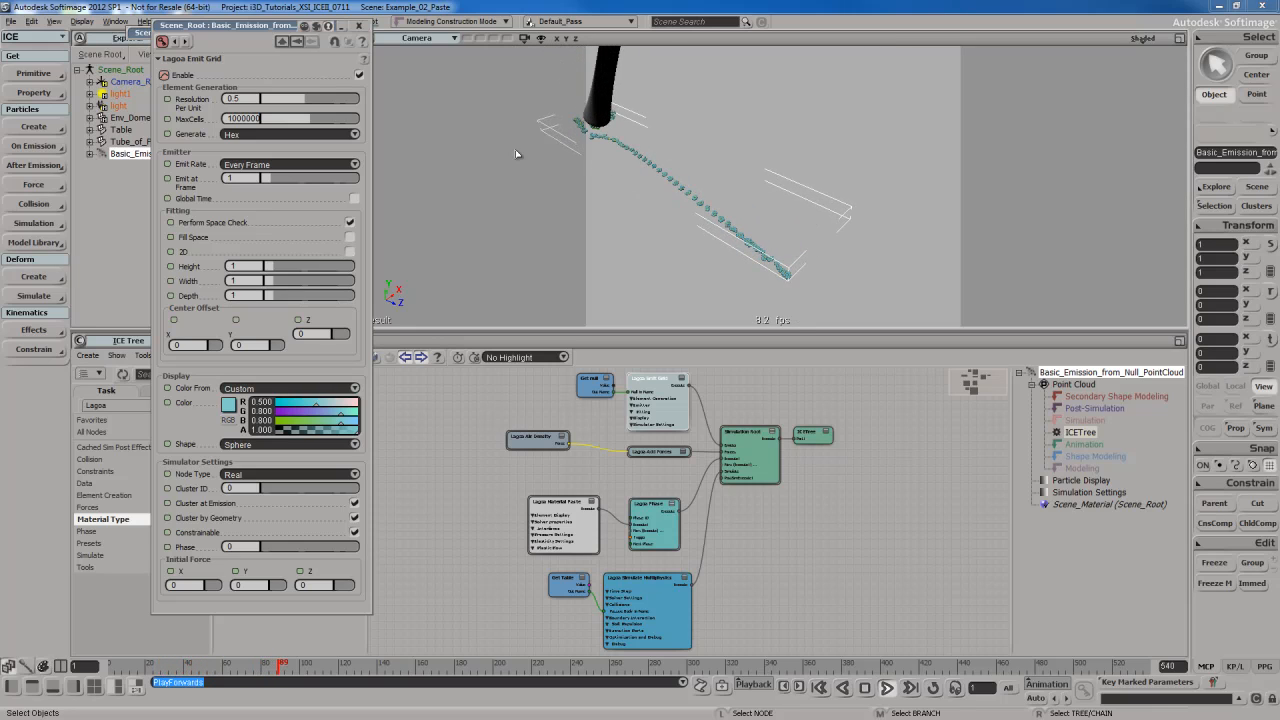
key(Escape)
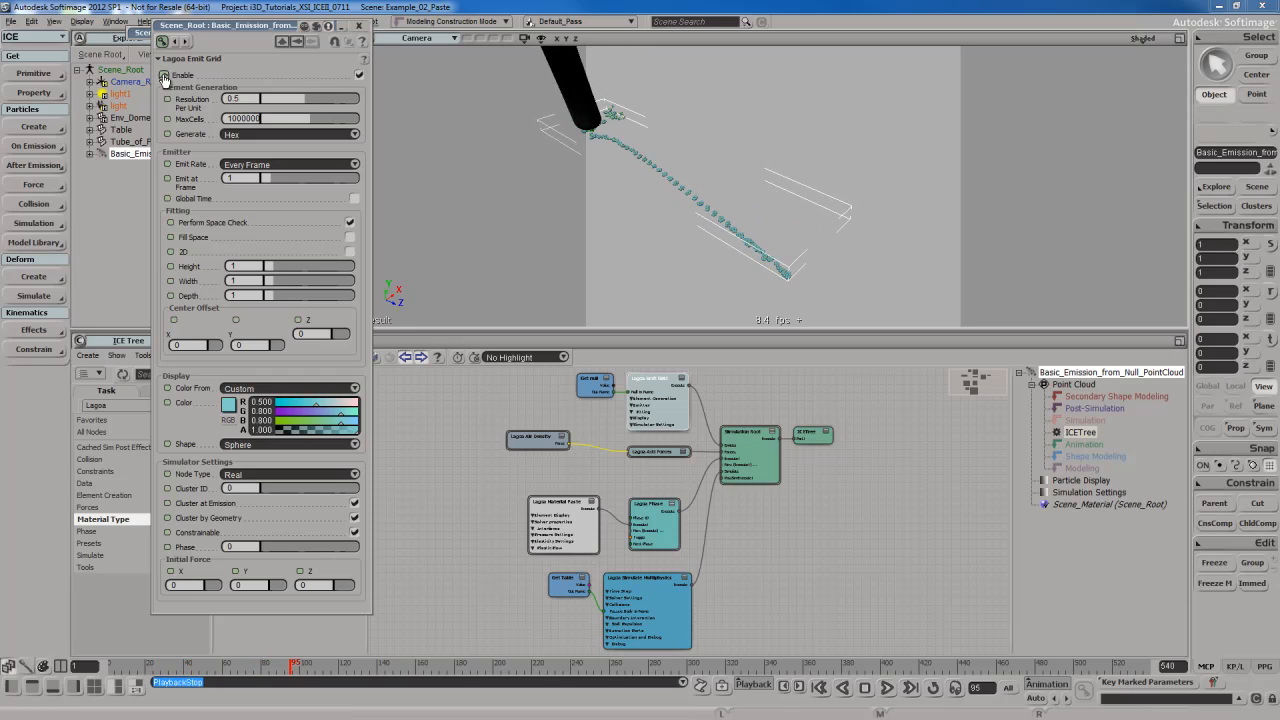
click(164, 76)
click(359, 75)
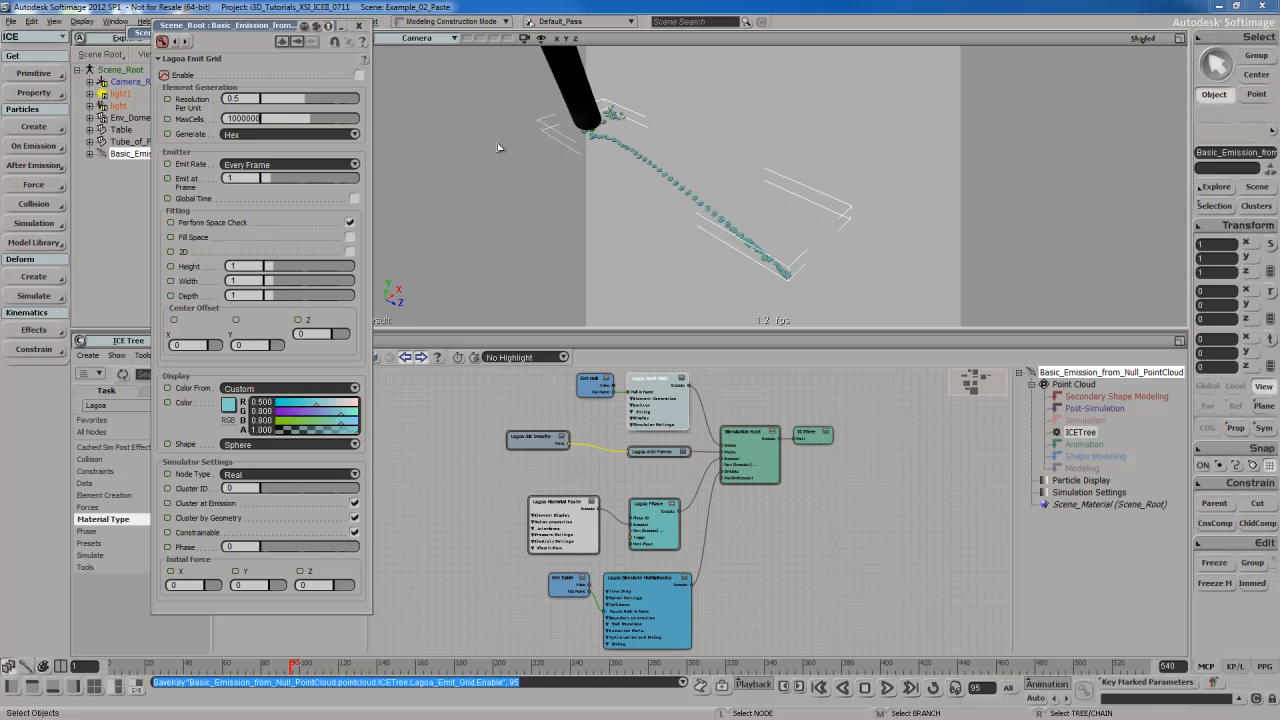
Replay the simulation from the first frame, stop at frame 125, and maximise the Camera view around the tube and paste
key(Home)
key(Up)
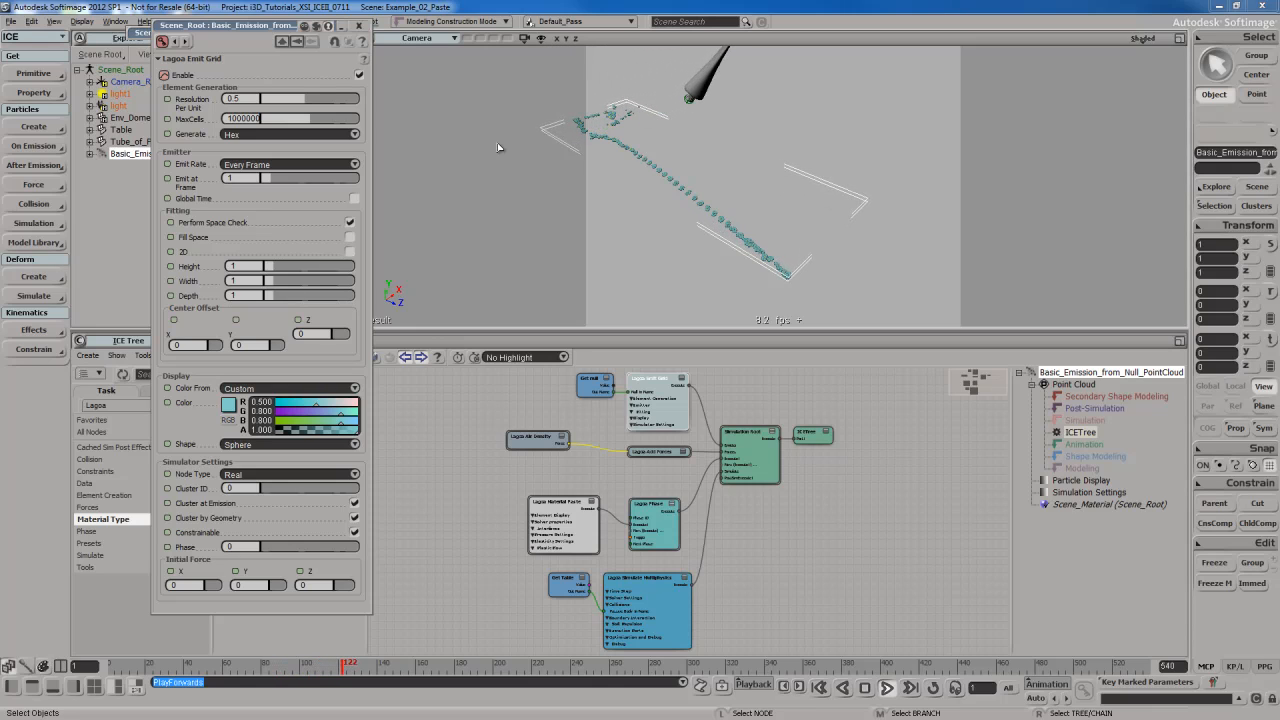
key(Escape)
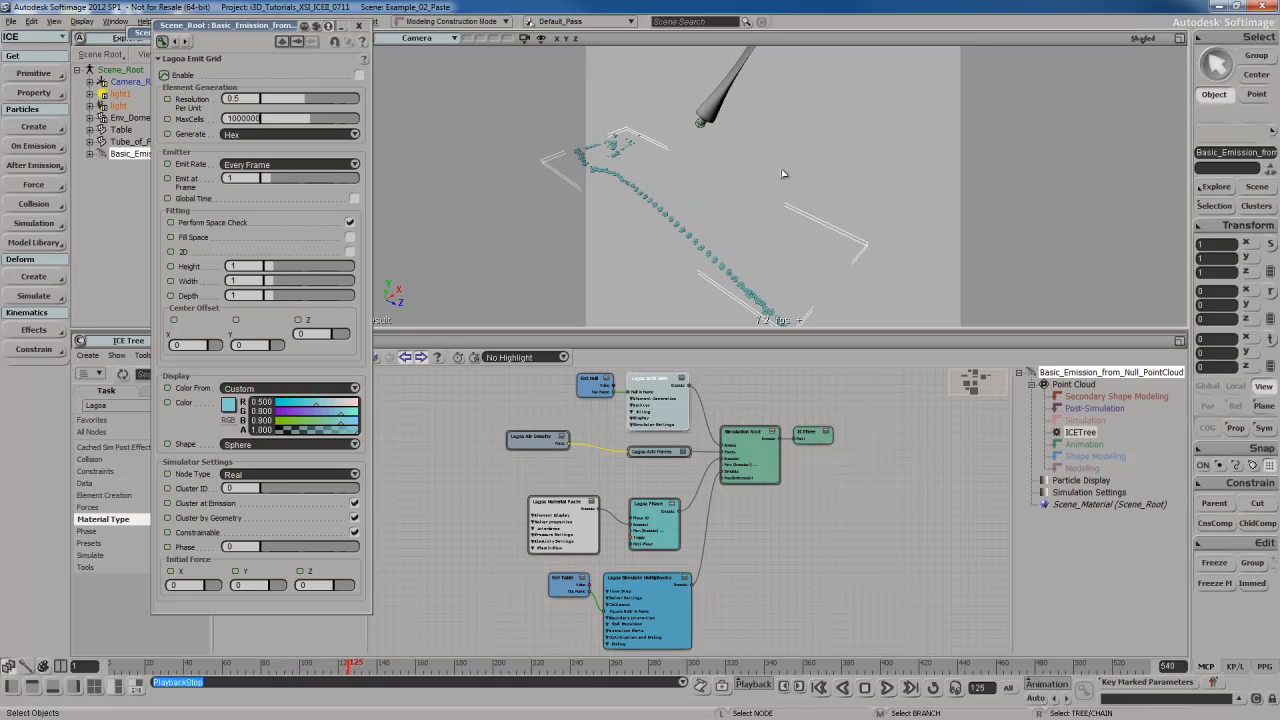
key(F12)
key(s)
right_drag(743, 283, 831, 275)
Step back and forth between about frames 115 and 126 to examine the tube's motion, ending on frame 126
key(Left)
key(Left)
key(Left)
key(Left)
key(Left)
key(Left)
key(Left)
key(Left)
key(Left)
key(Left)
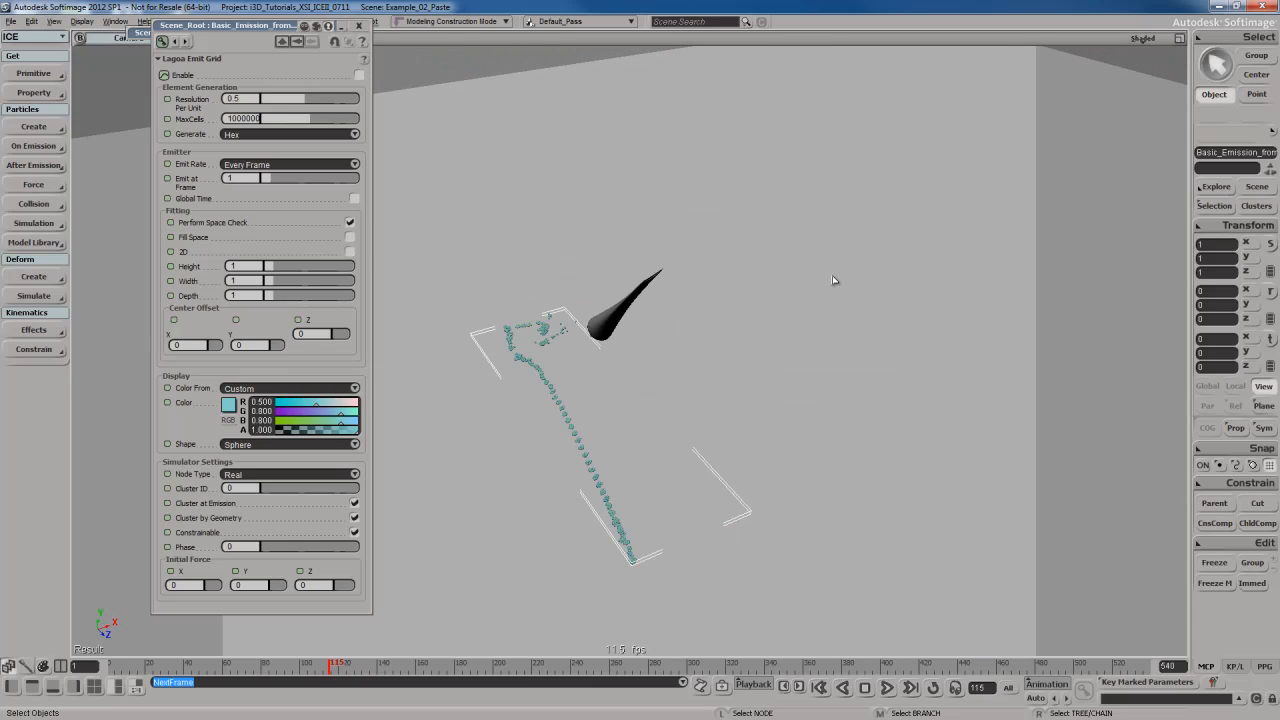
key(Right)
key(Right)
key(Right)
key(Right)
key(Right)
key(Right)
key(Right)
key(Right)
key(Right)
key(Right)
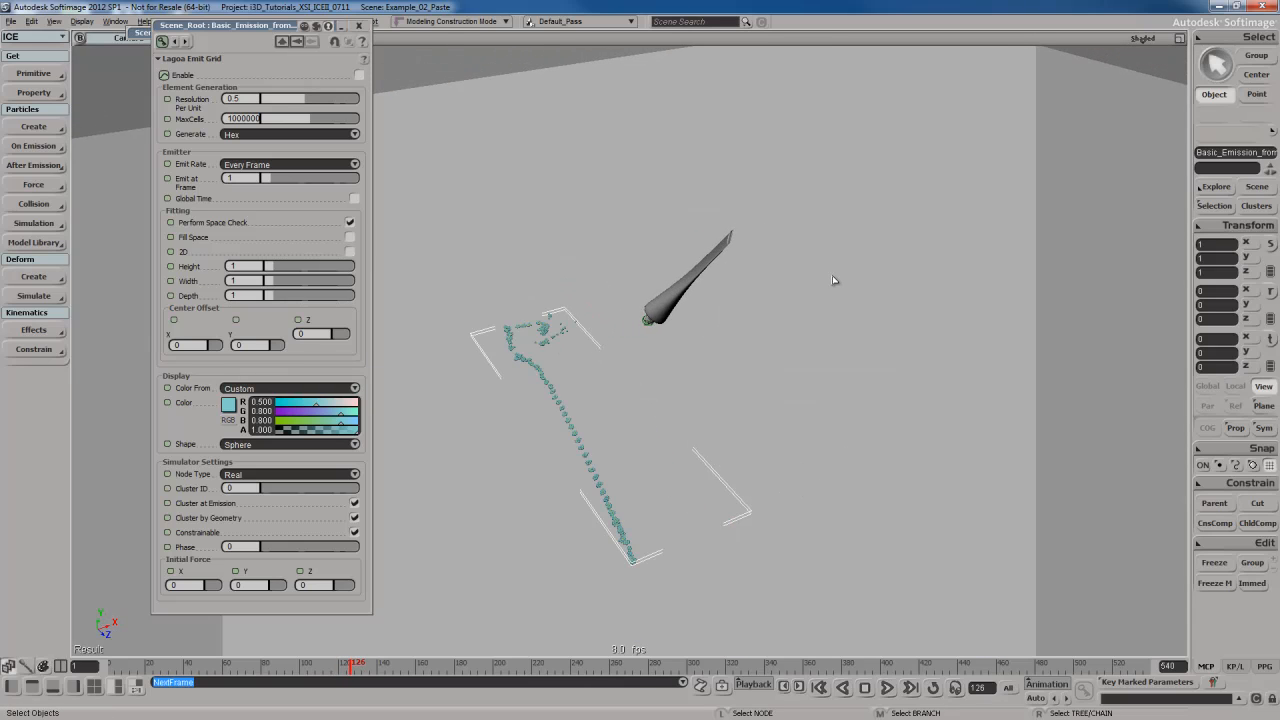
key(Right)
key(Left)
key(Left)
key(Right)
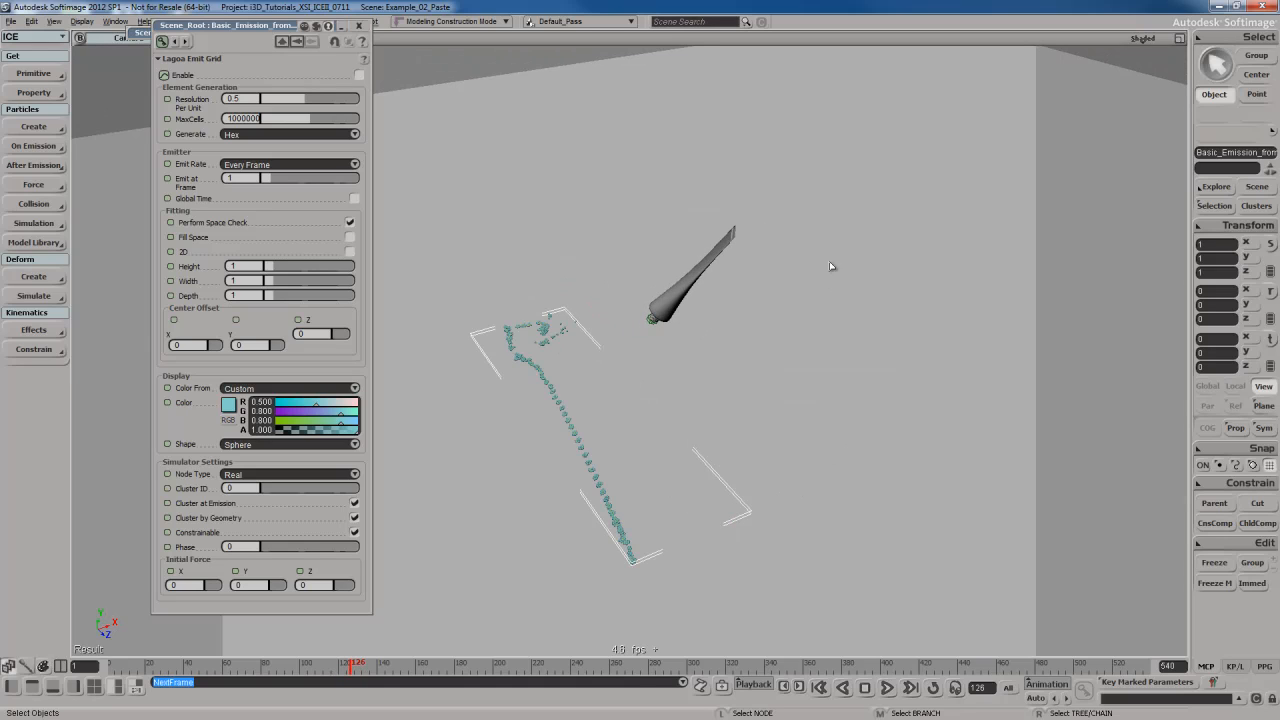
Select the paste tube and enable Animation Ghosting in the Camera view
click(678, 299)
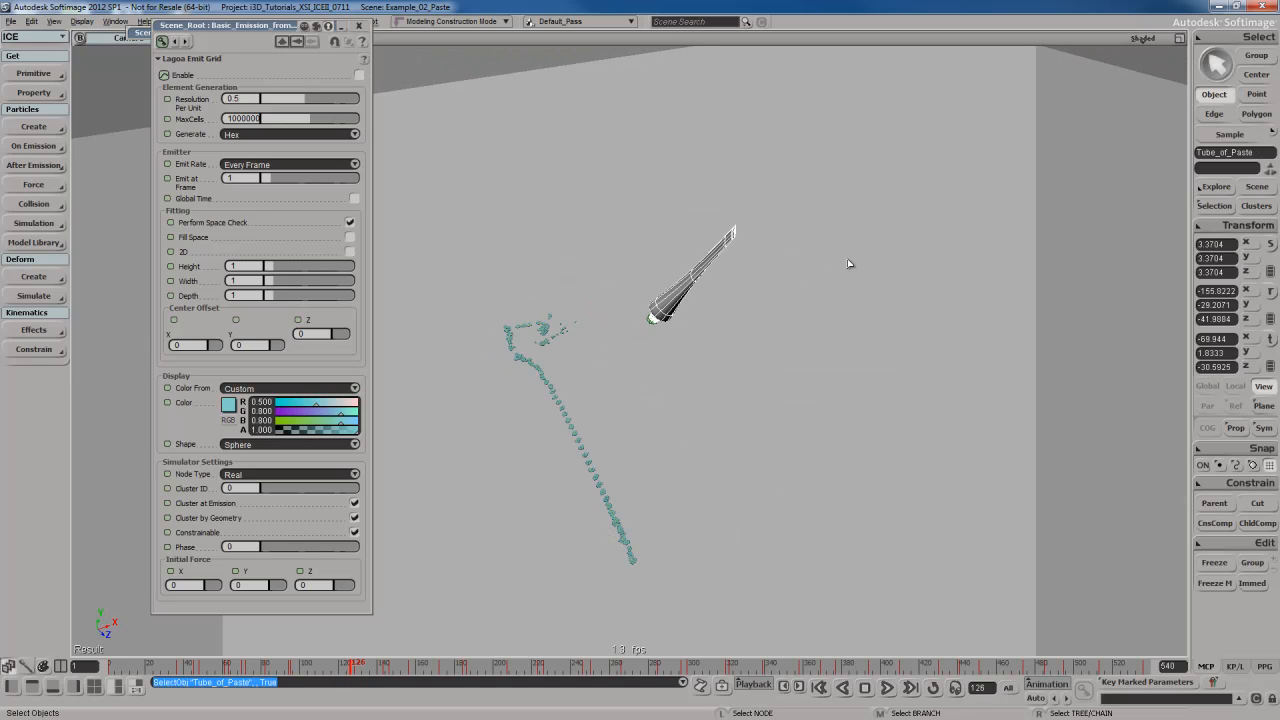
click(1140, 38)
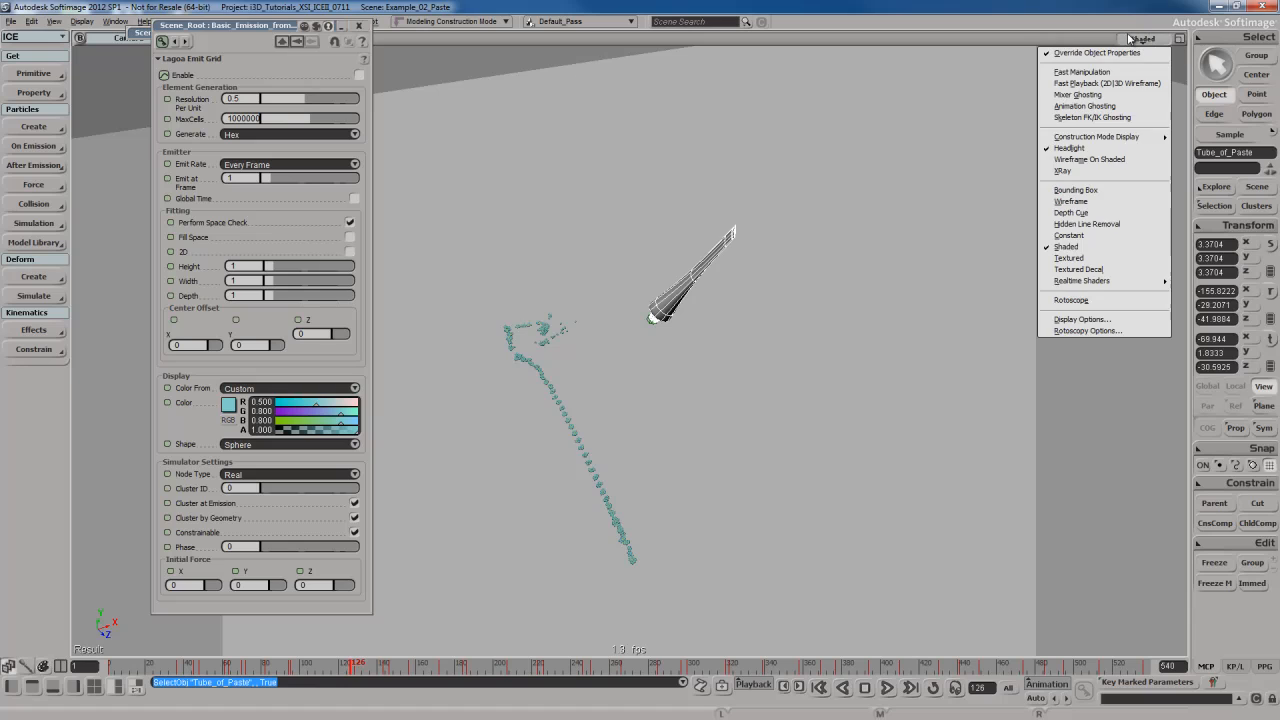
click(1084, 106)
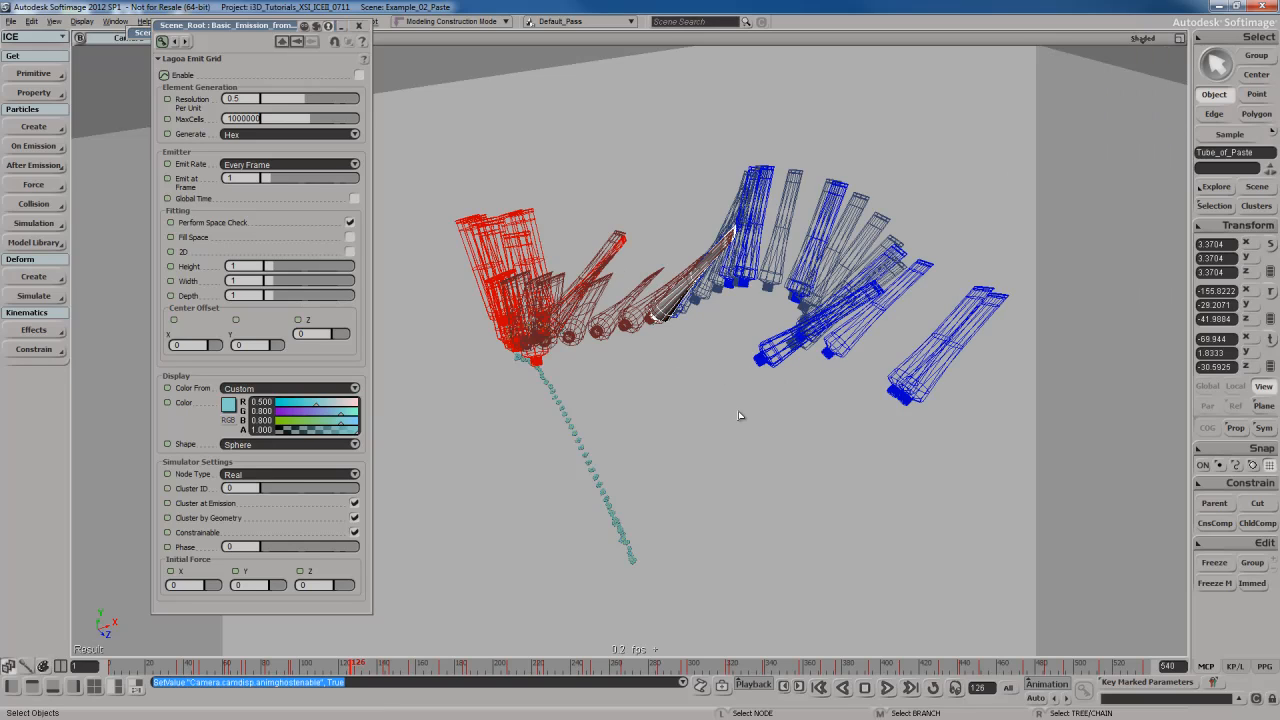
Check the tube's Display and Visibility properties, switch its Ghosting option off and back on, and close them
key(Return)
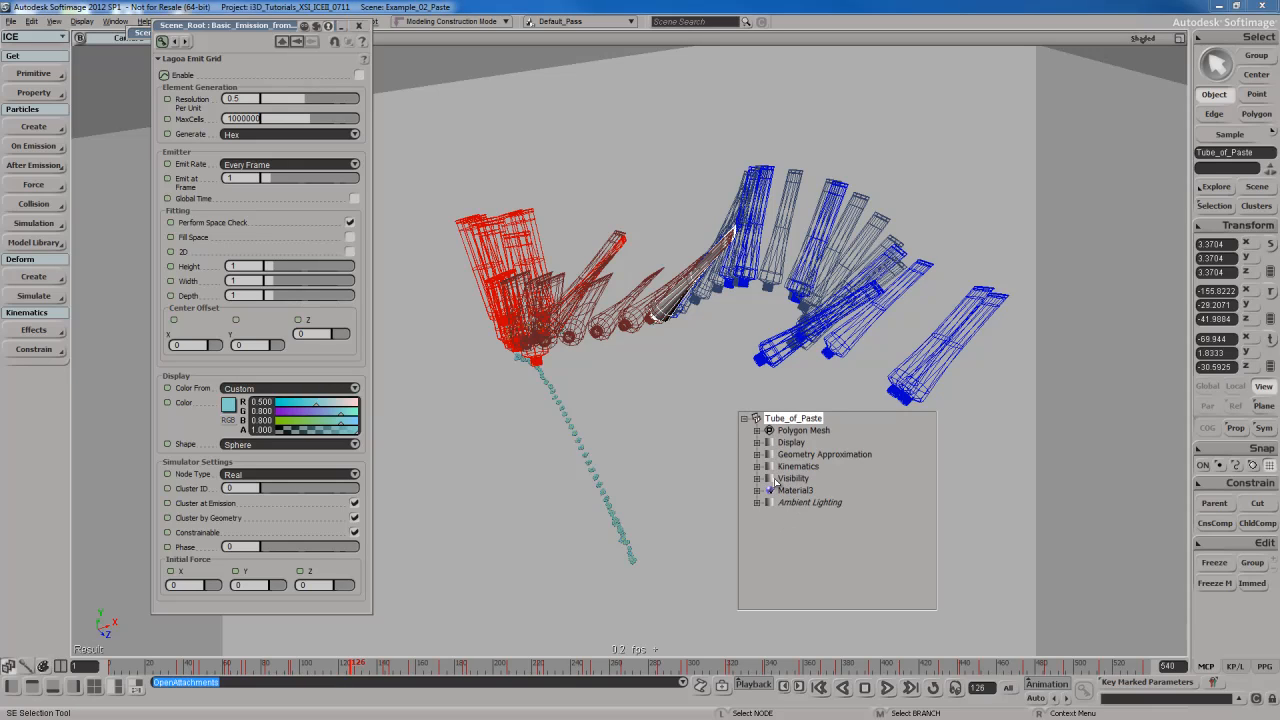
click(772, 444)
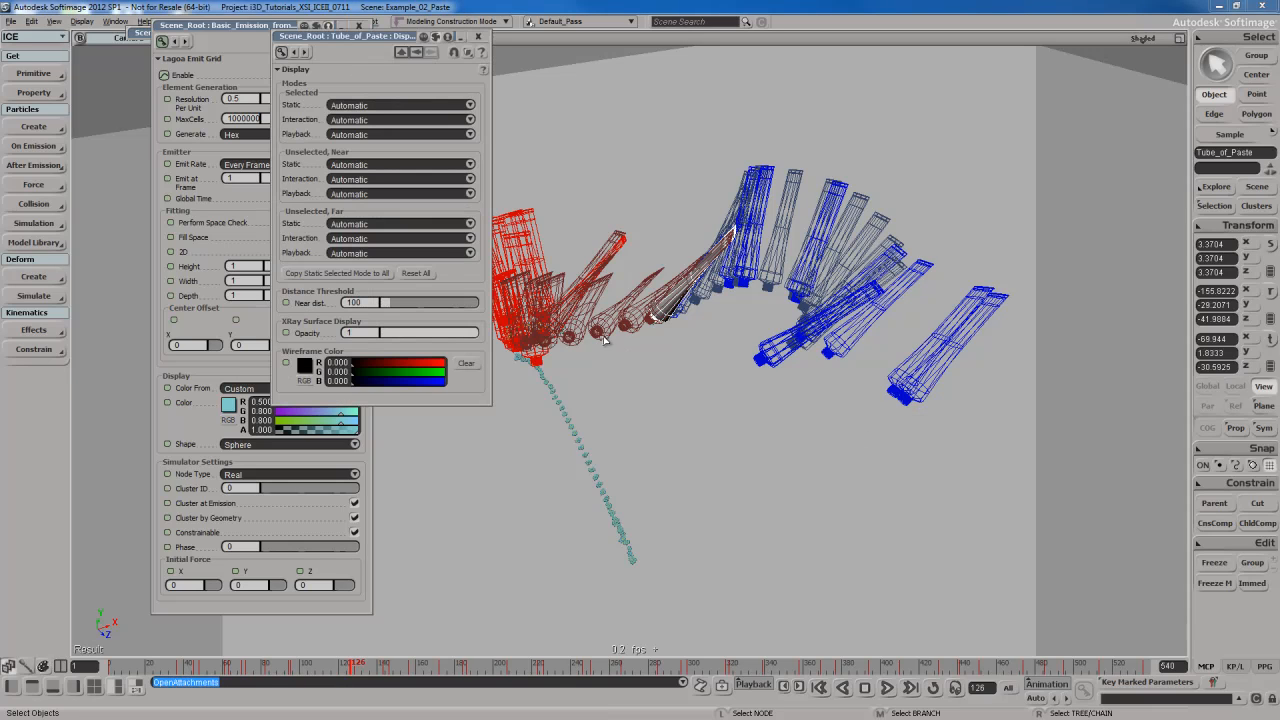
click(478, 36)
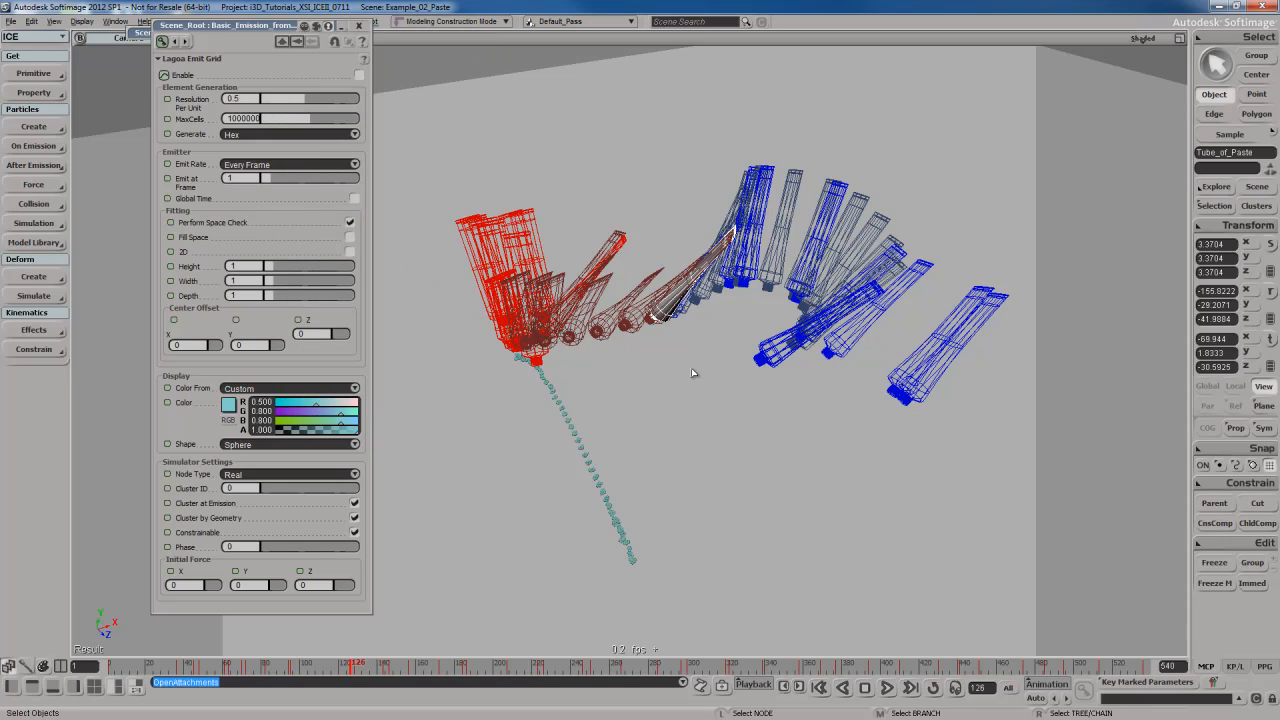
key(F3)
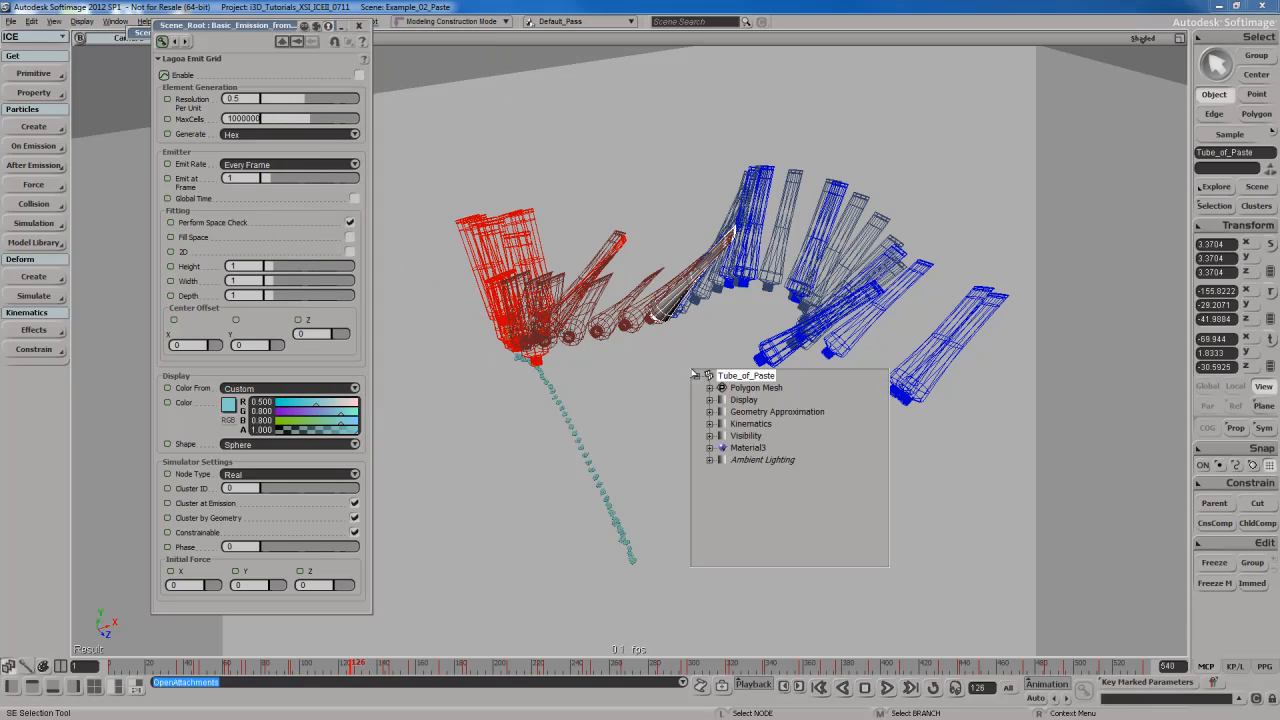
click(726, 437)
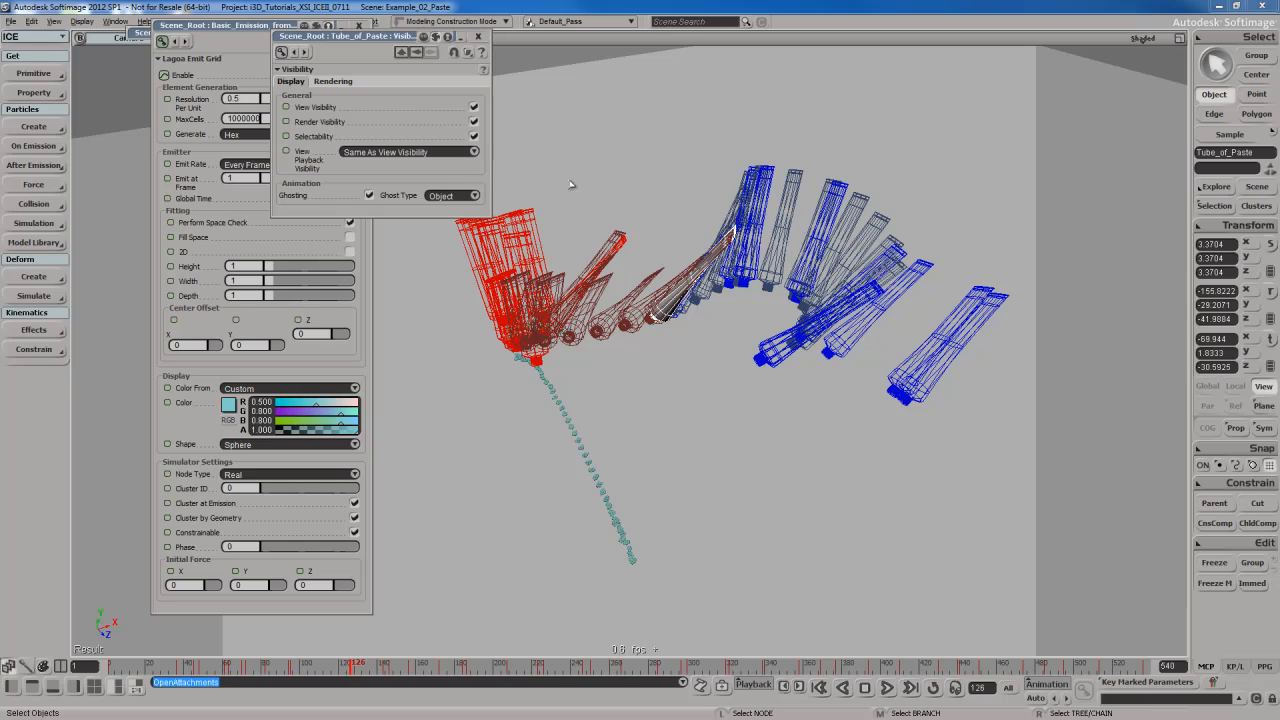
click(369, 196)
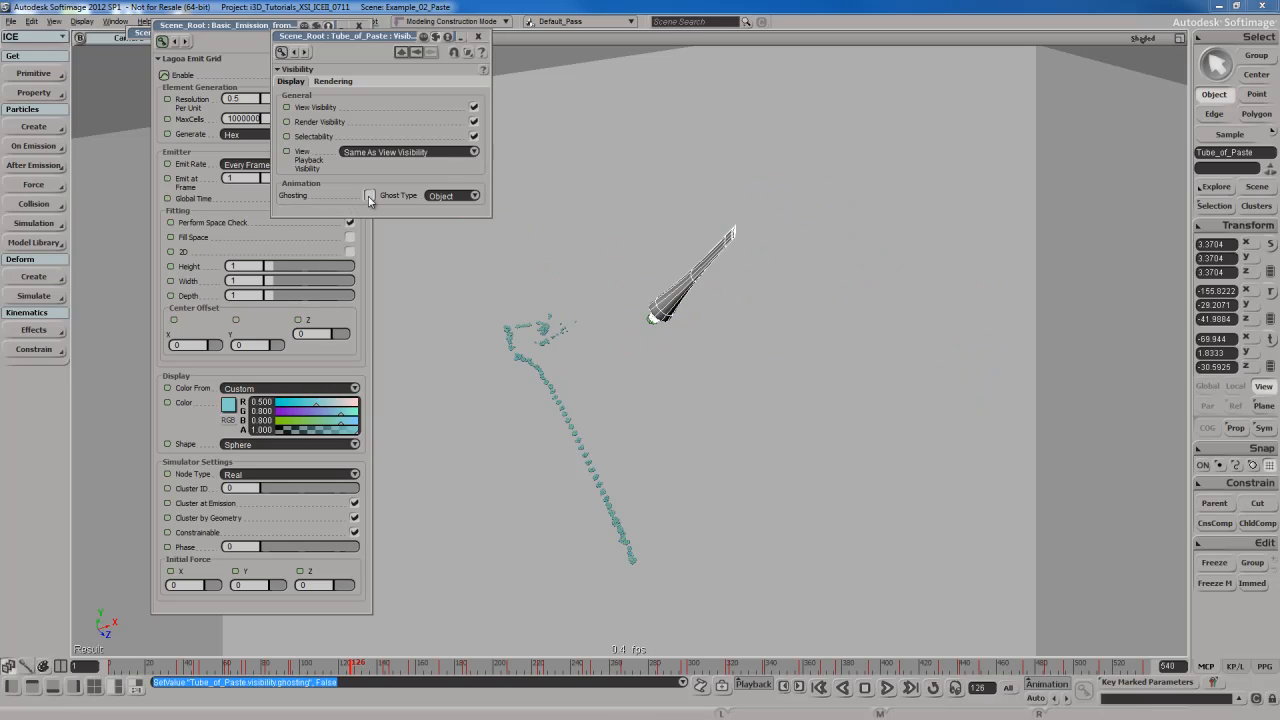
click(369, 196)
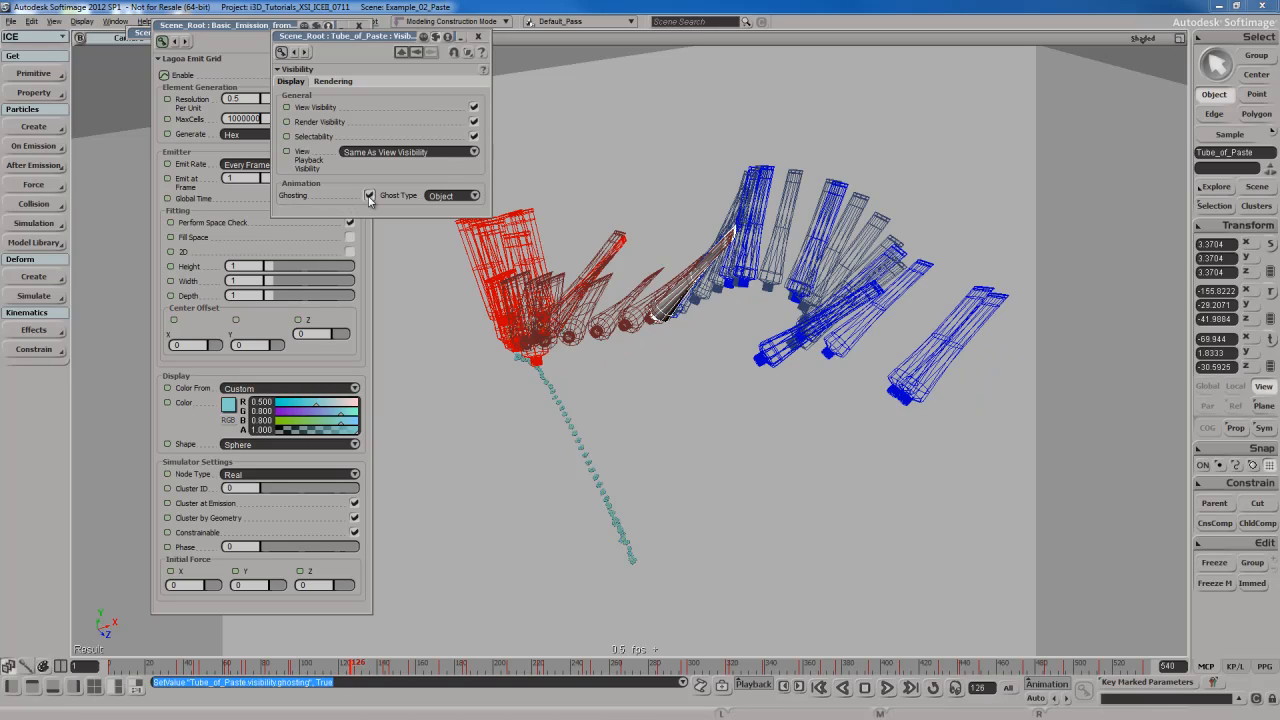
click(478, 36)
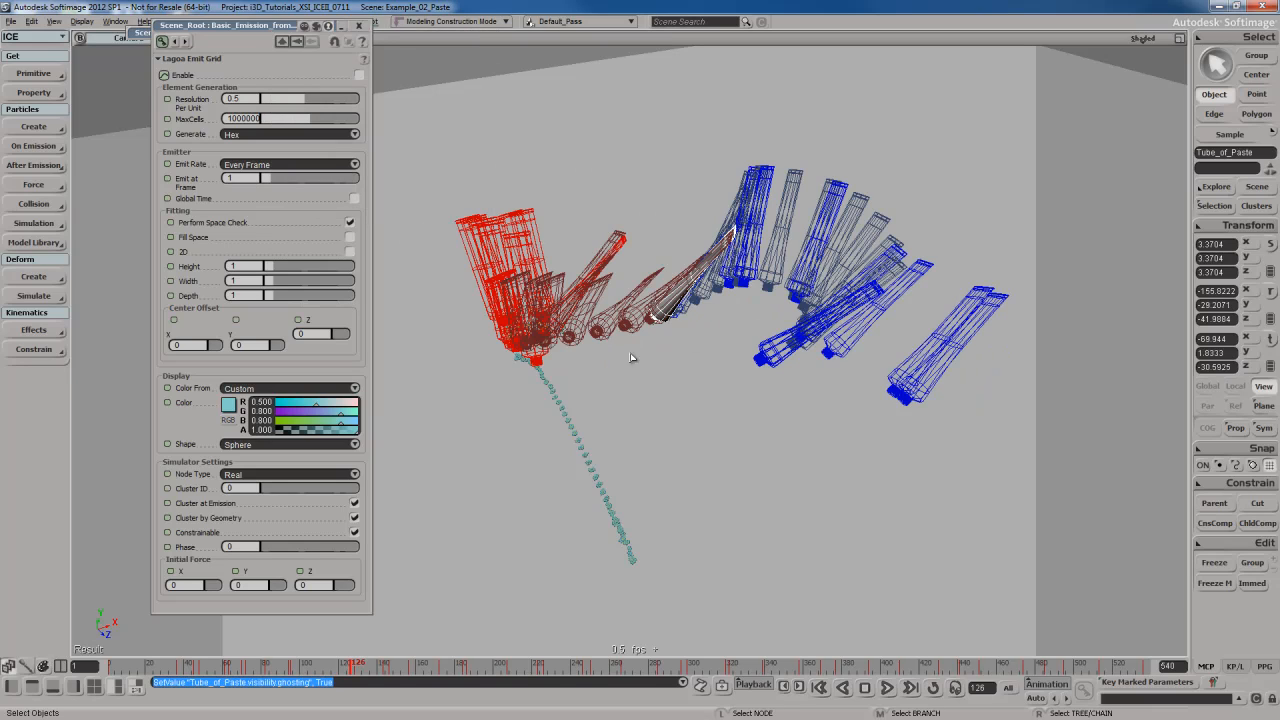
Step through the frames up to 144 and examine the ghosted path of the tube above the table
key(period)
key(period)
key(period)
key(period)
key(period)
key(period)
key(period)
key(period)
key(period)
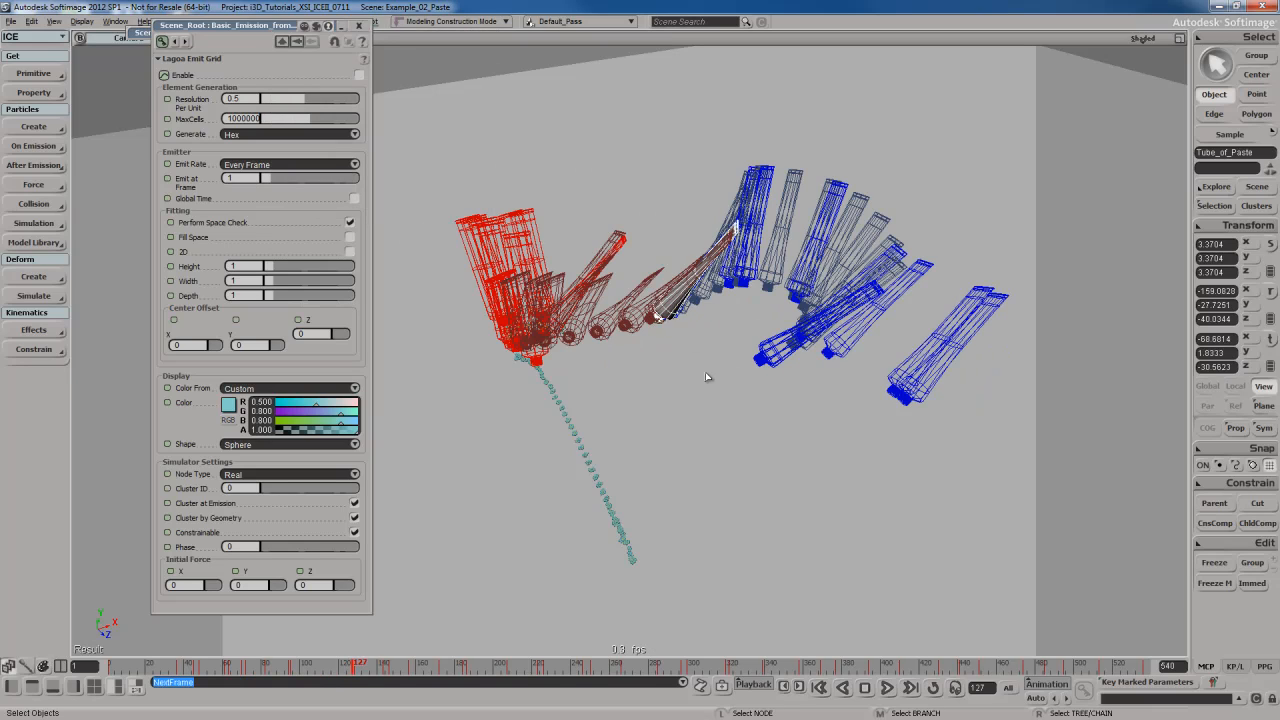
key(comma)
key(comma)
key(comma)
key(comma)
key(comma)
key(comma)
key(comma)
key(comma)
key(comma)
key(comma)
key(comma)
key(comma)
key(comma)
key(comma)
key(comma)
key(comma)
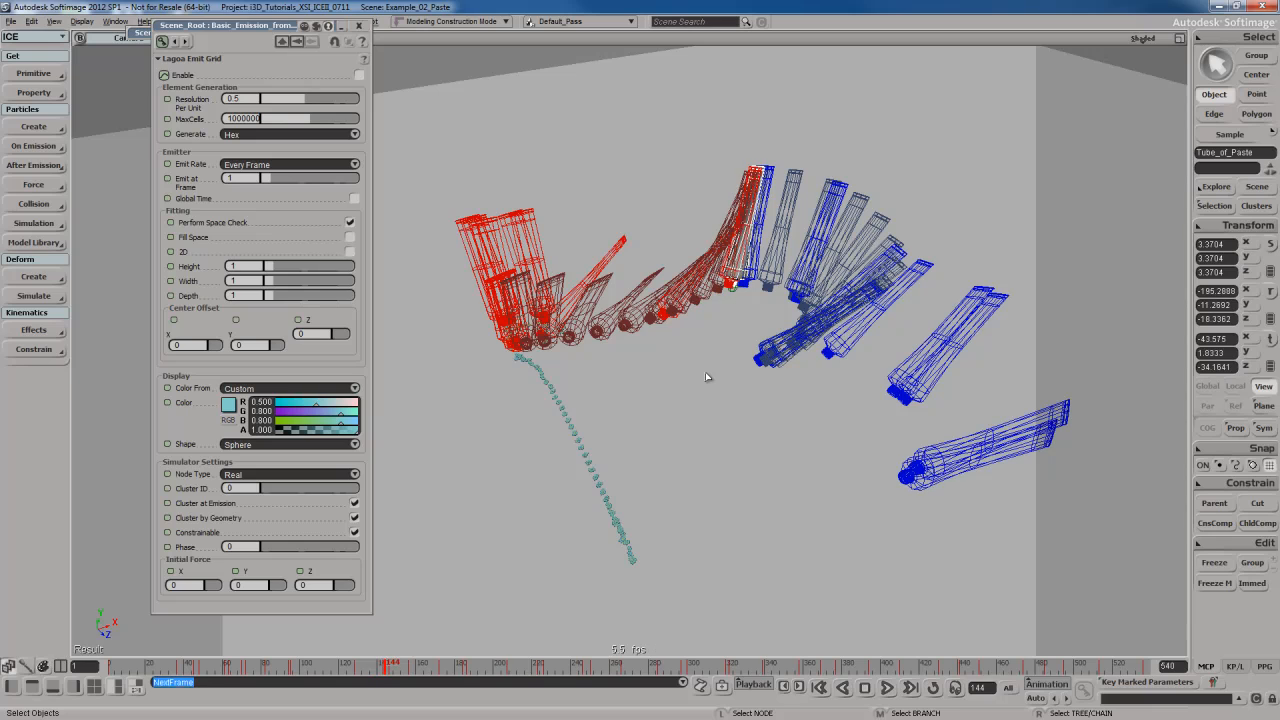
Move to frame 129 and keyframe the Lagoa Emit Grid's Enable parameter on
key(period)
key(period)
key(period)
key(period)
key(period)
key(period)
key(period)
key(period)
key(period)
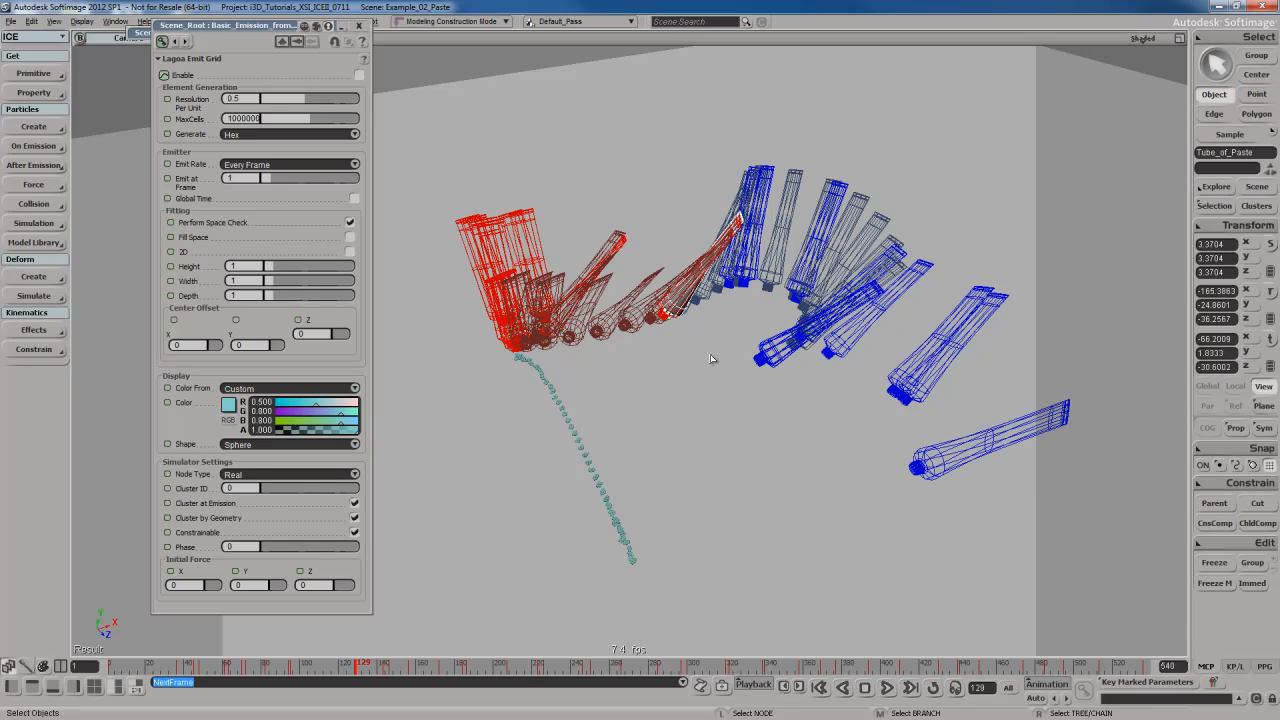
click(358, 76)
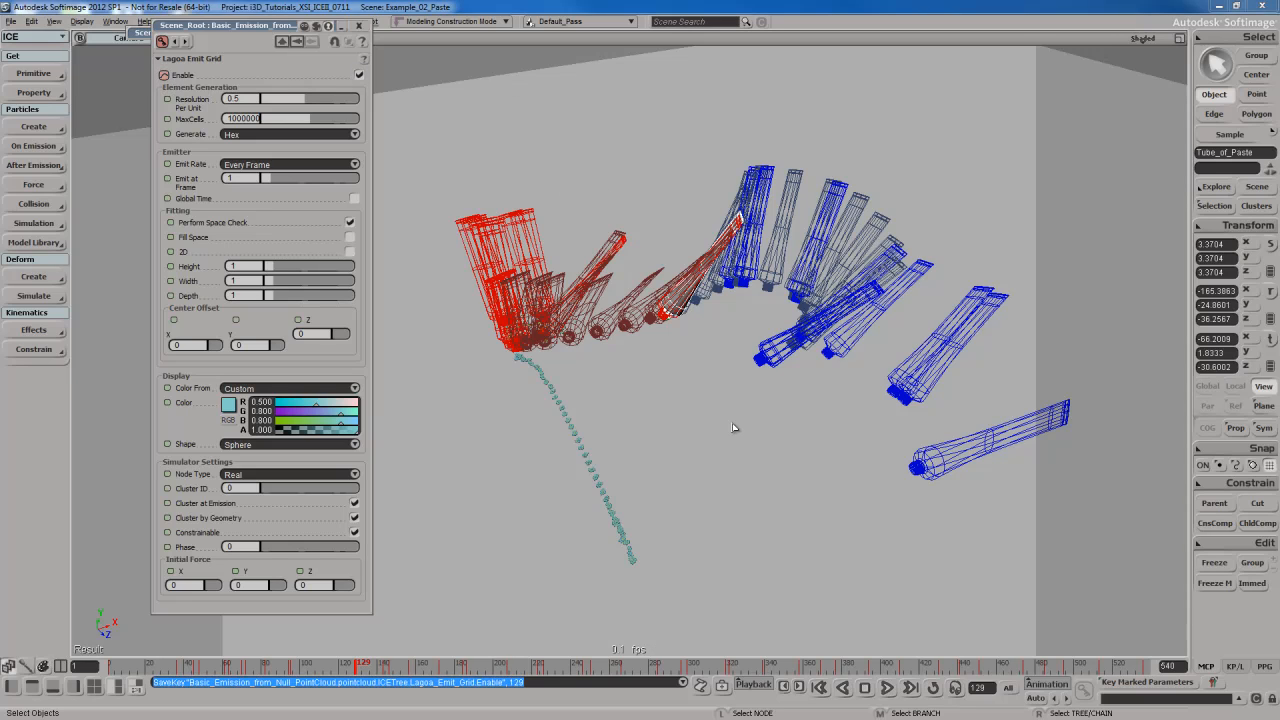
Continue the simulation, stop at frame 301, and keyframe the emitter's Enable parameter off
key(Up)
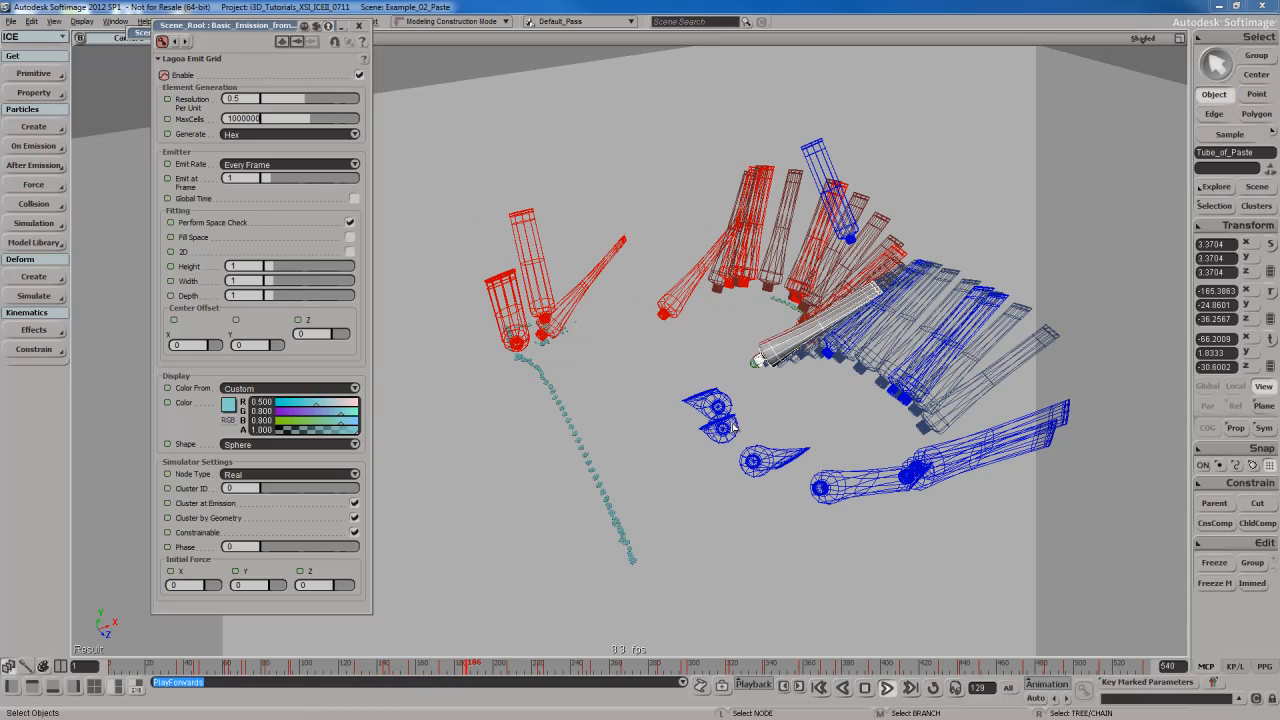
key(Escape)
key(Up)
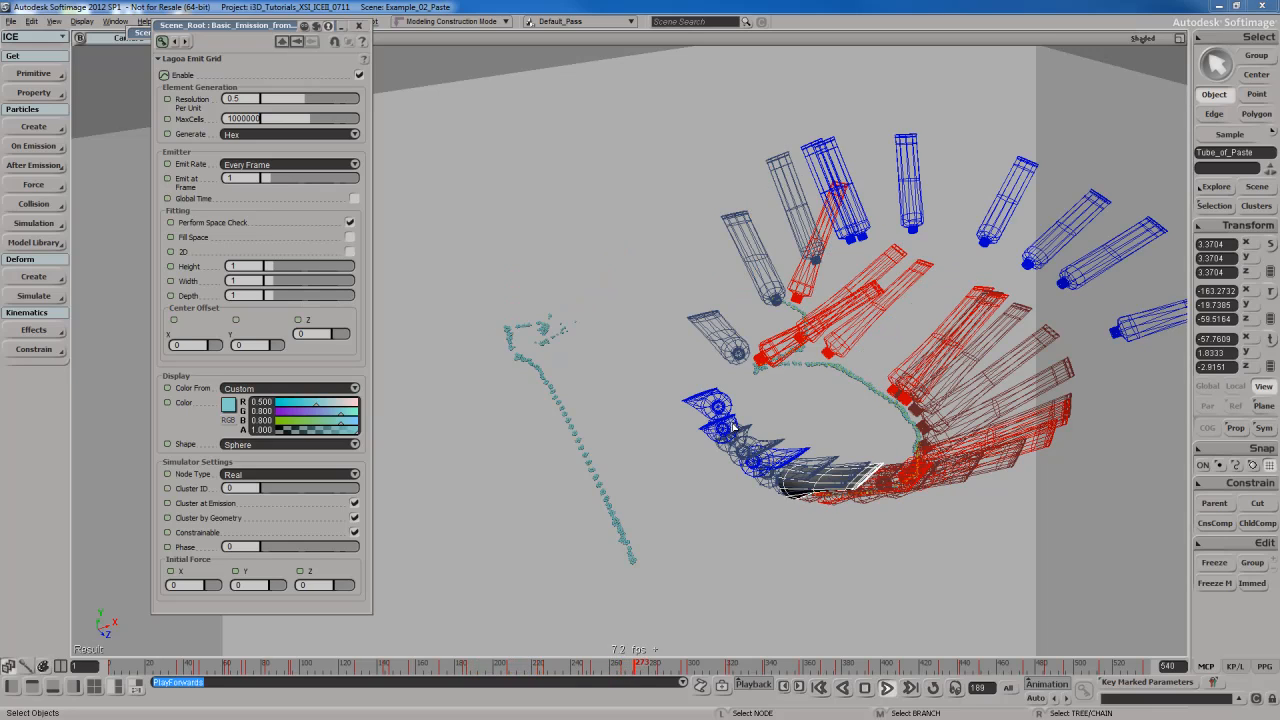
key(Escape)
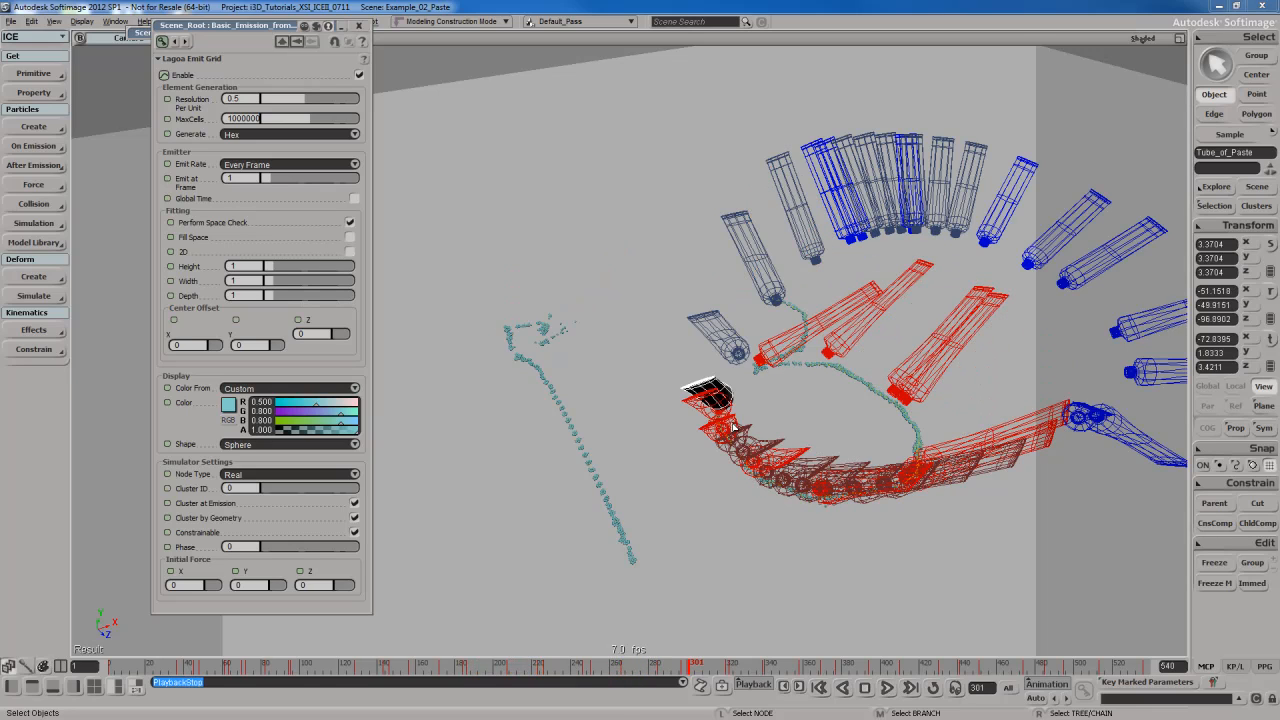
click(358, 75)
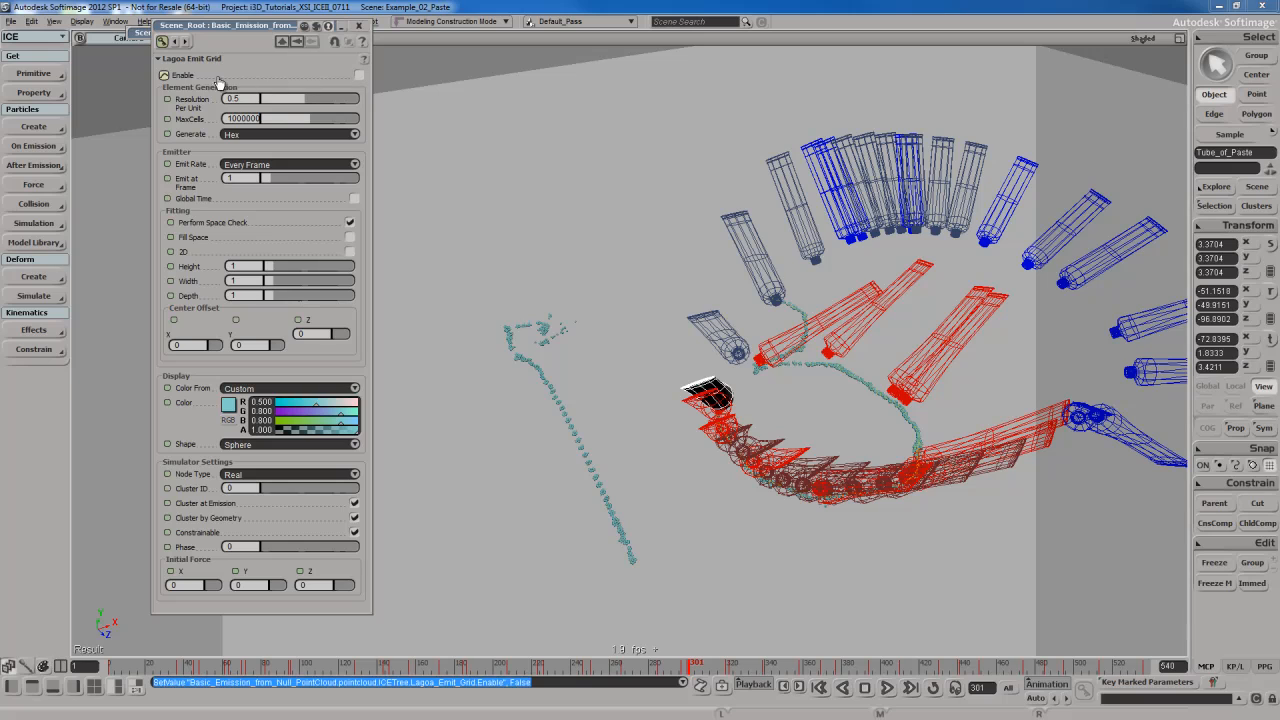
Continue the simulation to frame 320 and keyframe the emitter's Enable parameter on
key(space)
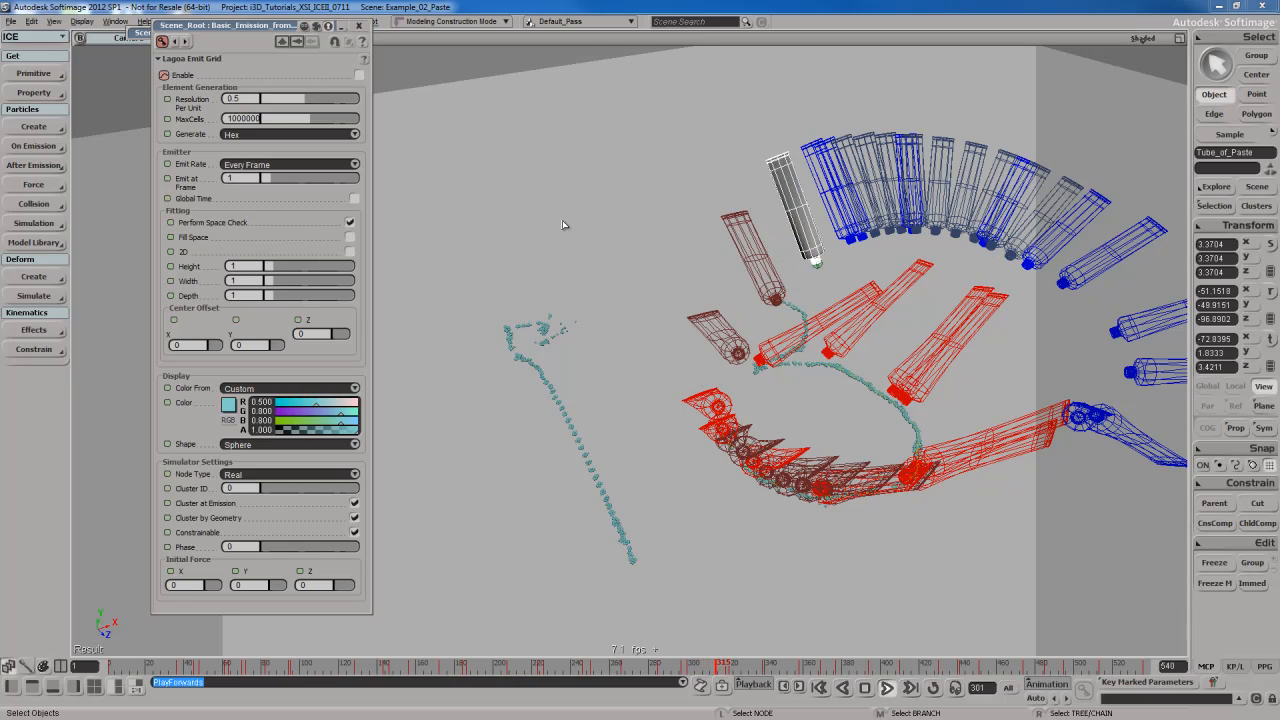
key(Escape)
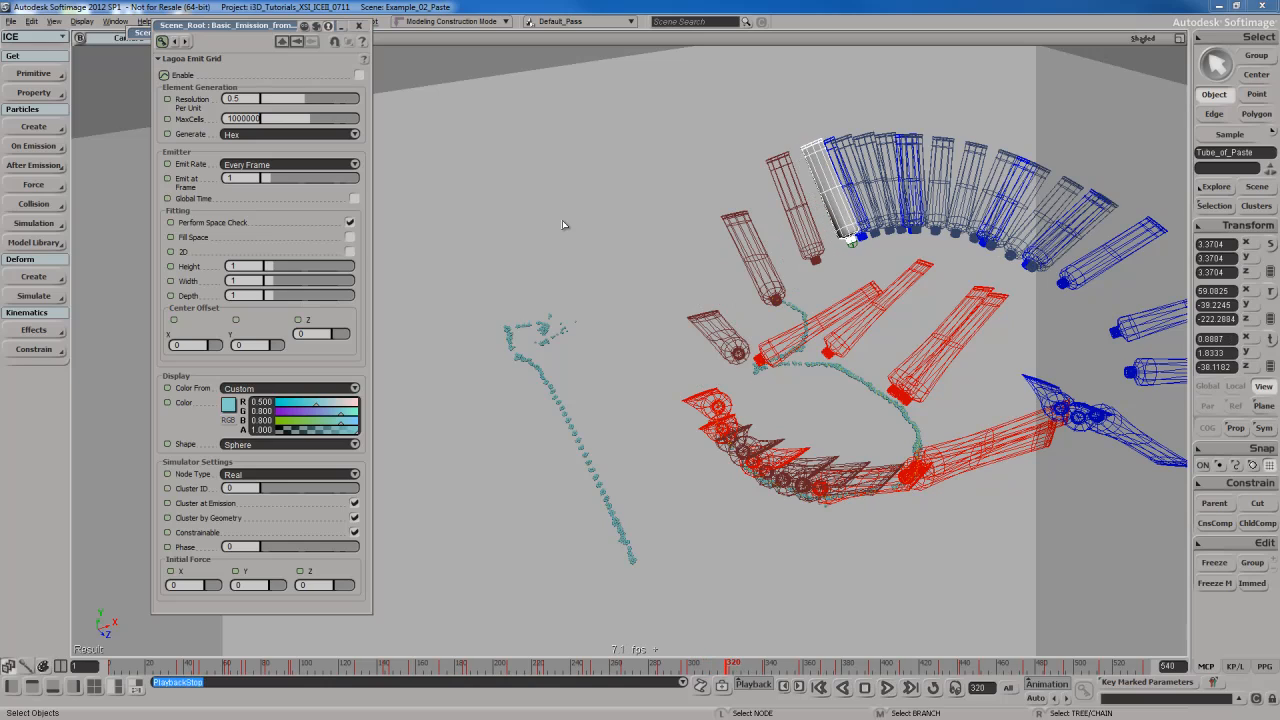
click(359, 75)
Run the simulation on to frame 537 and keyframe the emitter's Enable parameter off
key(space)
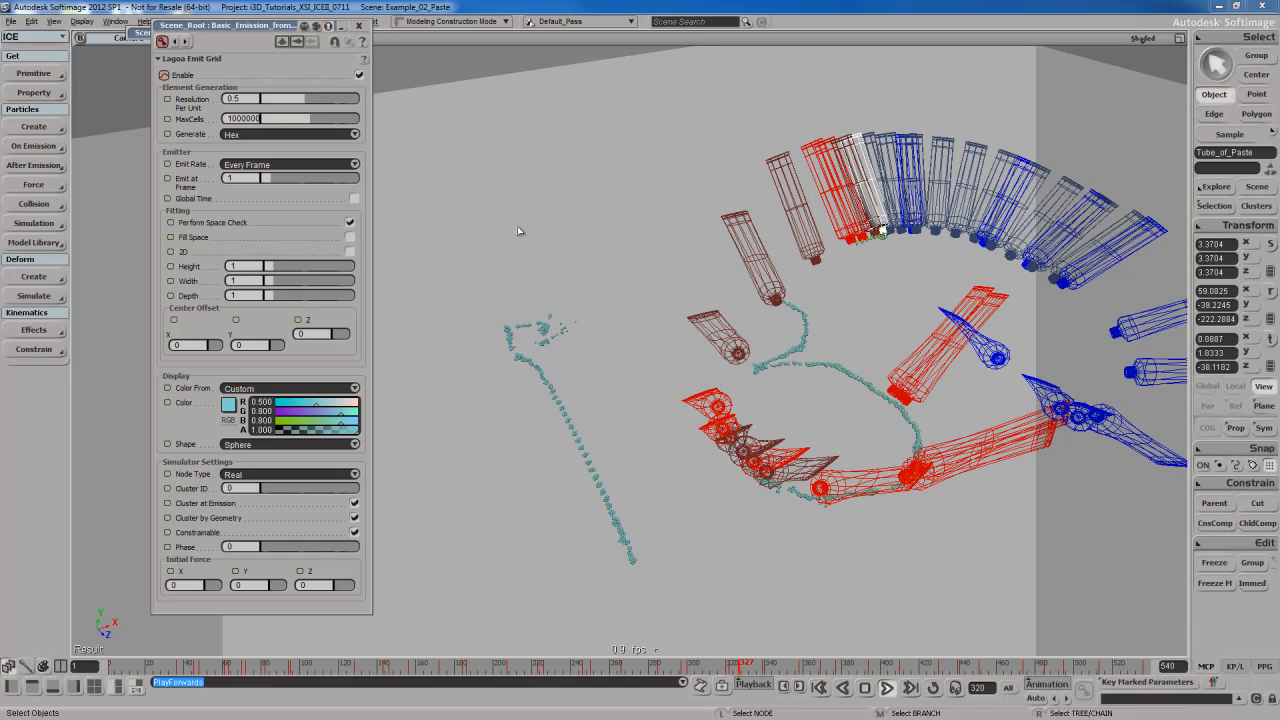
key(s)
right_drag(918, 275, 866, 316)
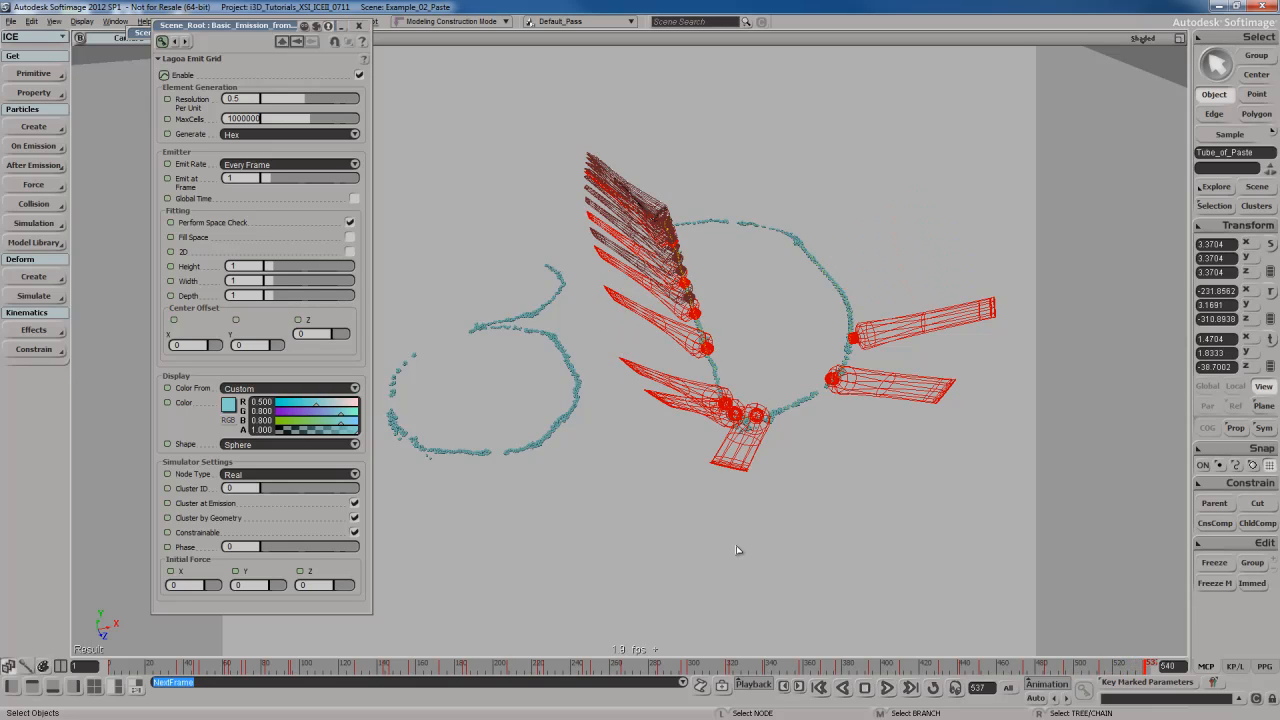
click(358, 75)
click(163, 76)
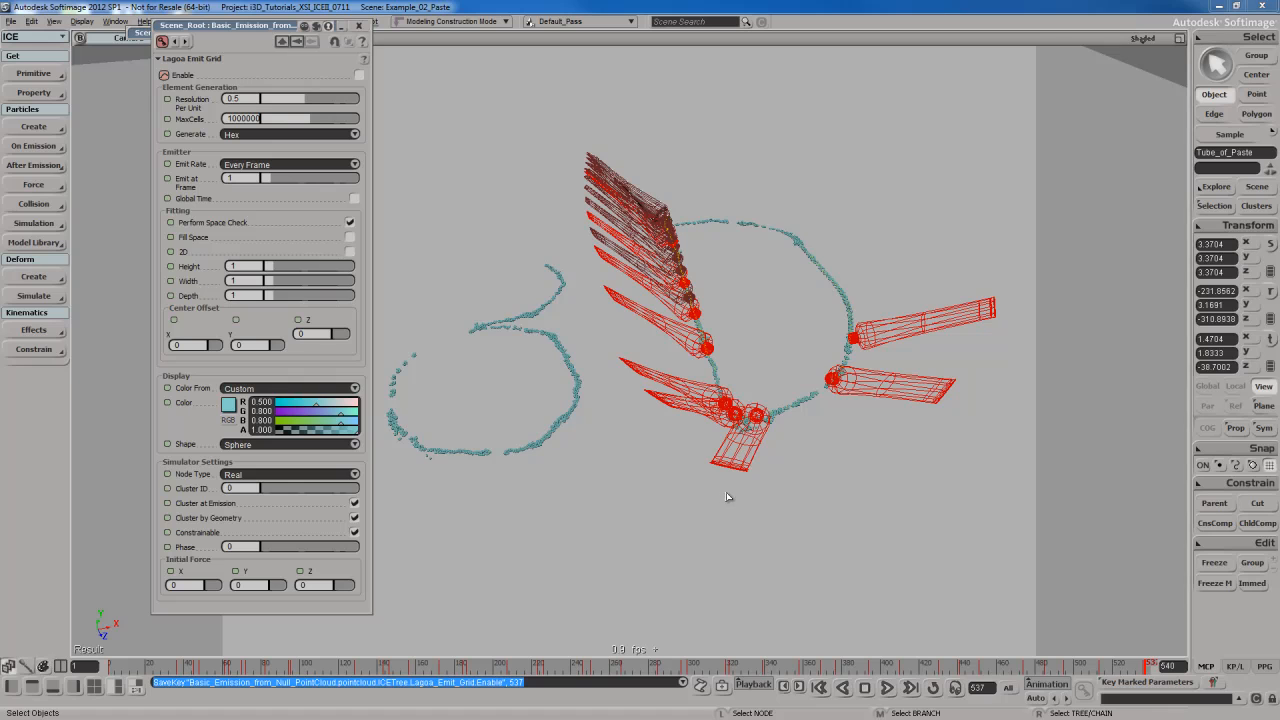
Replay the keyed emission from the first frame at a changed camera angle, pausing at frame 28 and resuming
key(s)
right_drag(740, 517, 778, 476)
key(Home)
key(Up)
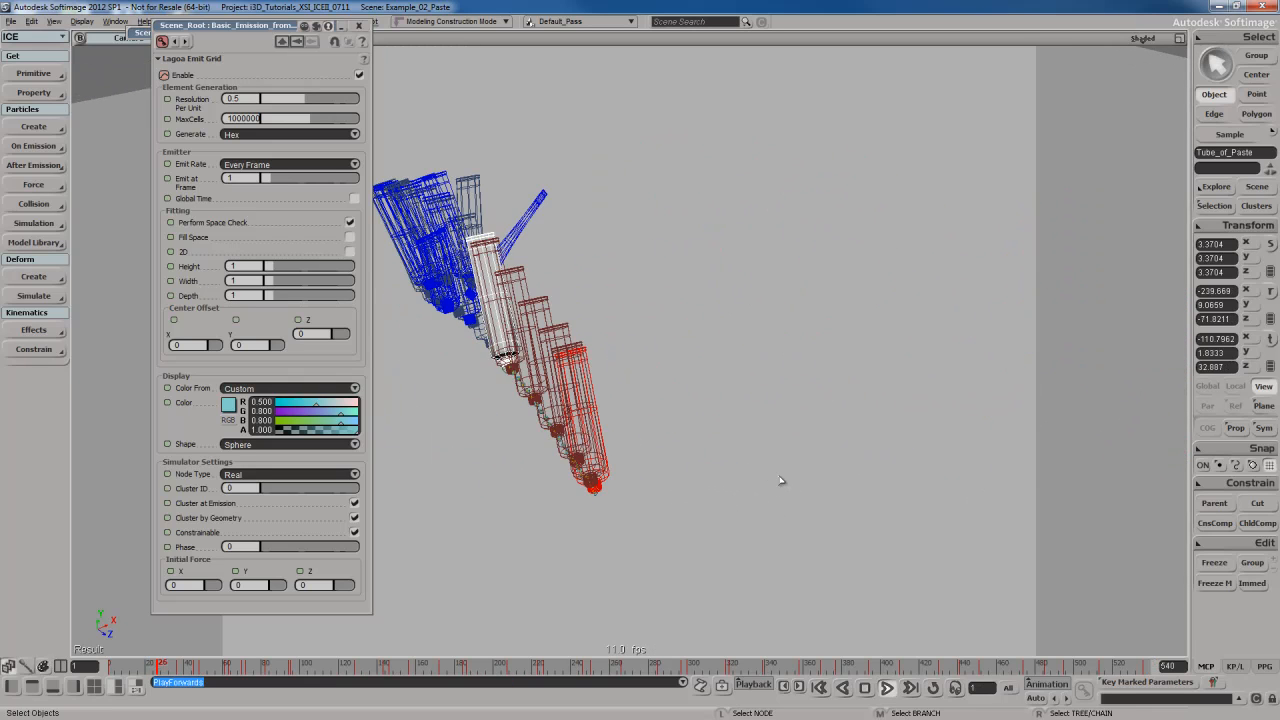
key(Up)
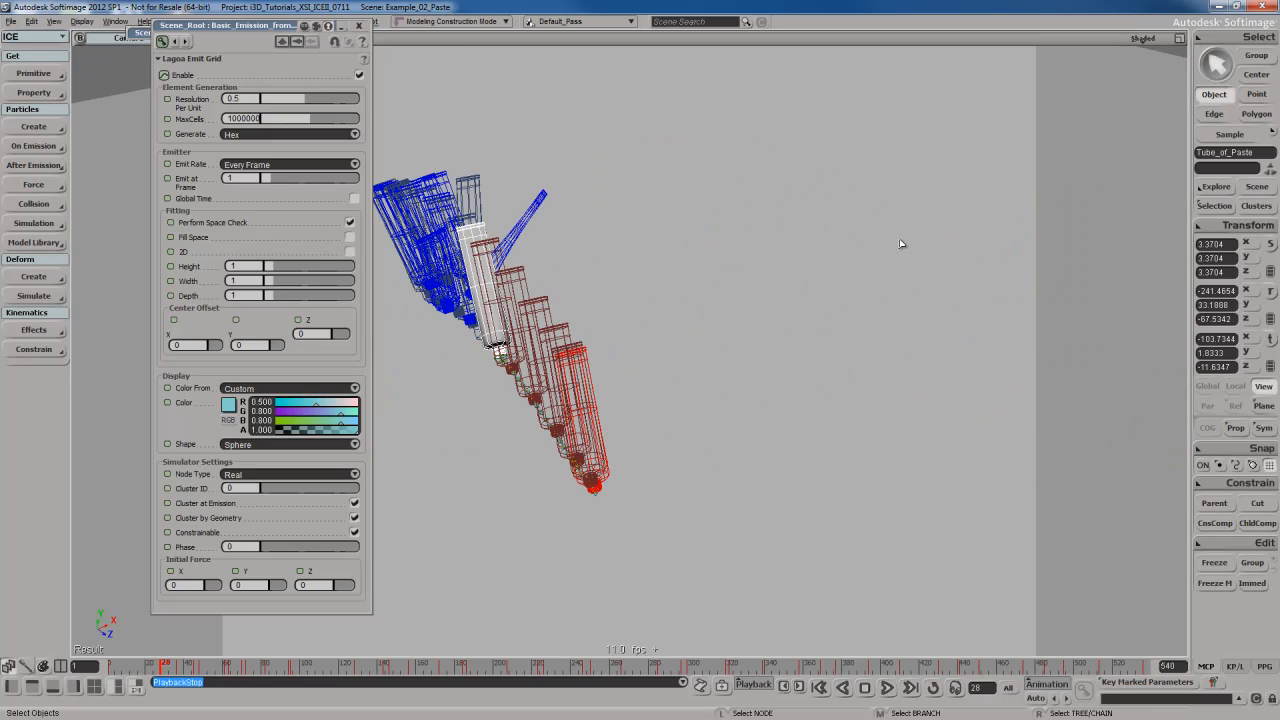
key(Up)
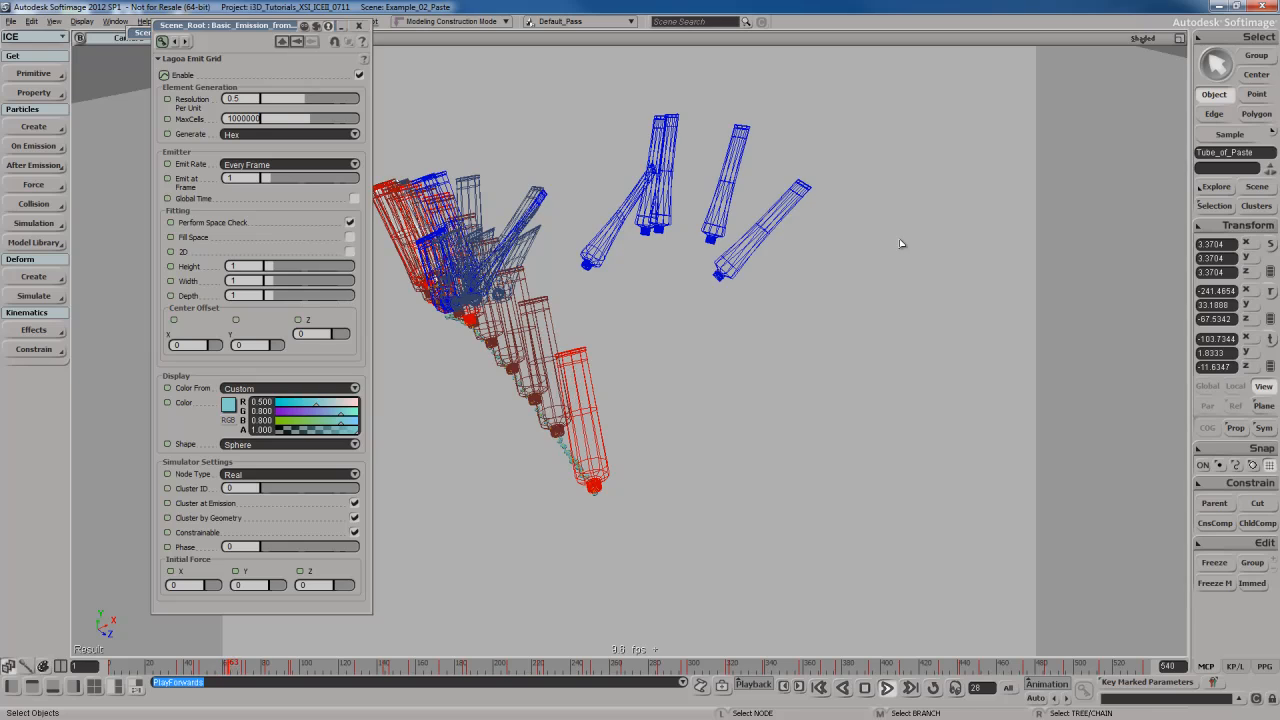
Disable Animation Ghosting in the Camera view, stop playback, and return to frame 1
click(1136, 39)
click(1085, 108)
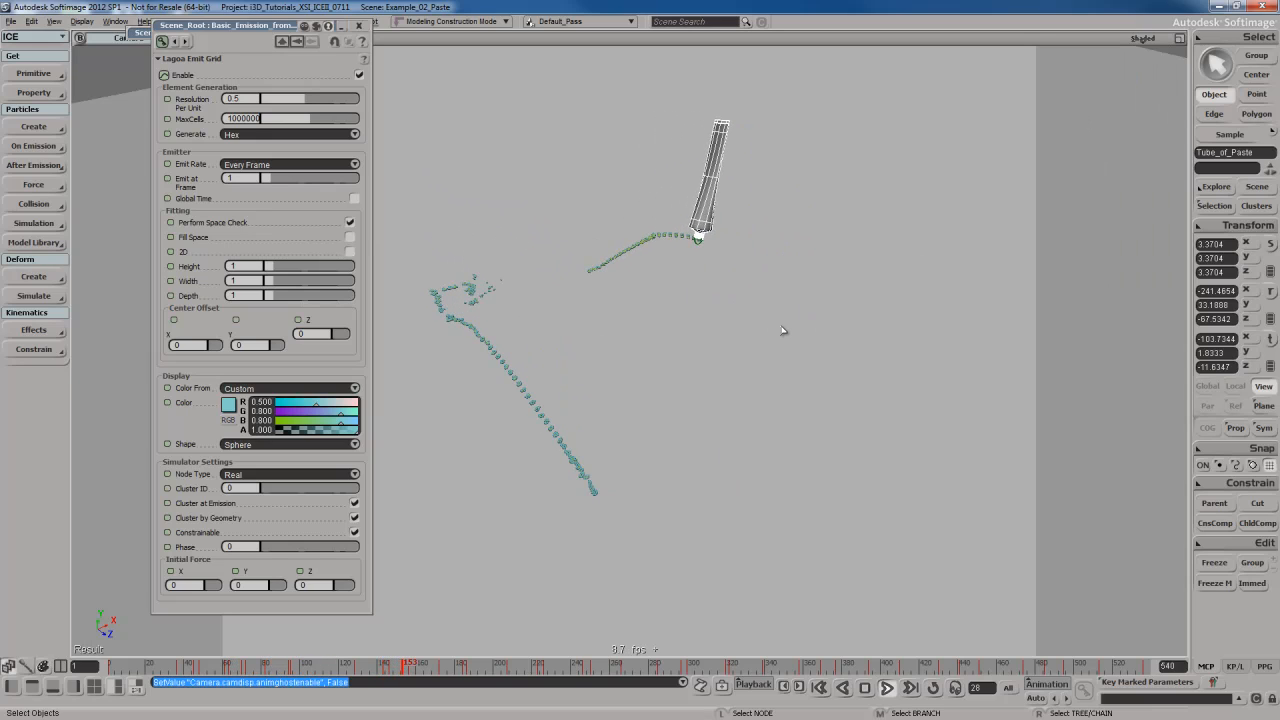
key(Escape)
key(Home)
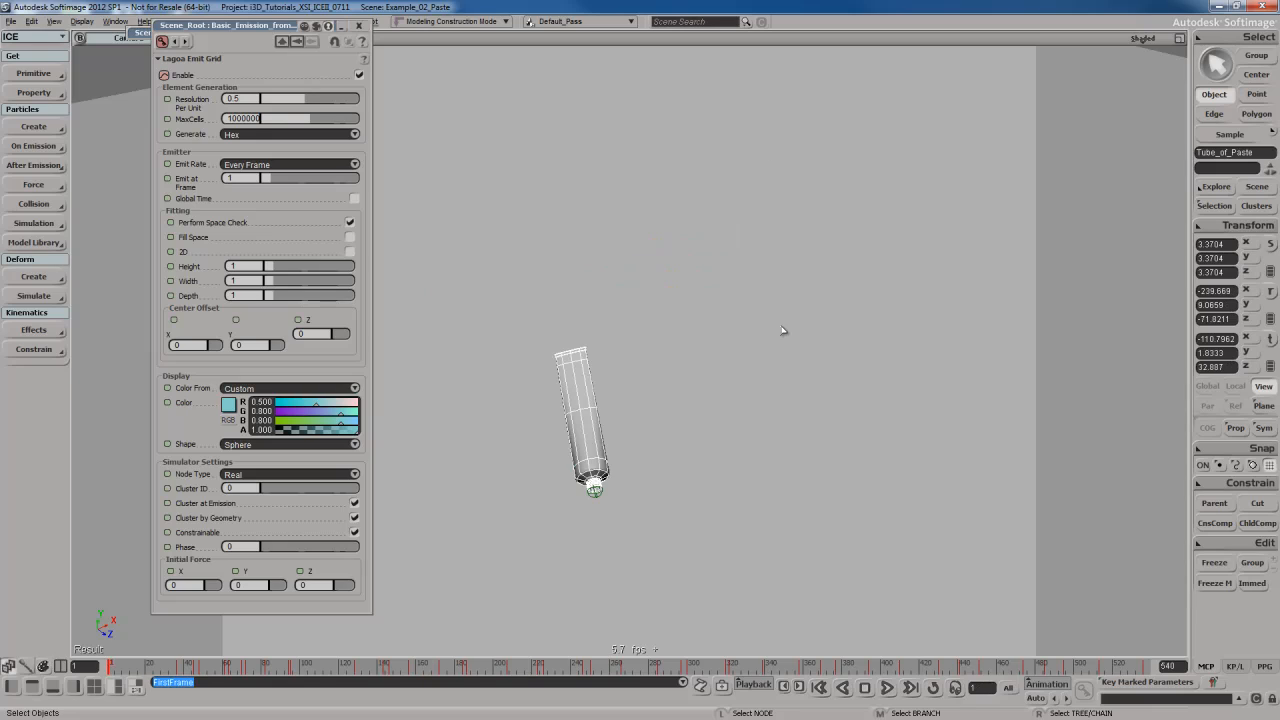